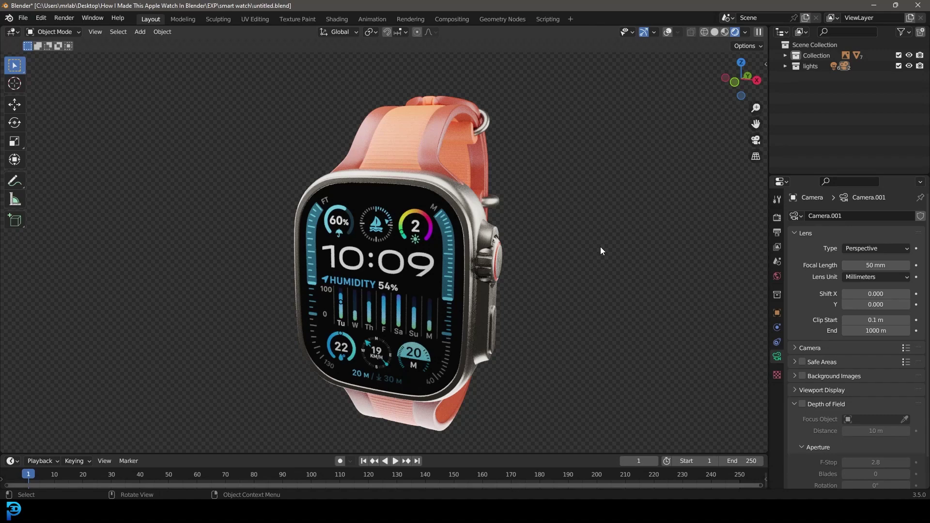
- Orbit around the rendered watch to inspect its side and strap
{"action": "middle_click_drag", "start_coordinate": [552, 236], "coordinate": [534, 238]}
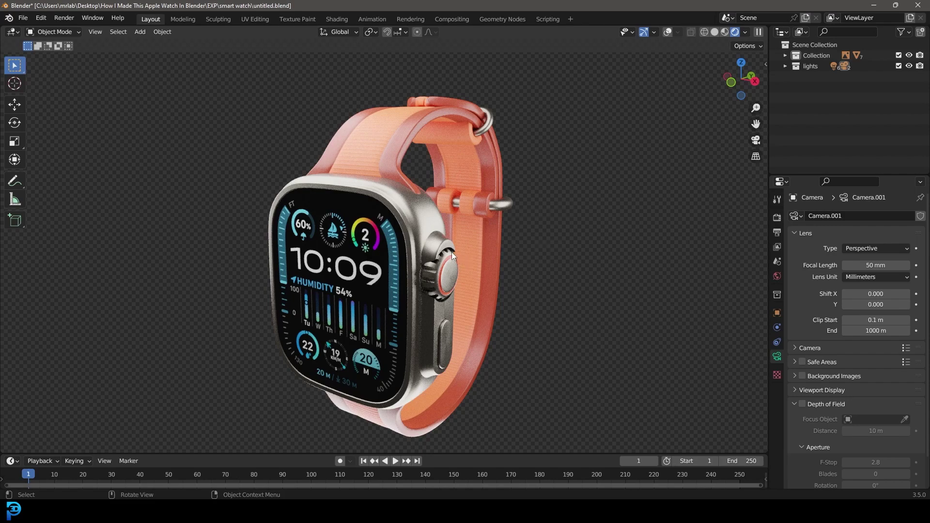
{"action": "middle_click_drag", "start_coordinate": [537, 237], "coordinate": [499, 235]}
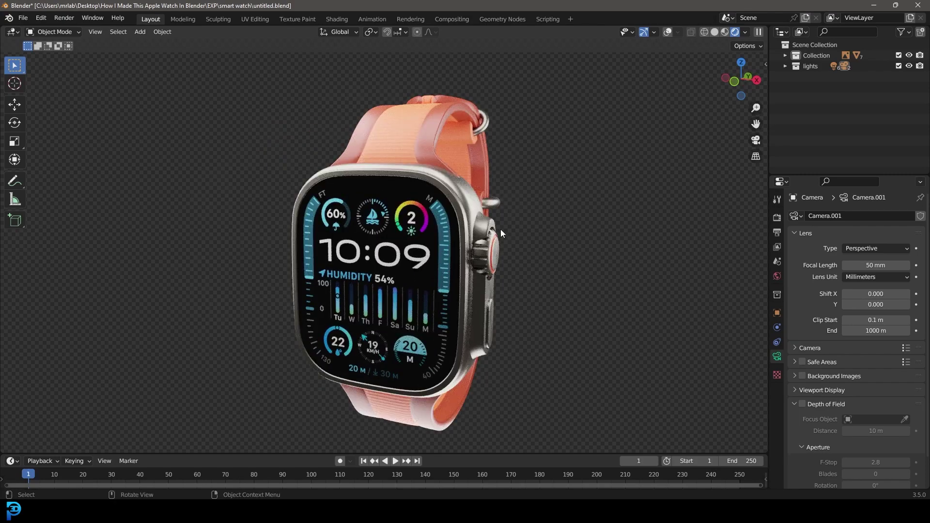
{"action": "middle_click_drag", "start_coordinate": [500, 228], "coordinate": [530, 199]}
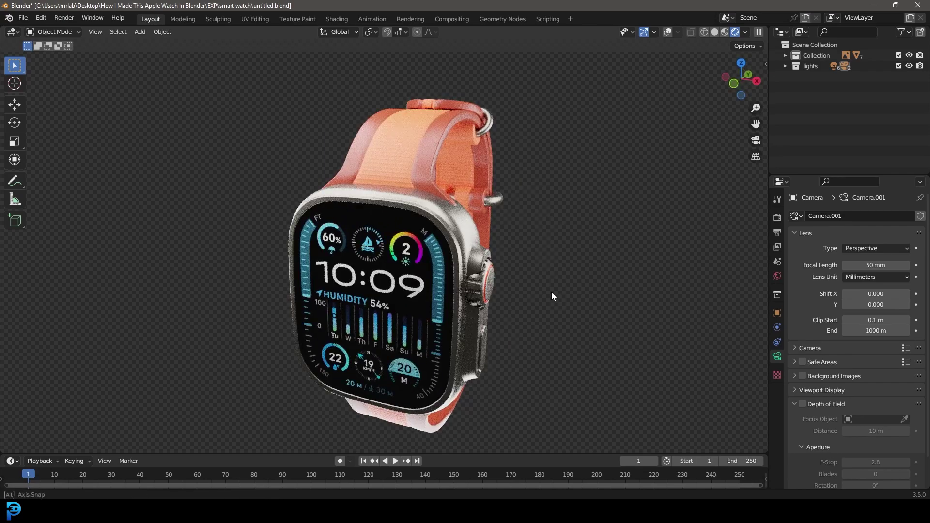
- Switch the viewport to Solid shading and orbit around the watch's shape
{"action": "key", "text": "z"}
{"action": "left_click", "coordinate": [574, 281]}
{"action": "middle_click_drag", "start_coordinate": [442, 205], "coordinate": [549, 214]}
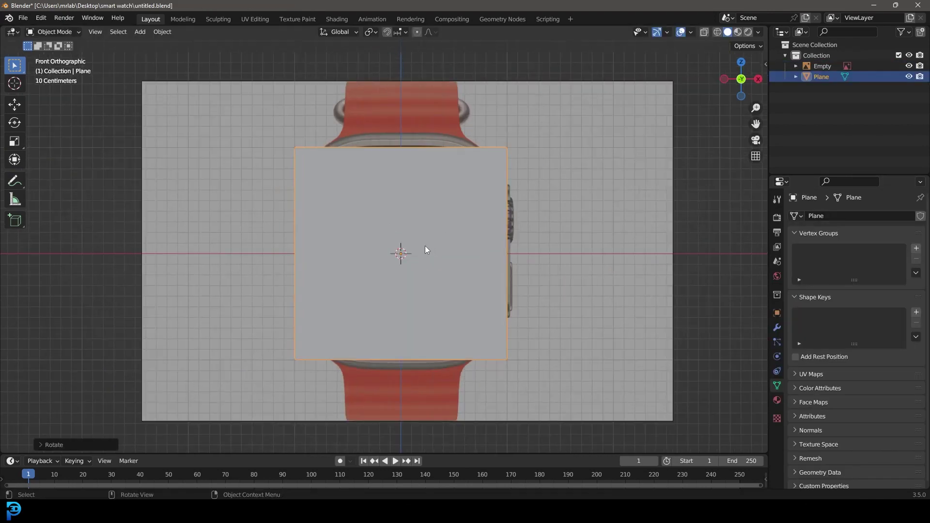
- Scale the plane in Edit Mode to the case's height and width on the reference
{"action": "scroll", "coordinate": [425, 249], "scroll_direction": "up", "scroll_amount": 1}
{"action": "key", "text": "Tab"}
{"action": "key", "text": "s"}
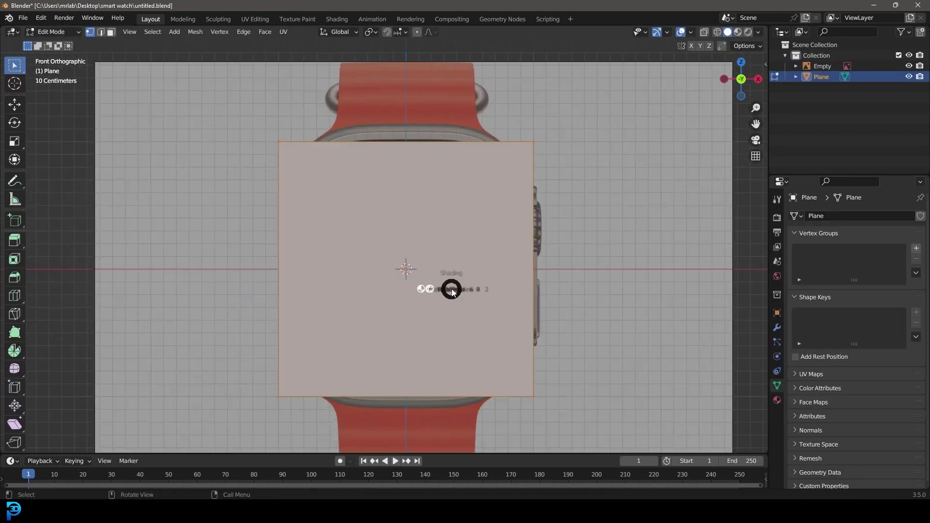
{"action": "key", "text": "z"}
{"action": "key", "text": "alt+z"}
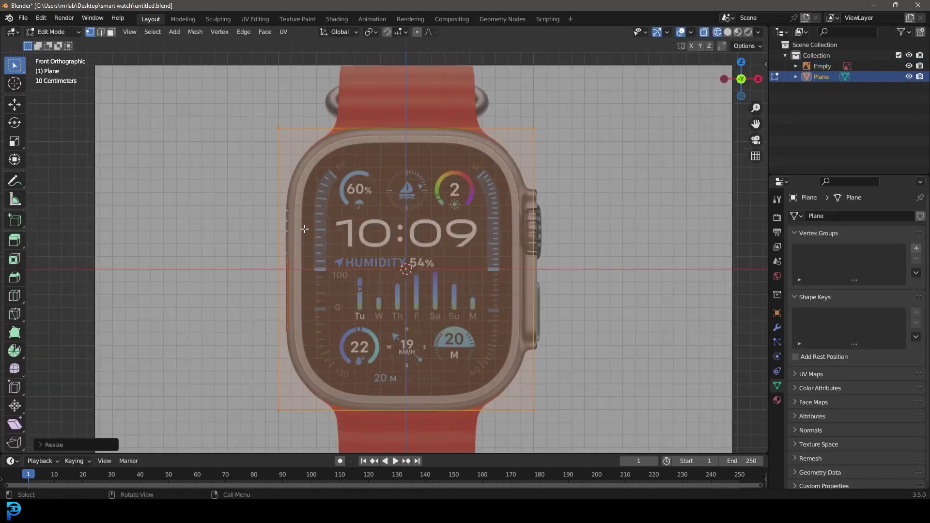
{"action": "left_click", "coordinate": [329, 307]}
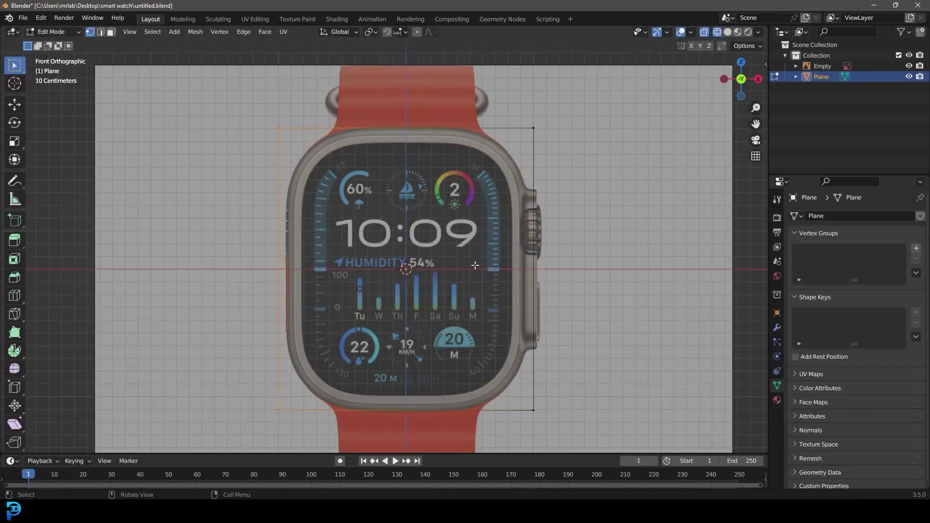
{"action": "key", "text": "a"}
{"action": "key", "text": "s"}
{"action": "key", "text": "x"}
{"action": "scroll", "coordinate": [482, 193], "scroll_direction": "down", "scroll_amount": 2}
{"action": "left_click", "coordinate": [382, 361]}
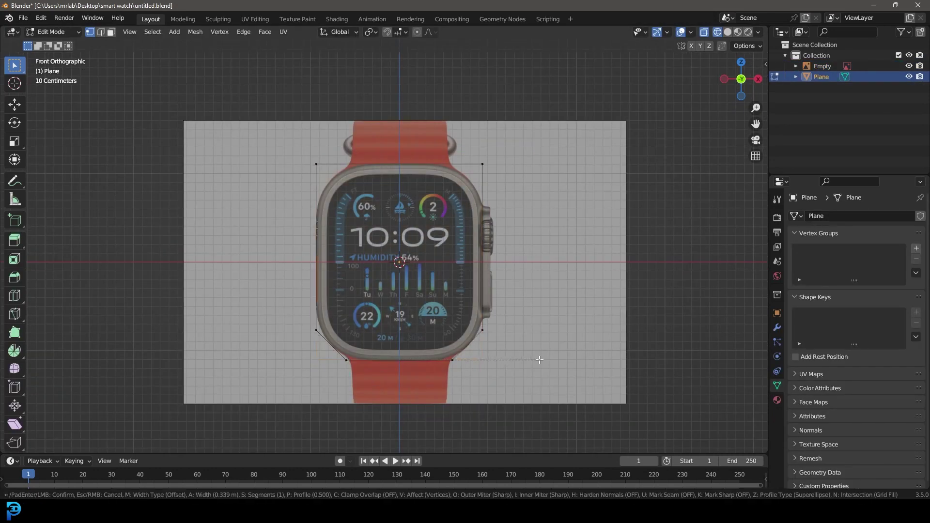
- Bevel the plane's corner vertices and inset the outline to match the screen edge
{"action": "scroll", "coordinate": [338, 157], "scroll_direction": "up", "scroll_amount": 2}
{"action": "key", "text": "ctrl+shift+b"}
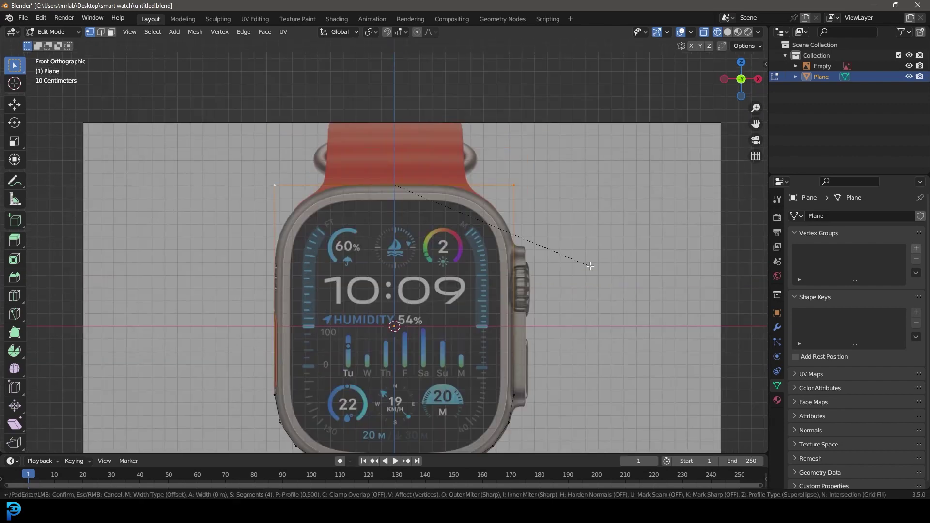
{"action": "left_click", "coordinate": [638, 341]}
{"action": "scroll", "coordinate": [605, 339], "scroll_direction": "down", "scroll_amount": 1}
{"action": "key", "text": "a"}
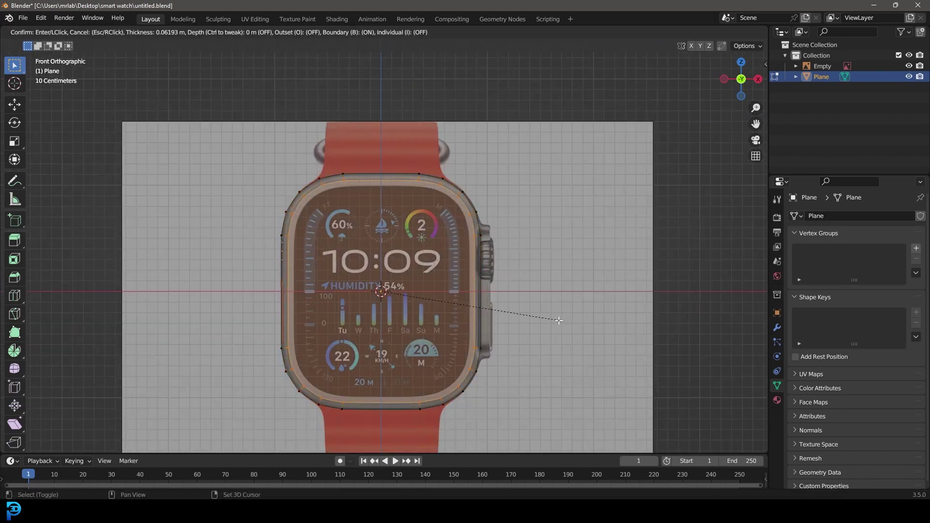
{"action": "left_click", "coordinate": [558, 320]}
{"action": "scroll", "coordinate": [490, 226], "scroll_direction": "up", "scroll_amount": 1}
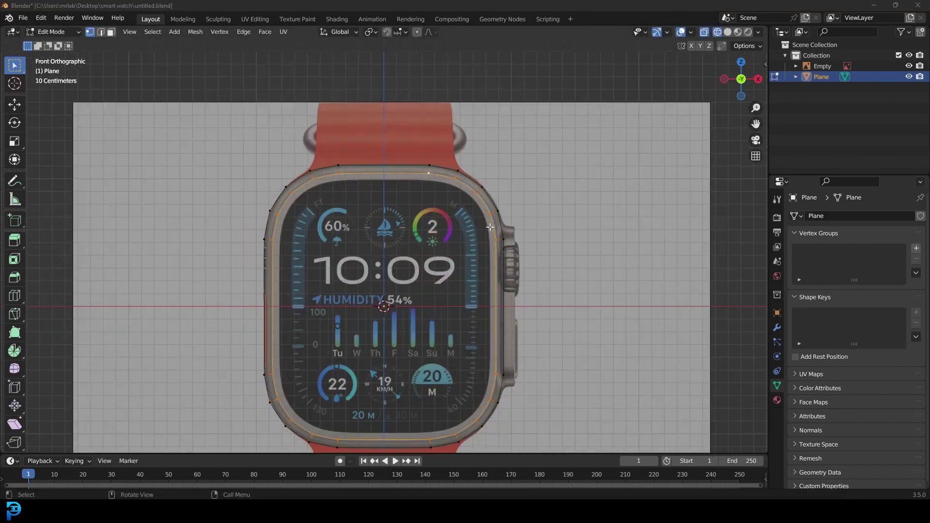
{"action": "scroll", "coordinate": [592, 253], "scroll_direction": "up", "scroll_amount": 2}
{"action": "key", "text": "i"}
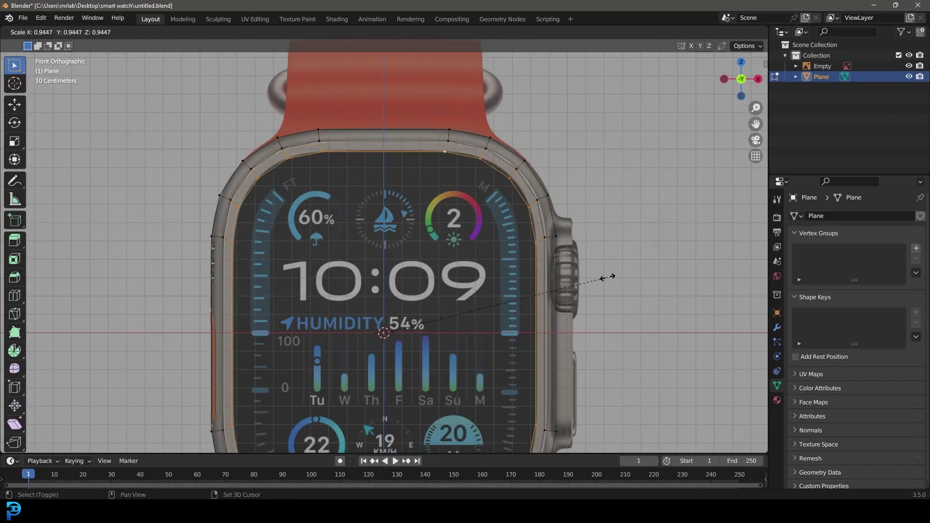
{"action": "scroll", "coordinate": [658, 306], "scroll_direction": "down", "scroll_amount": 2}
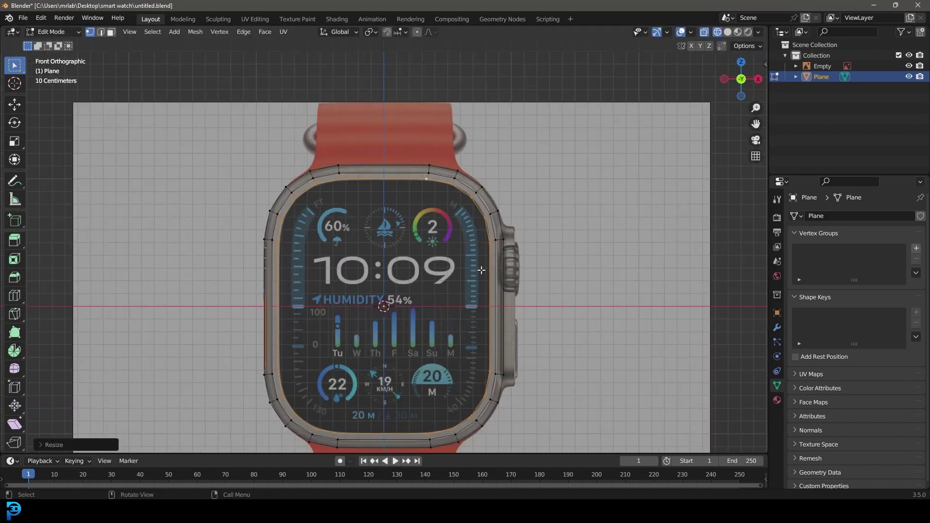
- Extrude the rounded outline along Y to give the ring its depth
{"action": "middle_click_drag", "start_coordinate": [480, 269], "coordinate": [503, 252]}
{"action": "key", "text": "g"}
{"action": "key", "text": "y"}
{"action": "left_click", "coordinate": [479, 243]}
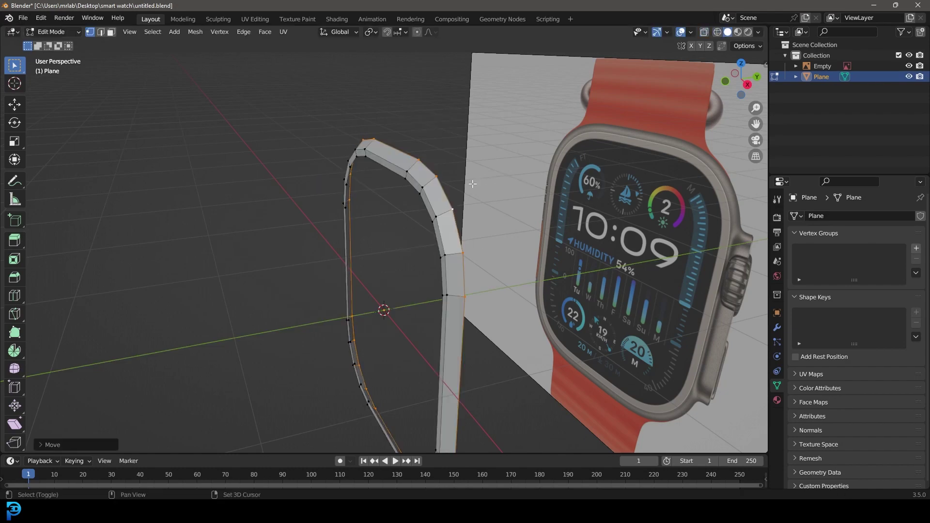
{"action": "scroll", "coordinate": [479, 243], "scroll_direction": "up", "scroll_amount": 2}
{"action": "scroll", "coordinate": [479, 243], "scroll_direction": "down", "scroll_amount": 4}
{"action": "scroll", "coordinate": [478, 242], "scroll_direction": "up", "scroll_amount": 2}
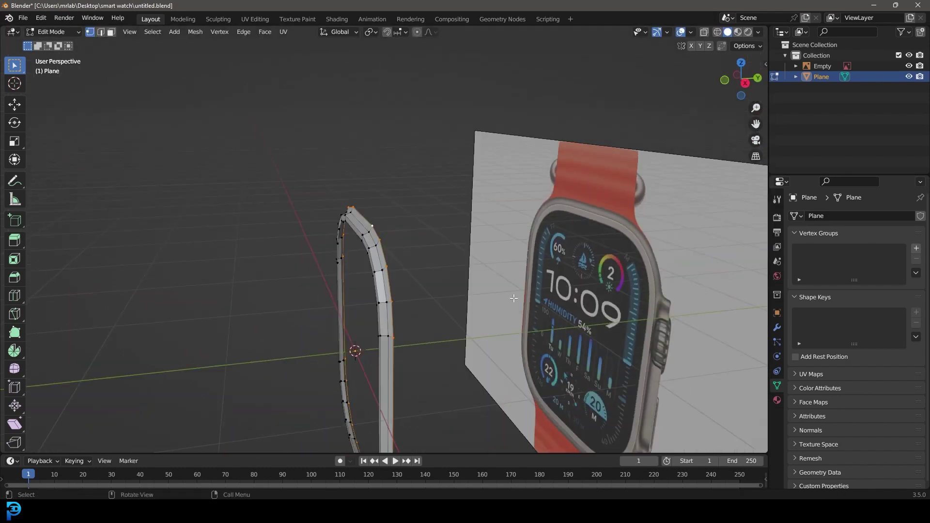
- Extrude the band's edge wider, thicken it with shrink/fatten, and slide an edge loop
{"action": "key", "text": "e"}
{"action": "left_click", "coordinate": [420, 265]}
{"action": "scroll", "coordinate": [385, 252], "scroll_direction": "up", "scroll_amount": 2}
{"action": "key", "text": "alt+s"}
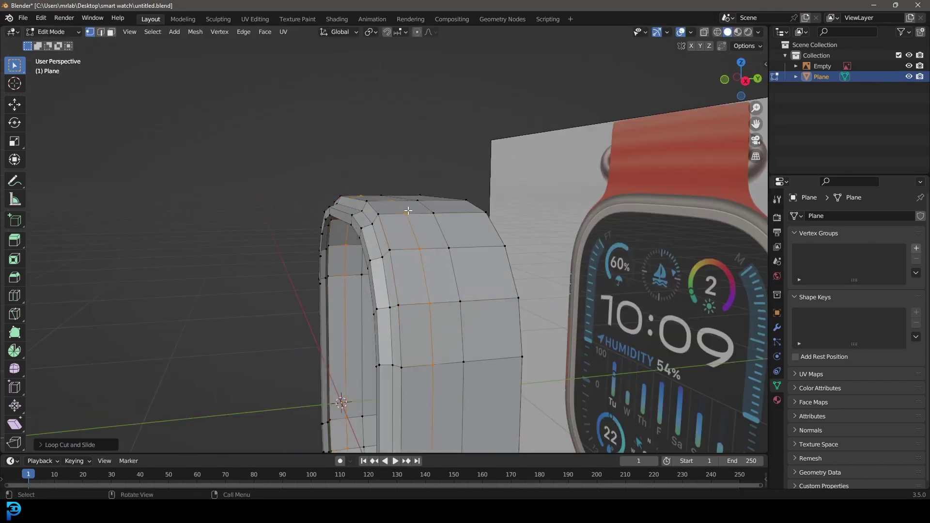
{"action": "key", "text": "g"}
{"action": "key", "text": "g"}
{"action": "scroll", "coordinate": [491, 313], "scroll_direction": "down", "scroll_amount": 3}
{"action": "scroll", "coordinate": [436, 266], "scroll_direction": "up", "scroll_amount": 5}
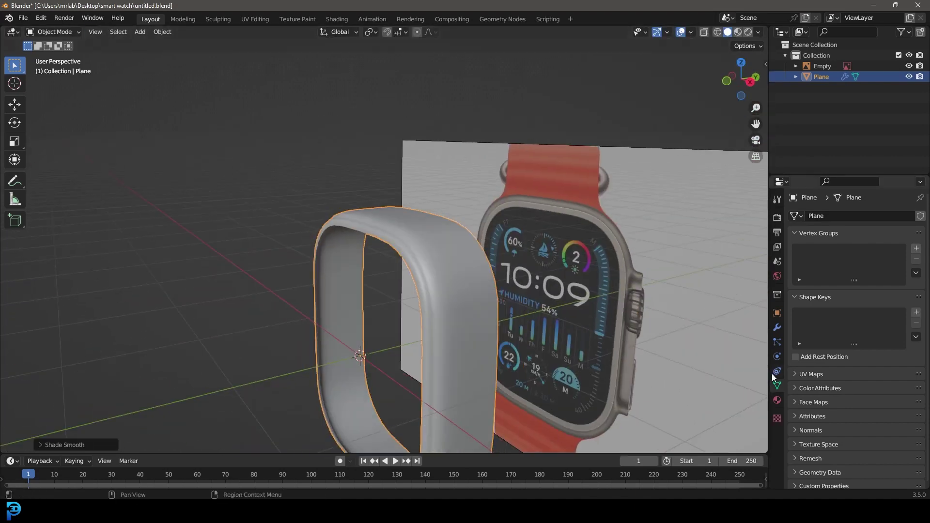
- Add level-2 subdivision smoothing to the ring and scale its back loop inward
{"action": "key", "text": "ctrl+2"}
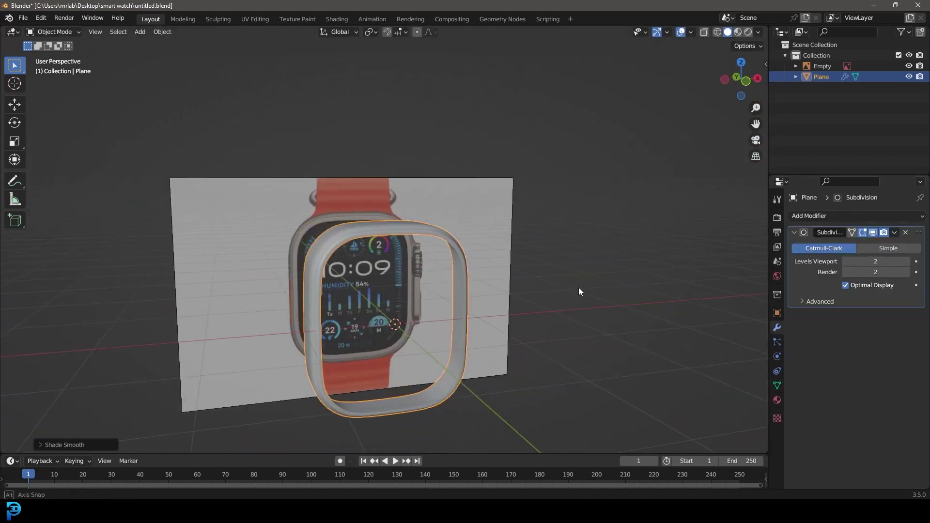
{"action": "middle_click_drag", "start_coordinate": [578, 287], "coordinate": [449, 289]}
{"action": "key", "text": "Tab"}
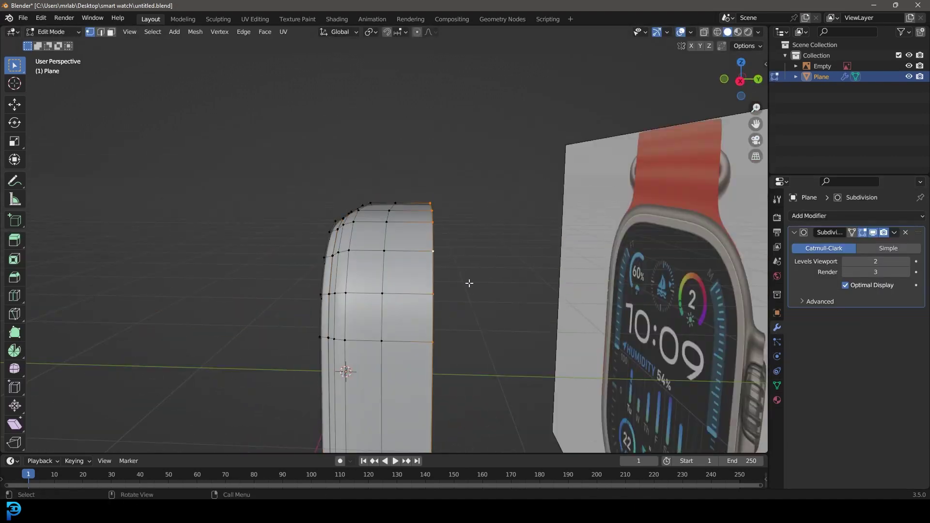
{"action": "middle_click_drag", "start_coordinate": [469, 283], "coordinate": [380, 263]}
{"action": "middle_click_drag", "start_coordinate": [520, 288], "coordinate": [381, 222]}
{"action": "left_click", "coordinate": [546, 332]}
- Extrude the back loop to close the case and check the shape
{"action": "key", "text": "e"}
{"action": "left_click", "coordinate": [458, 245]}
{"action": "key", "text": "Tab"}
{"action": "scroll", "coordinate": [428, 268], "scroll_direction": "down", "scroll_amount": 3}
{"action": "scroll", "coordinate": [440, 284], "scroll_direction": "up", "scroll_amount": 5}
- Add a supporting loop cut on the case and slide it into place
{"action": "key", "text": "Tab"}
{"action": "scroll", "coordinate": [382, 226], "scroll_direction": "up", "scroll_amount": 5}
{"action": "key", "text": "ctrl+r"}
{"action": "left_click", "coordinate": [339, 194]}
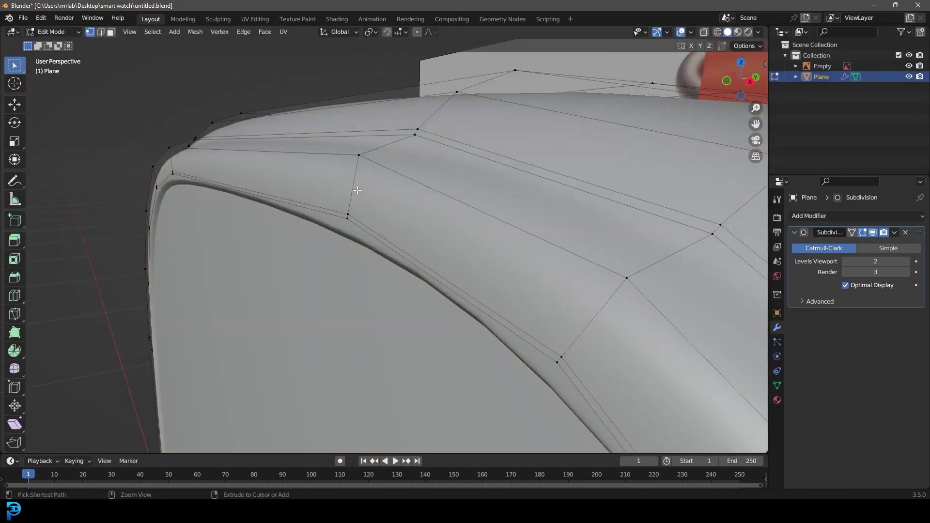
{"action": "left_click", "coordinate": [278, 177]}
{"action": "key", "text": "ctrl+e"}
{"action": "key", "text": "Escape"}
- Select the linked faces and extrude them along one axis to fill the case
{"action": "key", "text": "Tab"}
{"action": "scroll", "coordinate": [382, 297], "scroll_direction": "down", "scroll_amount": 3}
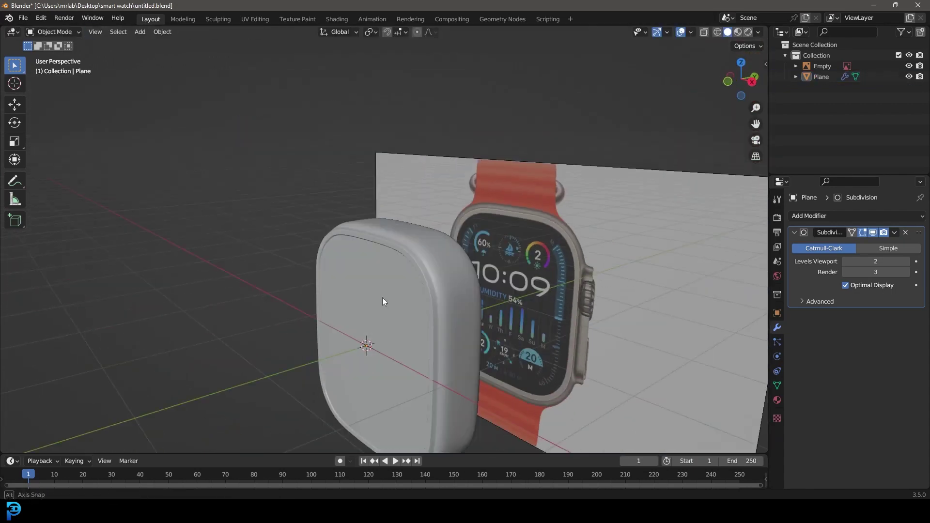
{"action": "key", "text": "Tab"}
{"action": "scroll", "coordinate": [382, 297], "scroll_direction": "up", "scroll_amount": 3}
{"action": "key", "text": "ctrl+l"}
{"action": "key", "text": "e"}
{"action": "left_click", "coordinate": [361, 314]}
{"action": "key", "text": "Tab"}
{"action": "scroll", "coordinate": [361, 315], "scroll_direction": "down", "scroll_amount": 4}
- Add a Circle mesh while looking at the front view
{"action": "key", "text": "KP_1"}
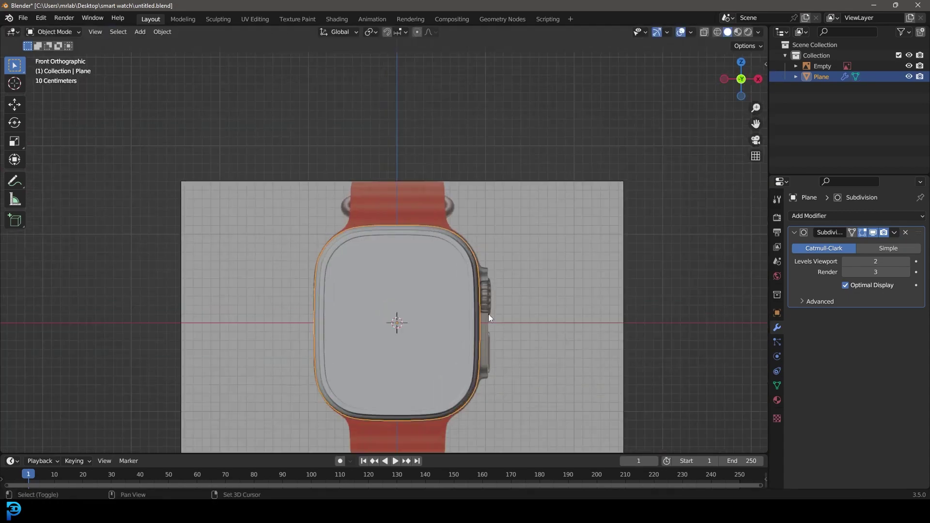
{"action": "scroll", "coordinate": [450, 234], "scroll_direction": "up", "scroll_amount": 3}
{"action": "key", "text": "shift+a"}
{"action": "left_click", "coordinate": [545, 174]}
{"action": "scroll", "coordinate": [544, 174], "scroll_direction": "down", "scroll_amount": 4}
- Rotate the circle 90° on X and position it at the side of the case
{"action": "type", "text": "rx90"}
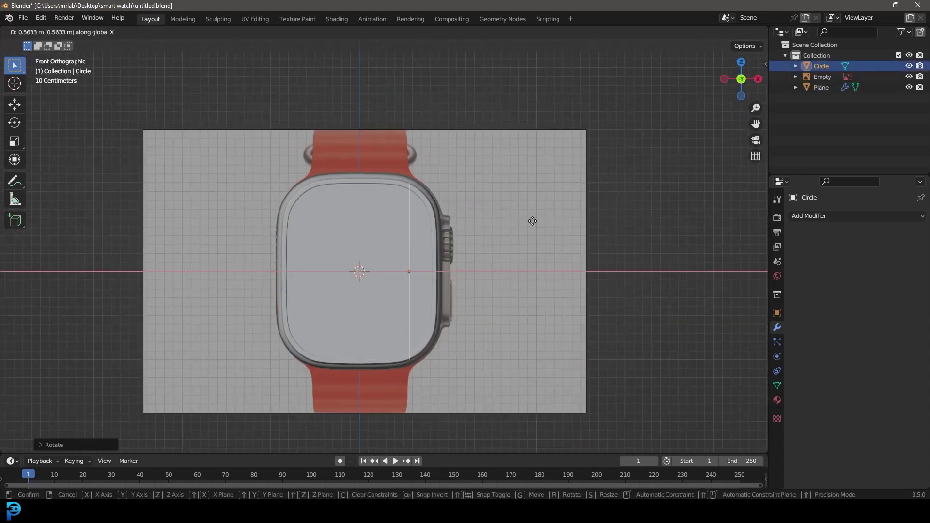
{"action": "middle_click_drag", "start_coordinate": [533, 221], "coordinate": [507, 290]}
{"action": "left_click", "coordinate": [455, 315]}
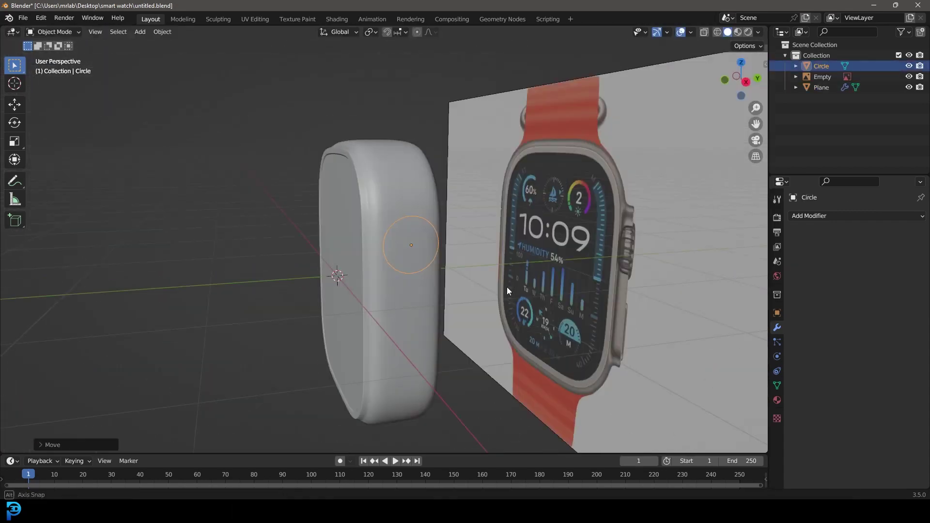
{"action": "key", "text": "KP_1"}
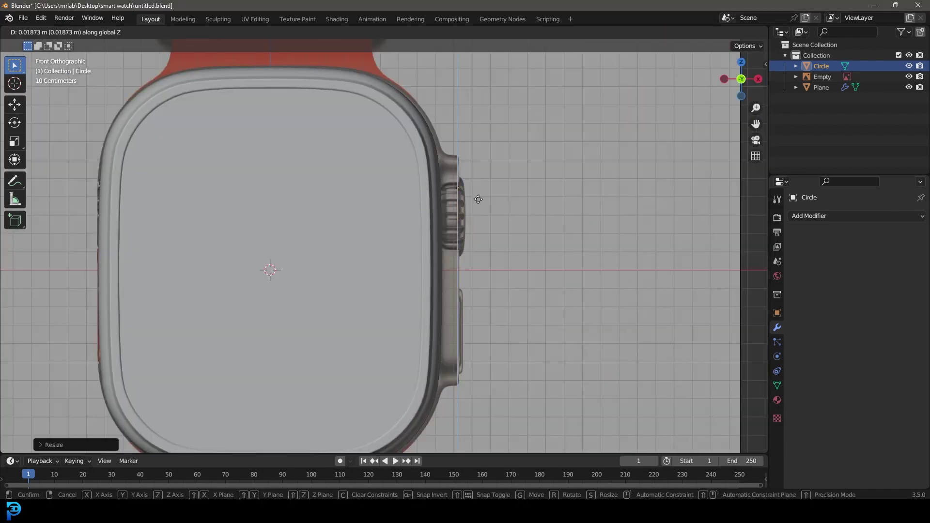
{"action": "left_click", "coordinate": [478, 199]}
- Stretch the circle's points into a pill-shaped button outline matching the reference
{"action": "key", "text": "Tab"}
{"action": "left_click_drag", "start_coordinate": [459, 265], "coordinate": [421, 201]}
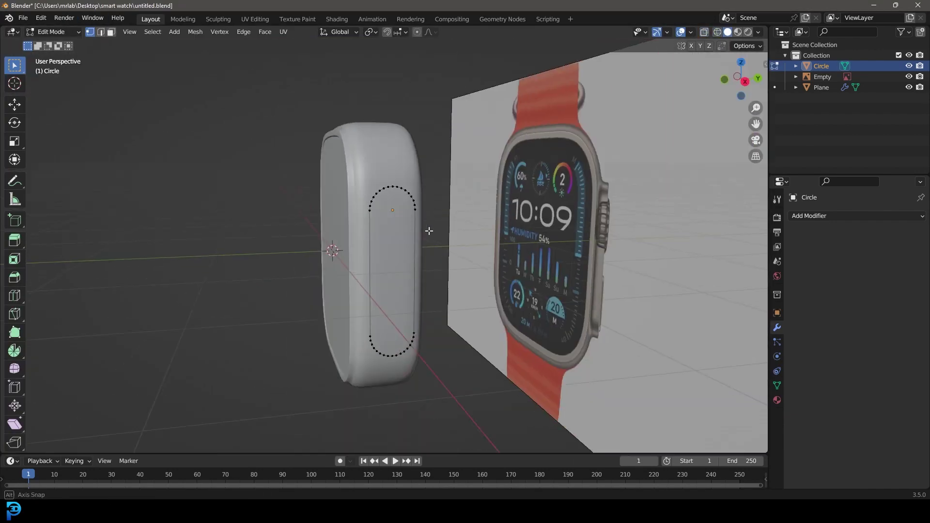
{"action": "middle_click_drag", "start_coordinate": [430, 230], "coordinate": [454, 238]}
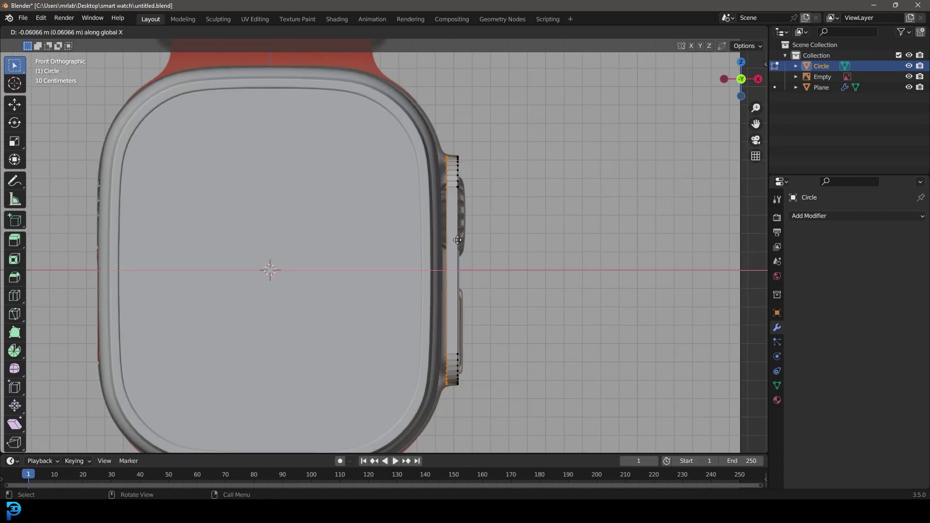
{"action": "left_click", "coordinate": [511, 315]}
{"action": "scroll", "coordinate": [501, 185], "scroll_direction": "up", "scroll_amount": 3}
{"action": "key", "text": "alt+z"}
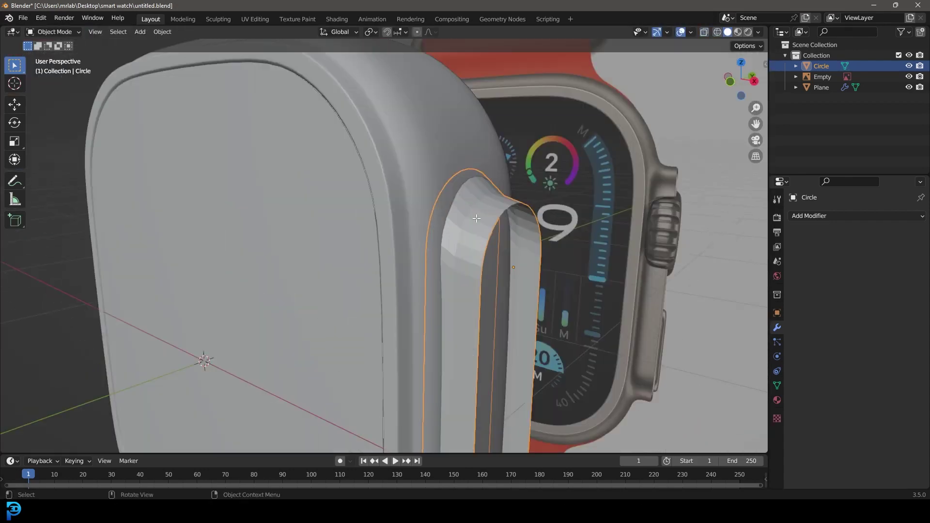
- Make the button's normals face outward and shade it smooth
{"action": "key", "text": "Tab"}
{"action": "right_click", "coordinate": [561, 214]}
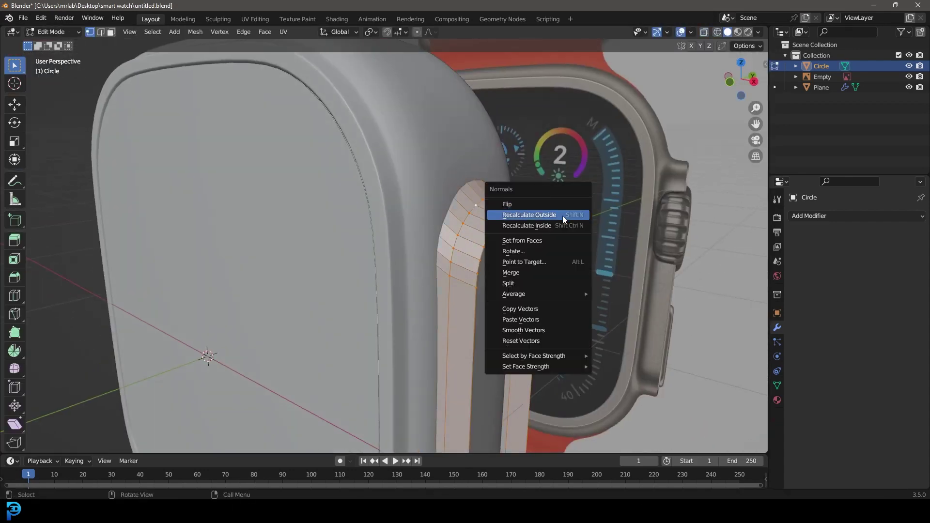
{"action": "left_click", "coordinate": [560, 214]}
{"action": "scroll", "coordinate": [476, 210], "scroll_direction": "down", "scroll_amount": 6}
{"action": "key", "text": "Tab"}
{"action": "right_click", "coordinate": [464, 249]}
{"action": "left_click", "coordinate": [464, 249]}
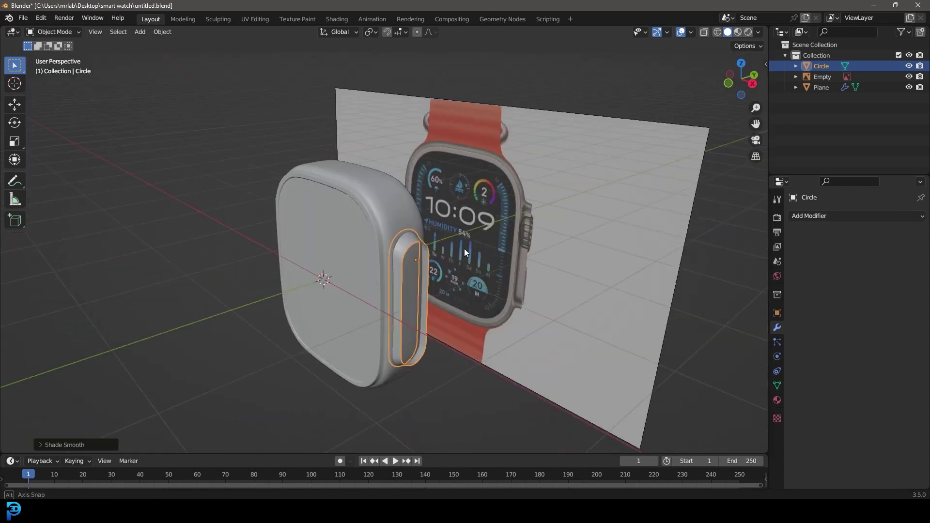
{"action": "middle_click_drag", "start_coordinate": [464, 249], "coordinate": [492, 254]}
- Extrude the side piece's faces and apply its Subdivision Surface modifier
{"action": "key", "text": "Tab"}
{"action": "scroll", "coordinate": [432, 340], "scroll_direction": "up", "scroll_amount": 3}
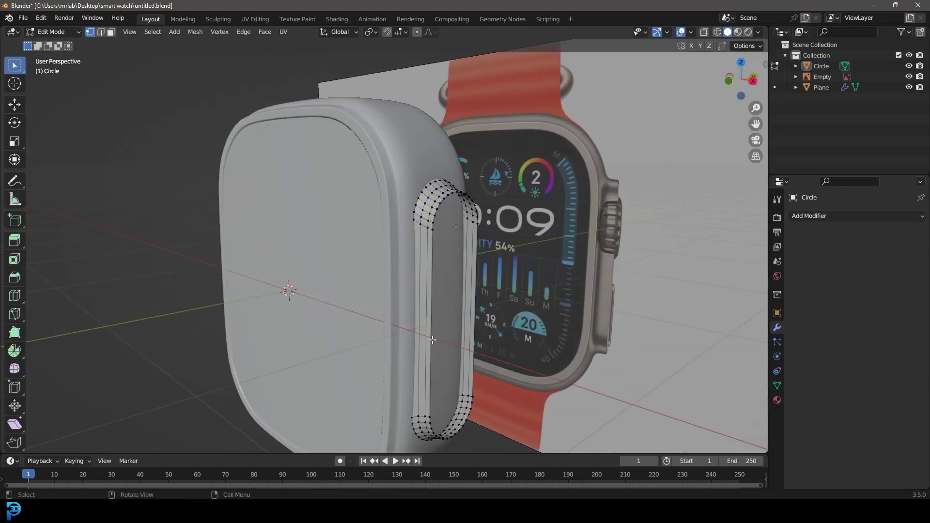
{"action": "key", "text": "e"}
{"action": "left_click", "coordinate": [530, 274]}
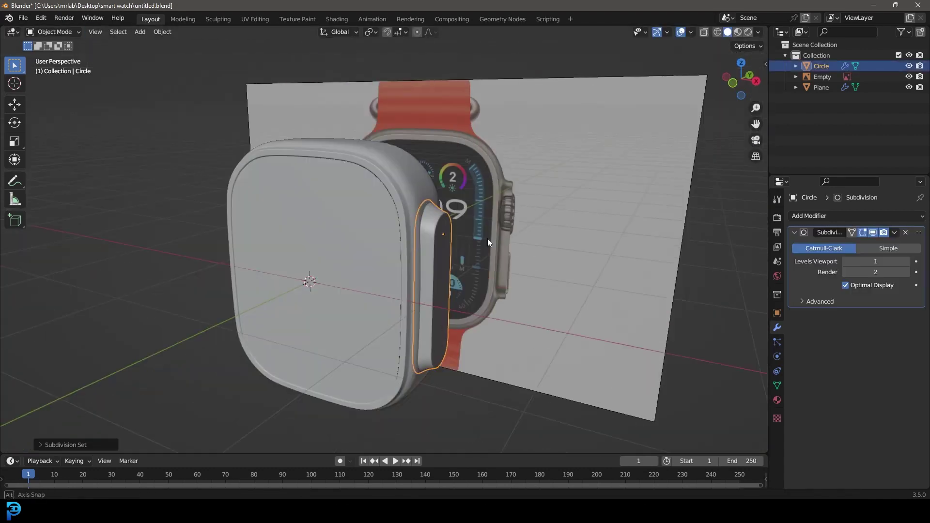
{"action": "left_click", "coordinate": [894, 232]}
{"action": "left_click", "coordinate": [847, 245]}
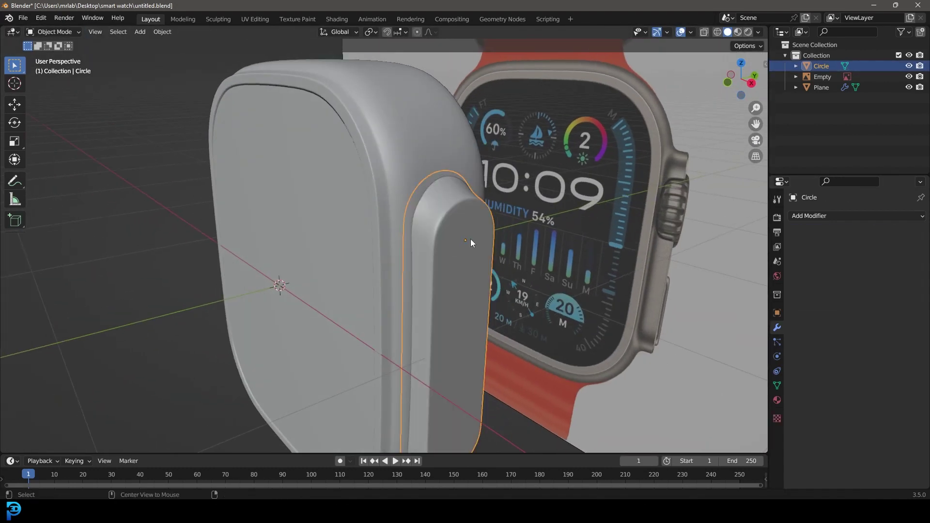
{"action": "key", "text": "KP_1"}
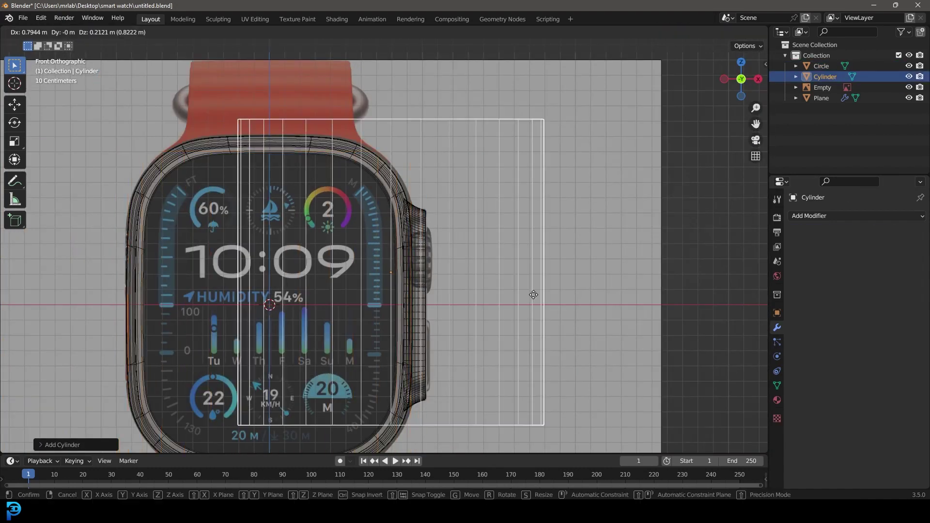
- Rotate the new cylinder 90° around the Y axis
{"action": "key", "text": "r"}
{"action": "key", "text": "y"}
{"action": "key", "text": "9"}
{"action": "key", "text": "0"}
{"action": "key", "text": "Return"}
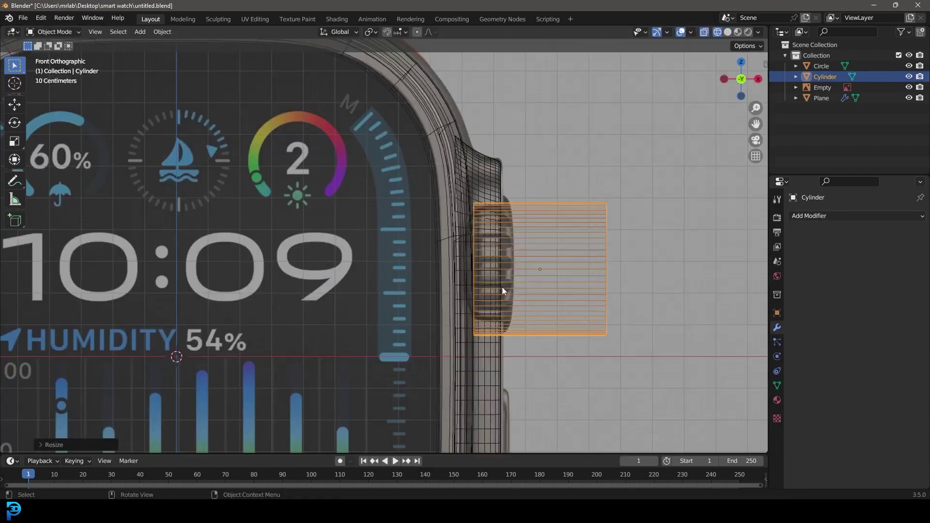
- Scale and move the cylinder onto the side strap-mount, stretching the mount along Y
{"action": "key", "text": "s"}
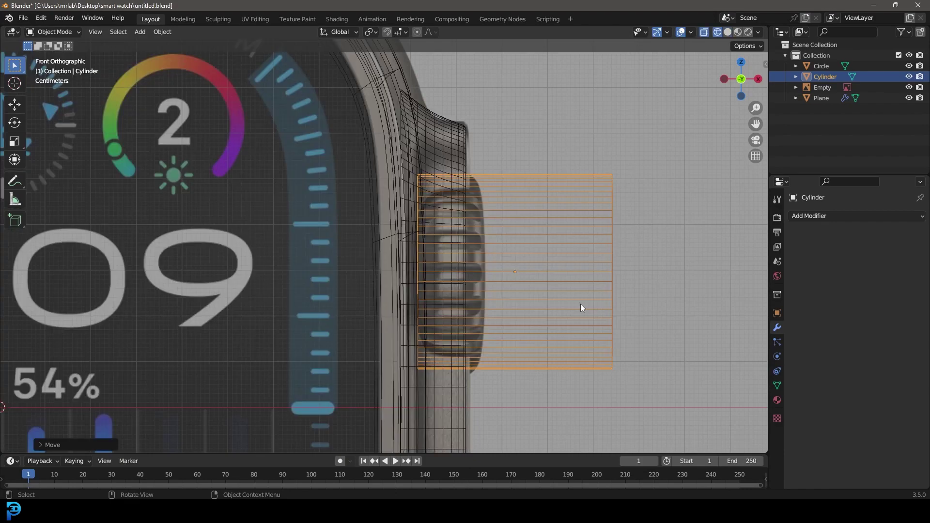
{"action": "key", "text": "g"}
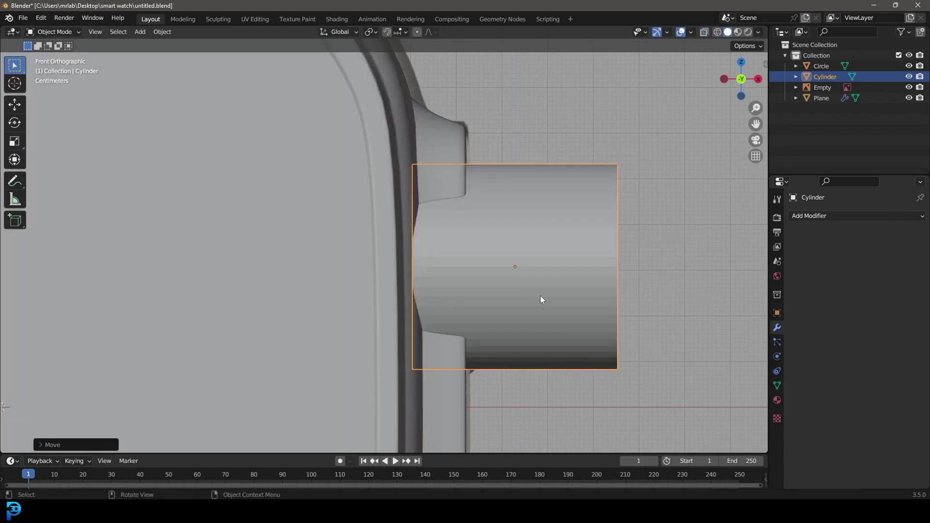
{"action": "key", "text": "s"}
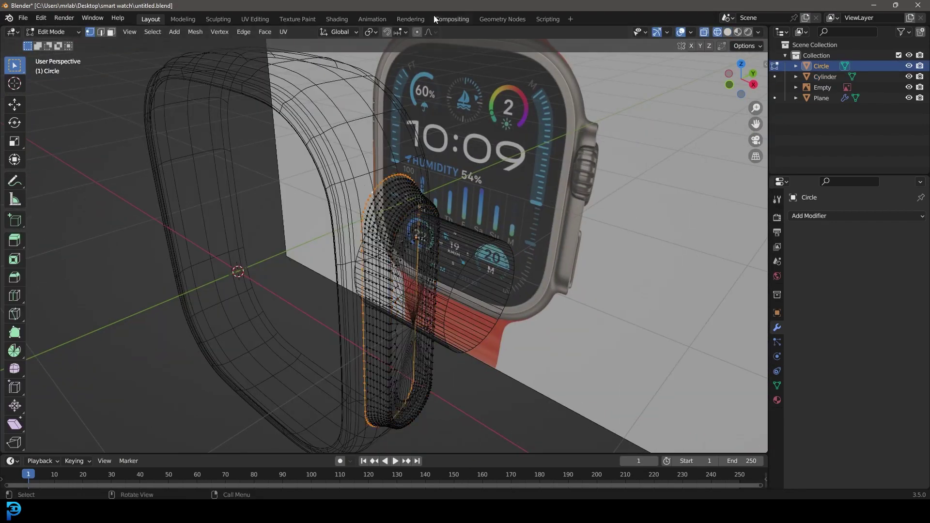
{"action": "key", "text": "s"}
{"action": "key", "text": "y"}
{"action": "key", "text": "z"}
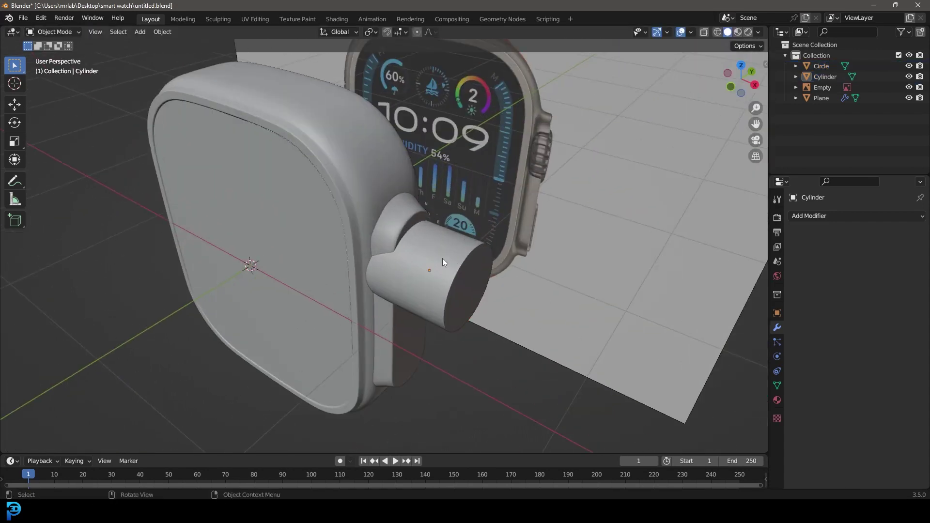
{"action": "middle_click_drag", "start_coordinate": [443, 257], "coordinate": [409, 256]}
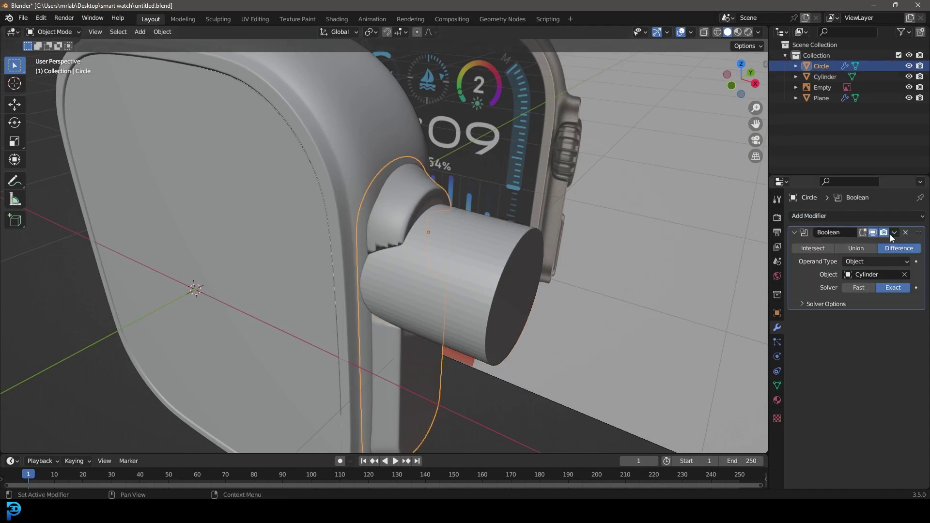
- Hide the cutting cylinder and reselect the side piece to view the round cut
{"action": "left_click", "coordinate": [501, 240]}
{"action": "key", "text": "s"}
{"action": "key", "text": "Escape"}
{"action": "key", "text": "h"}
{"action": "scroll", "coordinate": [411, 204], "scroll_direction": "up", "scroll_amount": 1}
{"action": "left_click", "coordinate": [410, 203]}
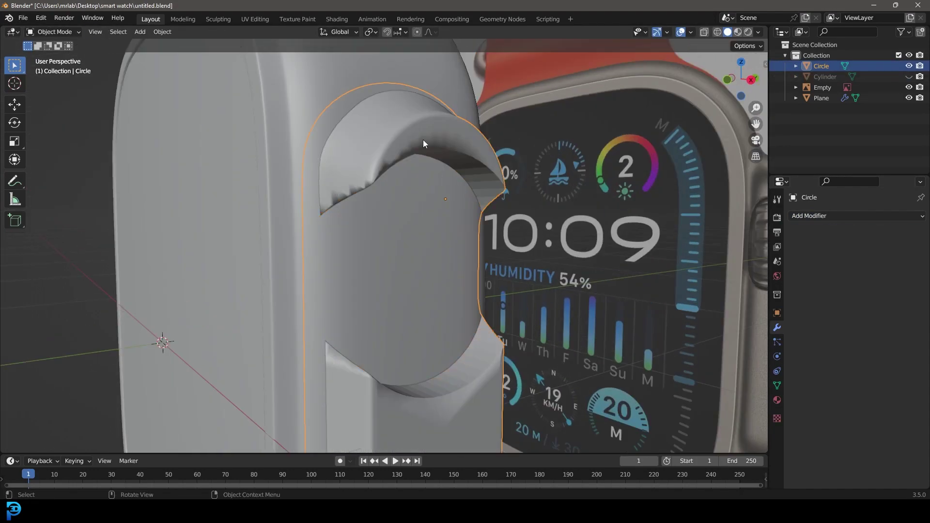
{"action": "middle_click_drag", "start_coordinate": [422, 139], "coordinate": [301, 248]}
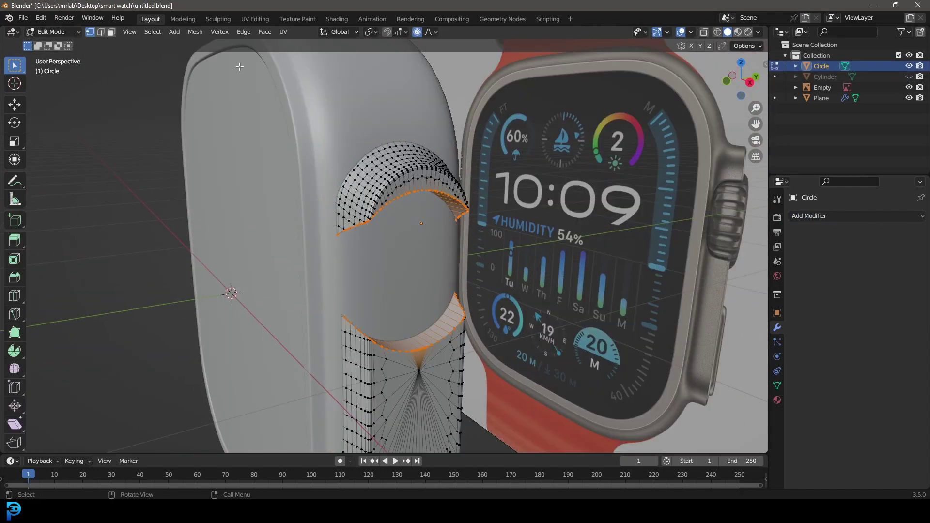
- Remesh the side piece with a 0.004 m voxel size and save the file
{"action": "key", "text": "2"}
{"action": "scroll", "coordinate": [432, 293], "scroll_direction": "up", "scroll_amount": 3}
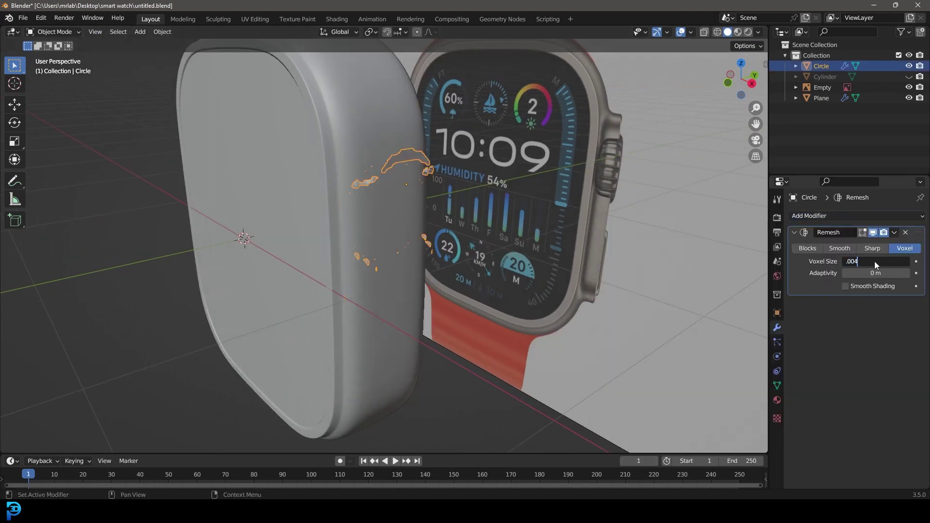
{"action": "key", "text": "Return"}
{"action": "key", "text": "ctrl+s"}
- Remove the remesh modifier, try a Bevel modifier on the side piece, then discard it
{"action": "left_click", "coordinate": [905, 233]}
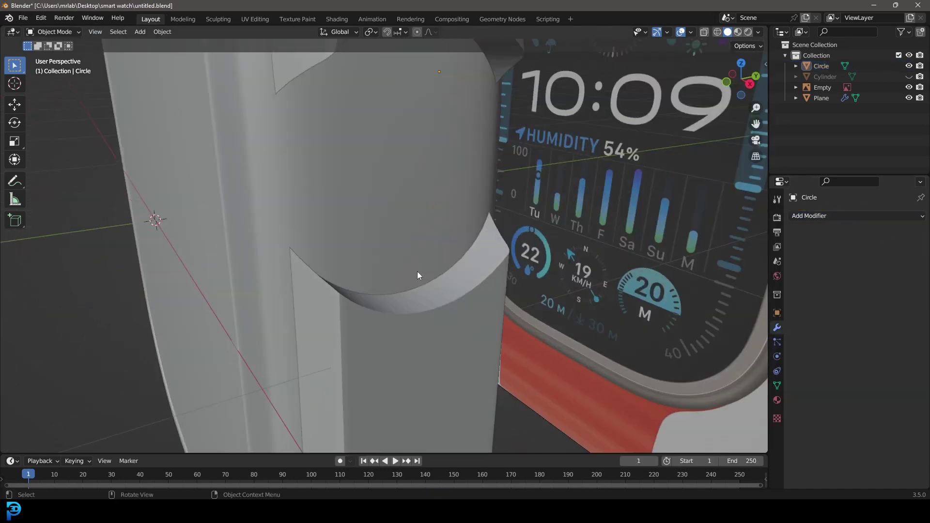
{"action": "left_click", "coordinate": [857, 215]}
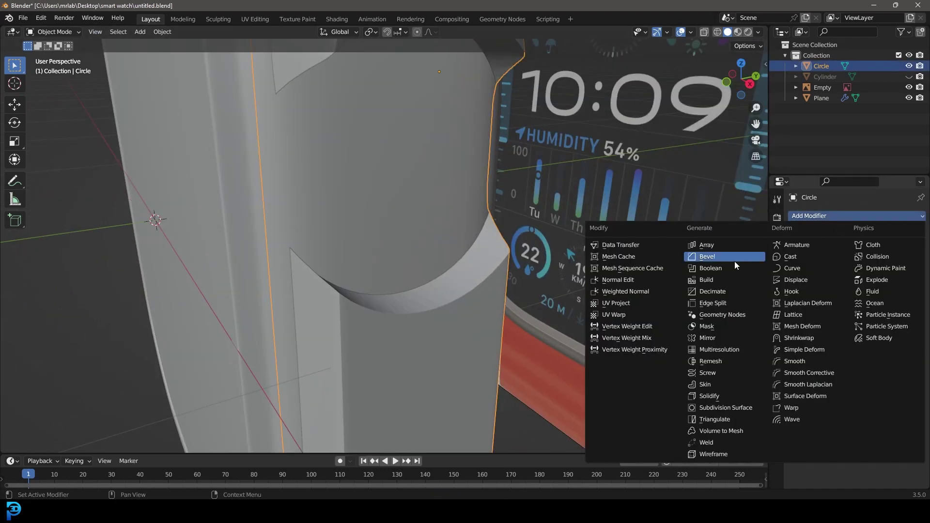
{"action": "left_click", "coordinate": [707, 201]}
{"action": "middle_click_drag", "start_coordinate": [650, 286], "coordinate": [428, 254]}
{"action": "key", "text": "ctrl+z"}
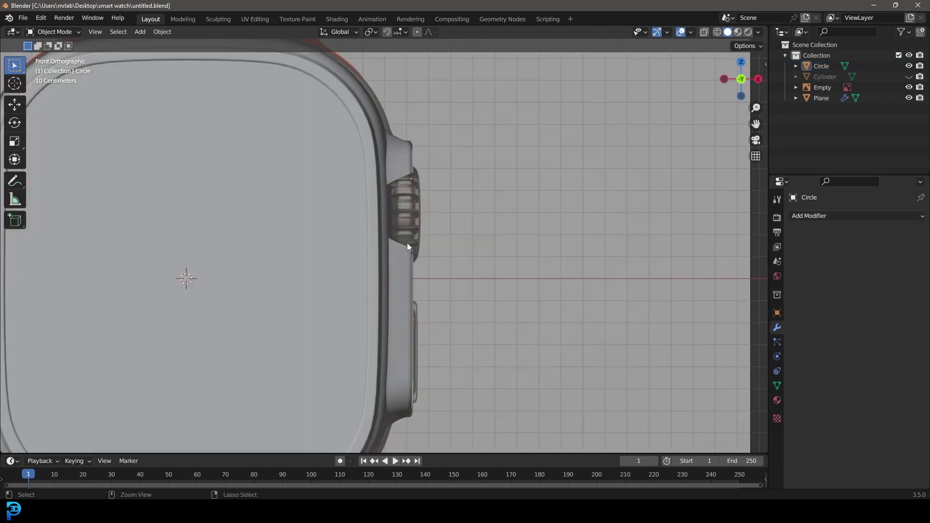
{"action": "key", "text": "shift+a"}
- Add a cylinder, turn it sideways, narrow it along X and bevel its edge into a dome
{"action": "left_click", "coordinate": [453, 260]}
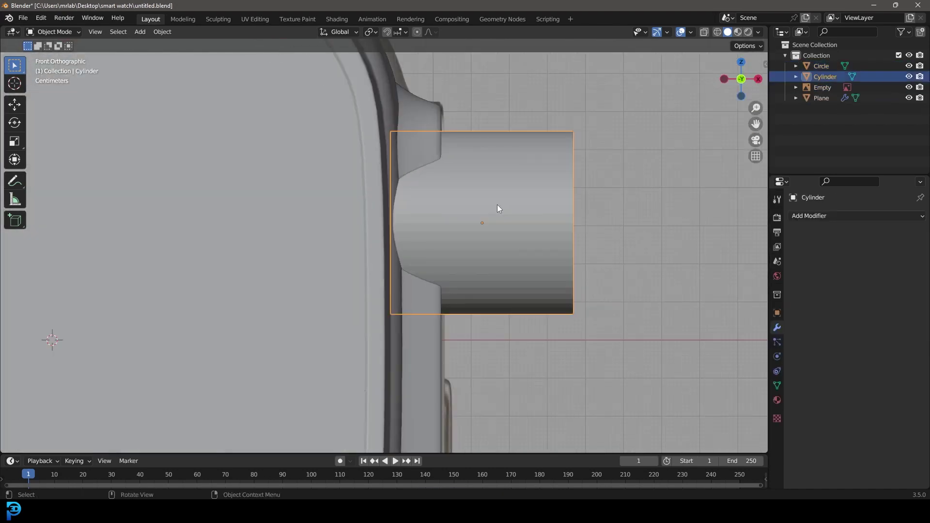
{"action": "key", "text": "Tab"}
{"action": "key", "text": "alt+z"}
{"action": "key", "text": "s"}
{"action": "key", "text": "x"}
{"action": "left_click", "coordinate": [430, 176]}
{"action": "key", "text": "alt+a"}
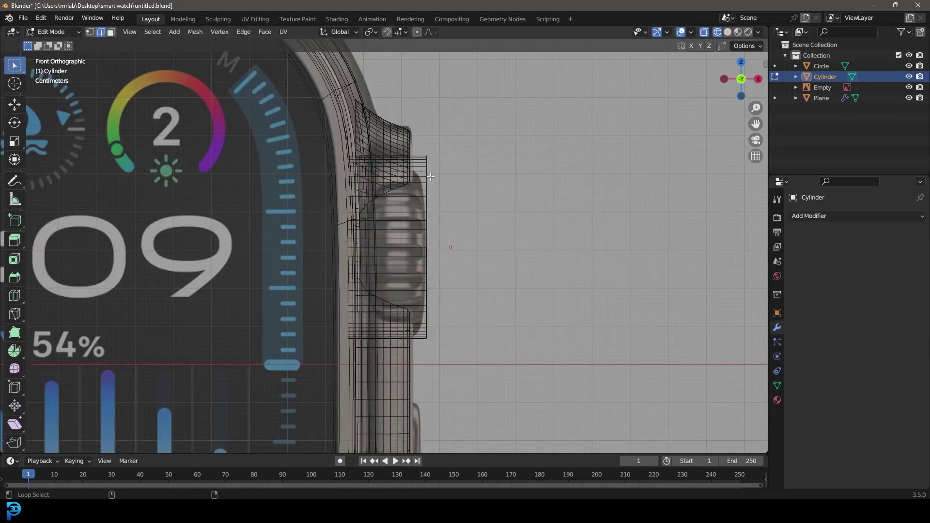
{"action": "left_click", "coordinate": [523, 304]}
{"action": "middle_click_drag", "start_coordinate": [523, 304], "coordinate": [394, 246]}
{"action": "key", "text": "alt+z"}
{"action": "key", "text": "alt+a"}
- Select an edge ring on the button's dome and shrink it with Alt+S to form an inset groove
{"action": "left_click", "coordinate": [431, 283]}
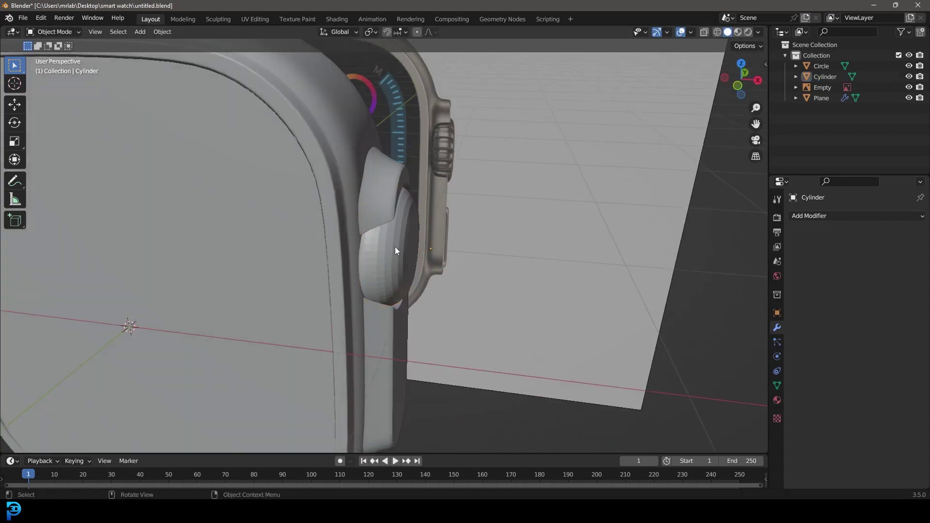
{"action": "key", "text": "Tab"}
{"action": "scroll", "coordinate": [394, 246], "scroll_direction": "down", "scroll_amount": 4}
{"action": "key", "text": "Tab"}
{"action": "key", "text": "3"}
{"action": "key", "text": "KP_3"}
{"action": "scroll", "coordinate": [643, 294], "scroll_direction": "up", "scroll_amount": 4}
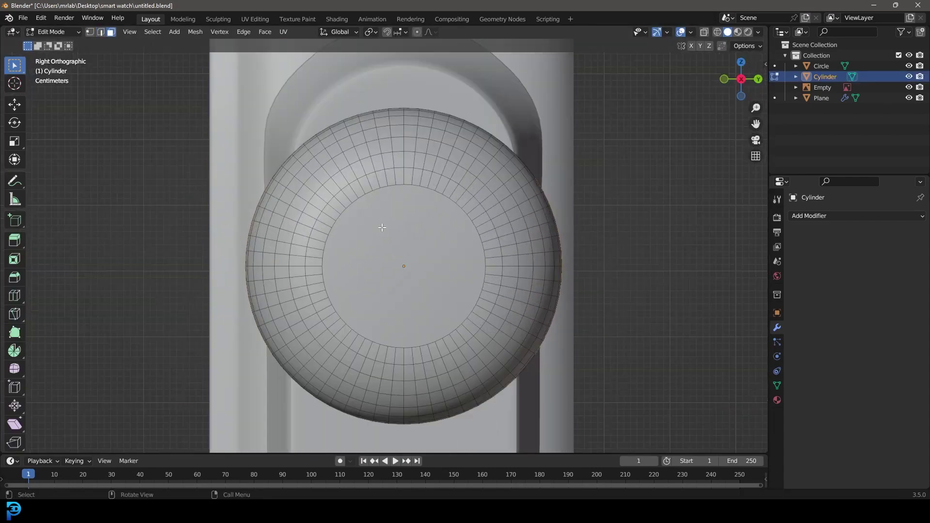
{"action": "left_click", "coordinate": [291, 322], "text": "alt"}
{"action": "middle_click_drag", "start_coordinate": [290, 321], "coordinate": [203, 146]}
{"action": "key", "text": "alt+s"}
{"action": "left_click", "coordinate": [193, 121]}
{"action": "scroll", "coordinate": [175, 67], "scroll_direction": "up", "scroll_amount": 3}
{"action": "middle_click_drag", "start_coordinate": [175, 67], "coordinate": [370, 242]}
- Check the finished button from the right side, back in object mode
{"action": "key", "text": "Tab"}
{"action": "key", "text": "KP_3"}
{"action": "key", "text": "Tab"}
{"action": "middle_click_drag", "start_coordinate": [323, 218], "coordinate": [325, 218], "text": "shift"}
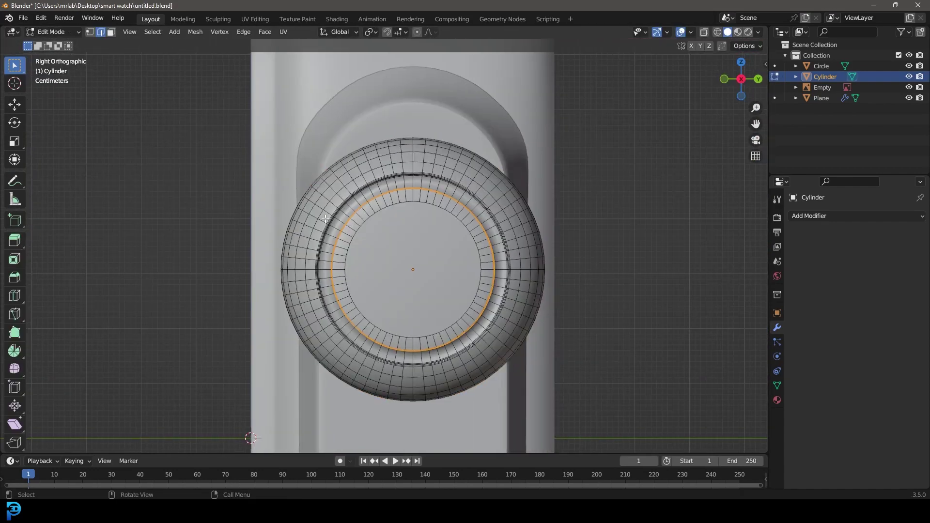
{"action": "key", "text": "Tab"}
{"action": "scroll", "coordinate": [409, 249], "scroll_direction": "down", "scroll_amount": 3}
{"action": "scroll", "coordinate": [391, 217], "scroll_direction": "up", "scroll_amount": 2}
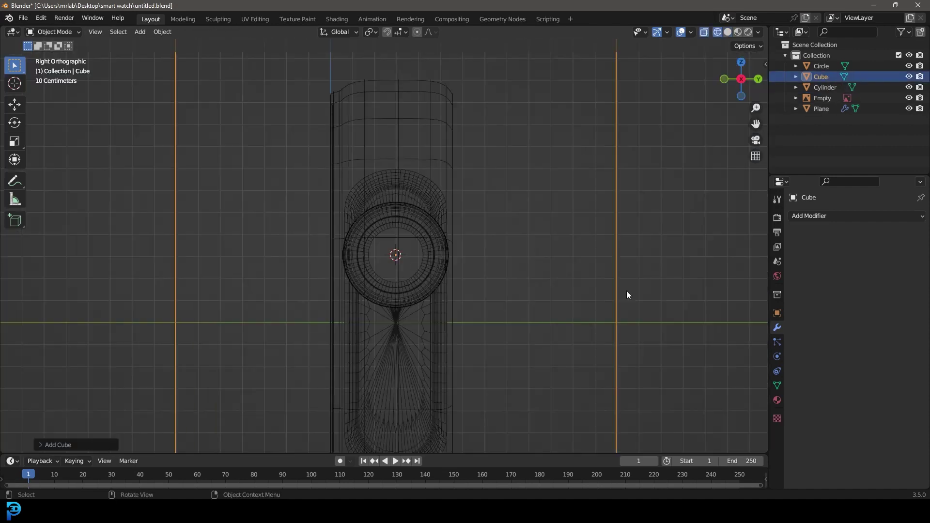
- Move the new cube into place, scale it down, and give it an Array modifier
{"action": "scroll", "coordinate": [484, 283], "scroll_direction": "up", "scroll_amount": 2}
{"action": "key", "text": "g"}
{"action": "left_click", "coordinate": [356, 277]}
{"action": "key", "text": "s"}
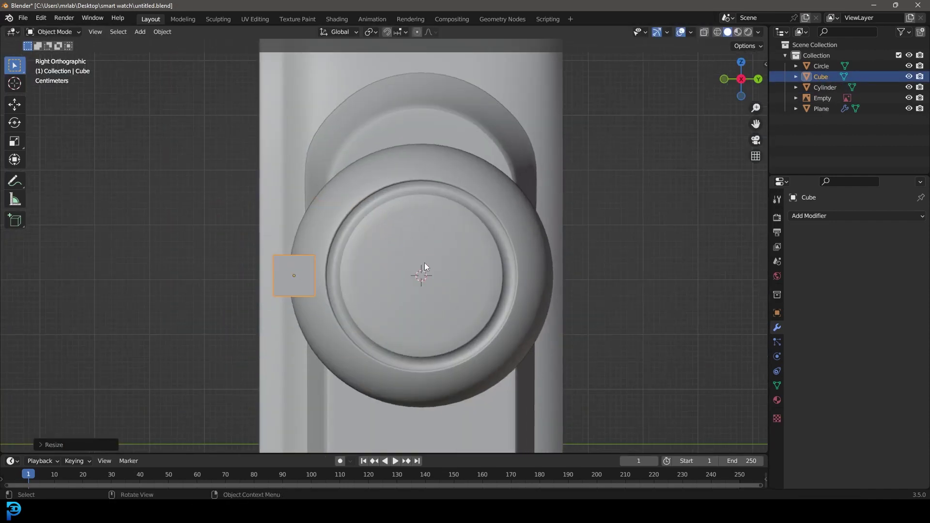
{"action": "key", "text": "F3"}
{"action": "type", "text": "arr"}
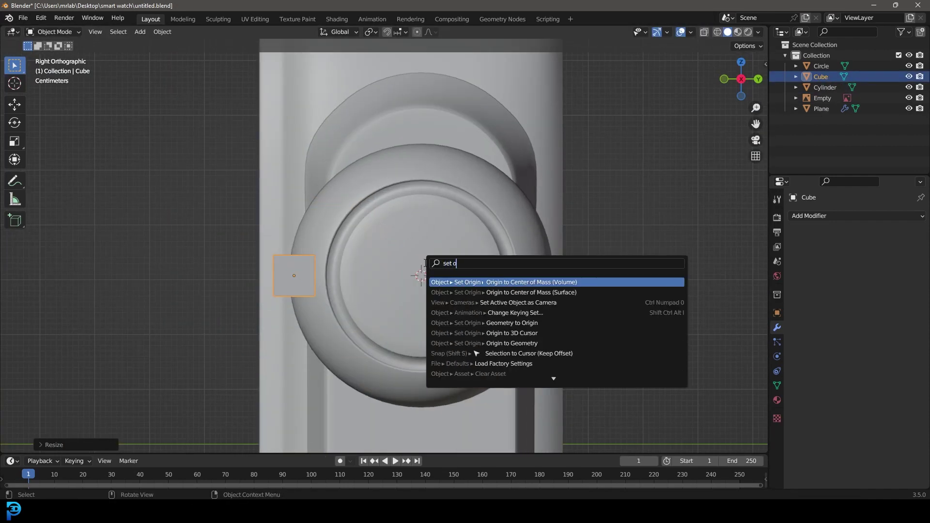
{"action": "type", "text": "ay"}
{"action": "key", "text": "Return"}
- Add an empty as the array's offset object, apply its rotation, and turn off constant offset
{"action": "key", "text": "shift+a"}
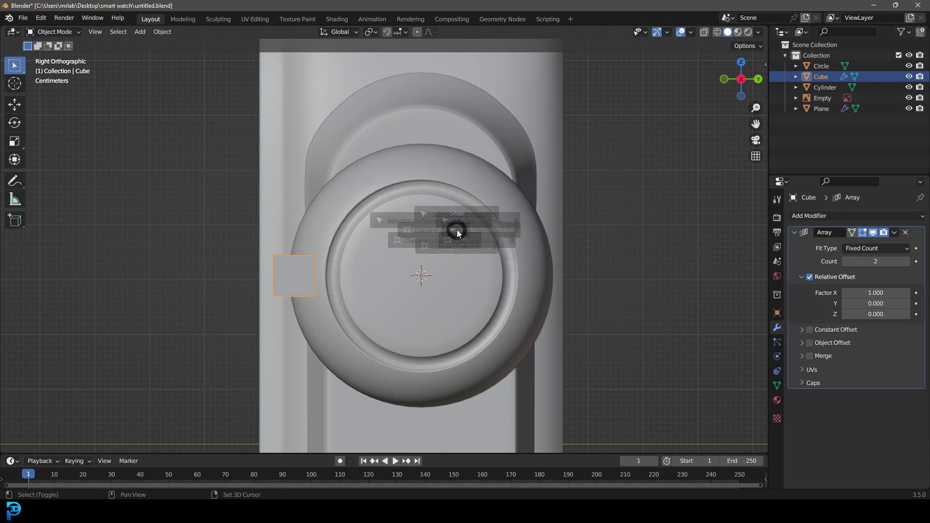
{"action": "mouse_move", "coordinate": [412, 332]}
{"action": "left_click", "coordinate": [508, 378]}
{"action": "scroll", "coordinate": [509, 378], "scroll_direction": "down", "scroll_amount": 2}
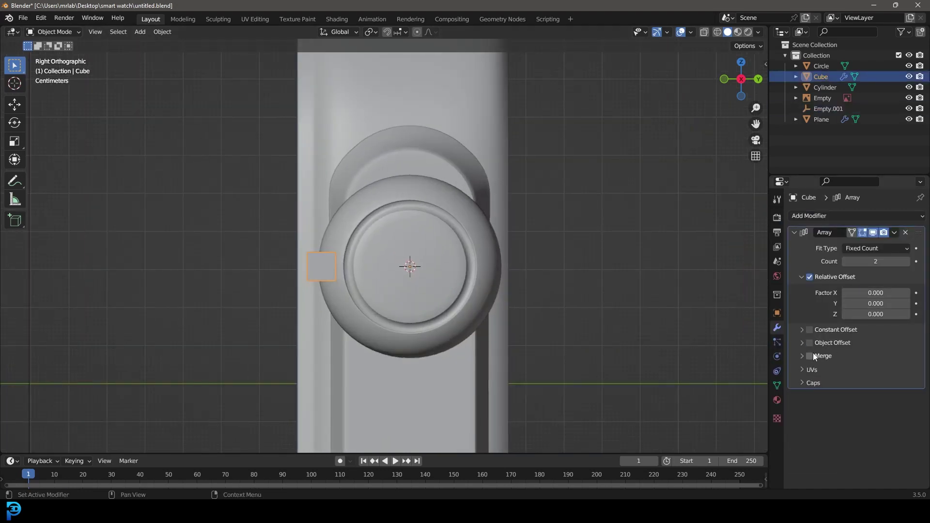
{"action": "left_click", "coordinate": [871, 359]}
{"action": "left_click", "coordinate": [833, 390]}
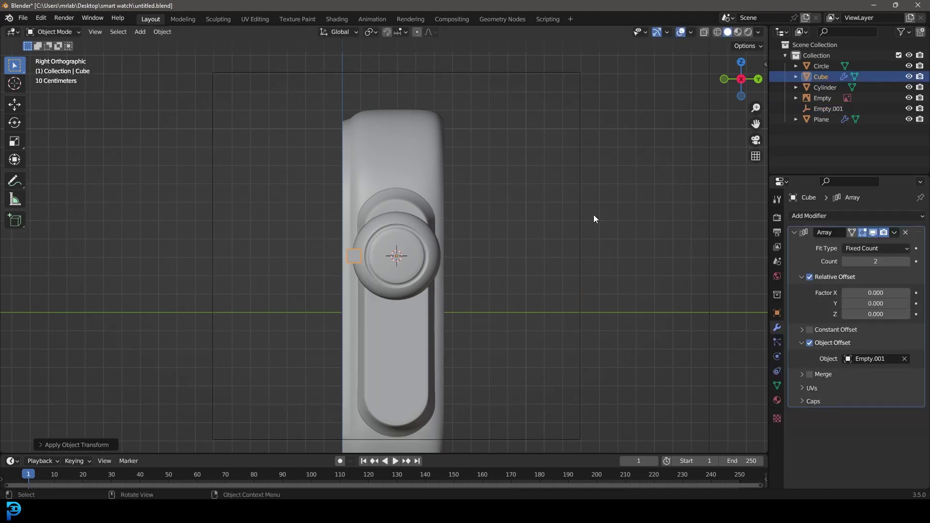
{"action": "key", "text": "ctrl+a"}
{"action": "left_click", "coordinate": [582, 220]}
{"action": "left_click", "coordinate": [354, 255]}
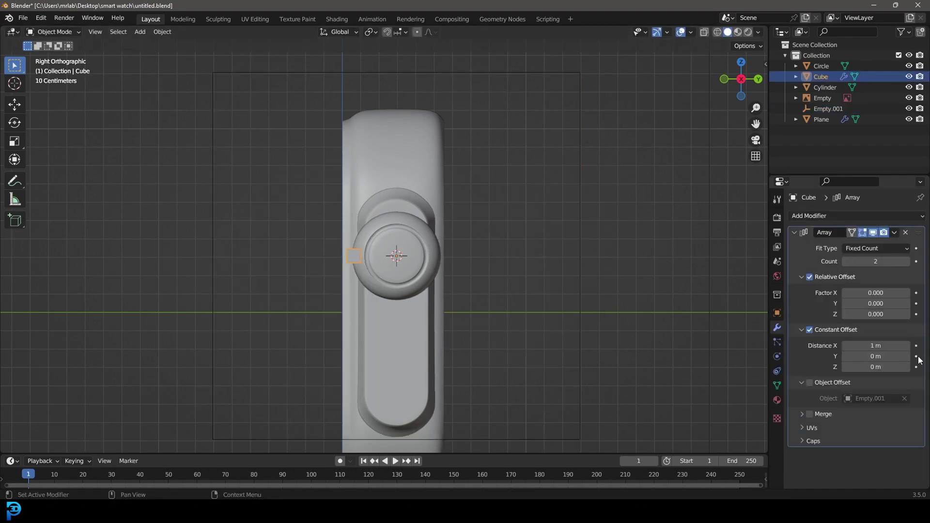
{"action": "left_click", "coordinate": [809, 330]}
{"action": "left_click", "coordinate": [801, 329]}
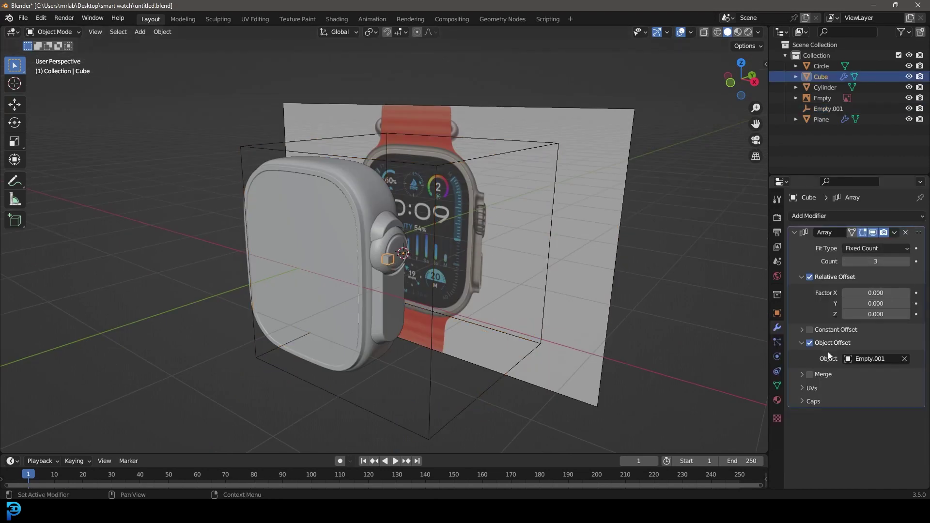
{"action": "left_click", "coordinate": [869, 359]}
{"action": "left_click", "coordinate": [814, 407]}
- From the right view, rotate the empty around X and check its transform values in the sidebar
{"action": "middle_click_drag", "start_coordinate": [434, 284], "coordinate": [498, 285]}
{"action": "key", "text": "s"}
{"action": "key", "text": "Escape"}
{"action": "key", "text": "KP_3"}
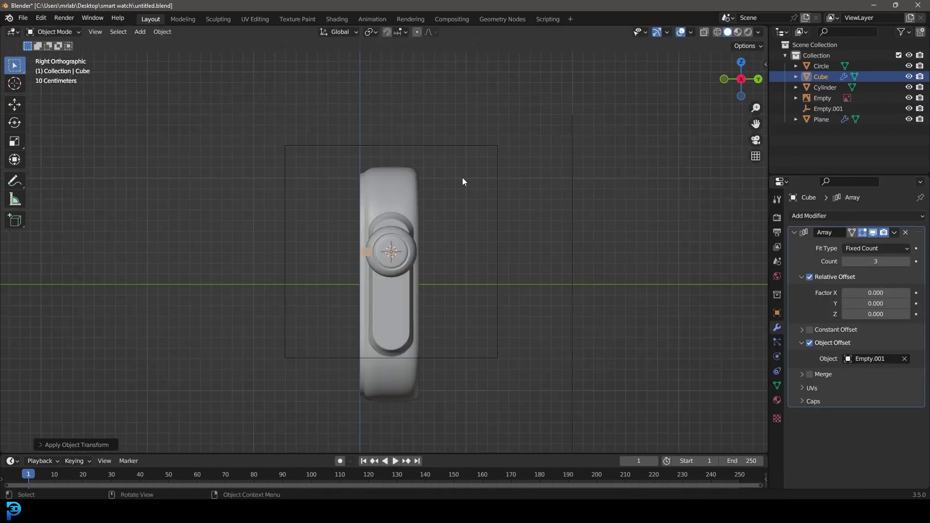
{"action": "left_click", "coordinate": [462, 177]}
{"action": "key", "text": "r"}
{"action": "left_click", "coordinate": [587, 240]}
{"action": "scroll", "coordinate": [587, 240], "scroll_direction": "up", "scroll_amount": 5}
{"action": "key", "text": "n"}
{"action": "left_click", "coordinate": [761, 87]}
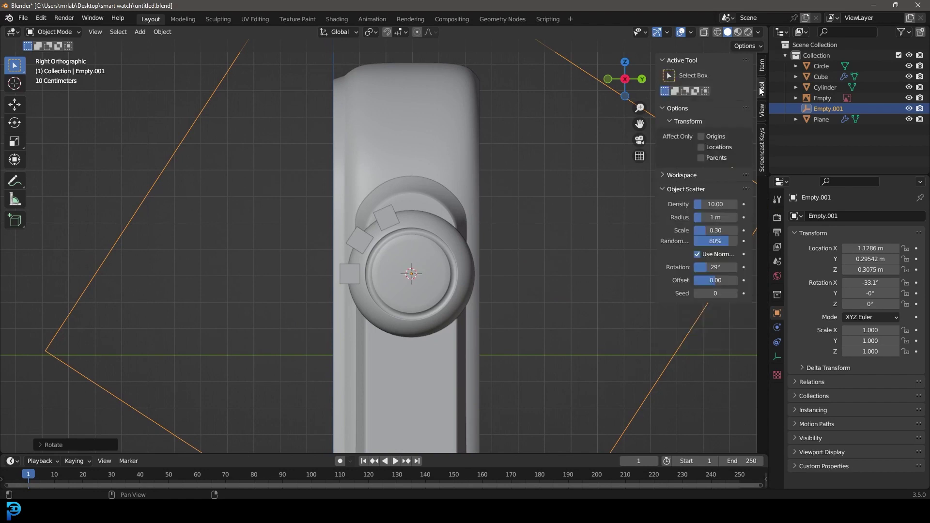
{"action": "left_click", "coordinate": [761, 148]}
{"action": "left_click", "coordinate": [761, 110]}
{"action": "left_click", "coordinate": [762, 65]}
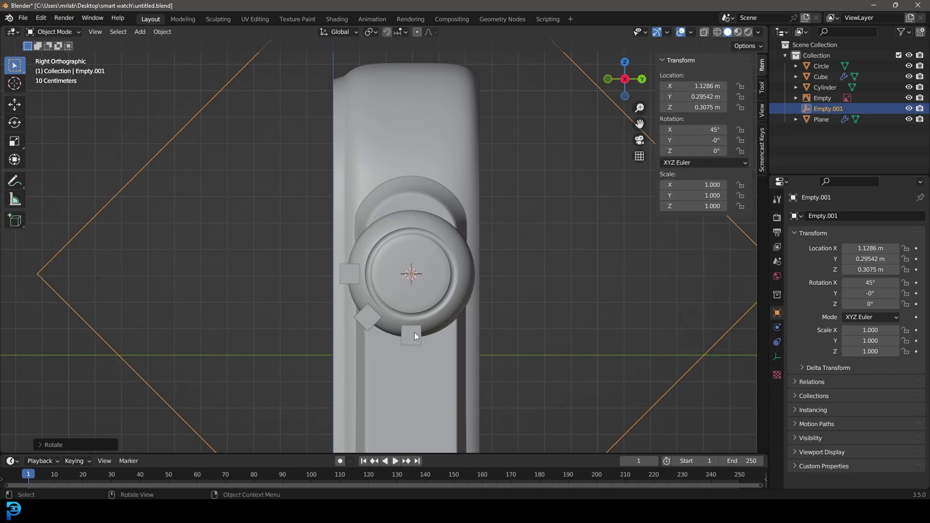
- Set the array to 16 copies and rotate the empty 22.5° around X
{"action": "left_click", "coordinate": [415, 337]}
{"action": "key", "text": "Escape"}
{"action": "left_click", "coordinate": [721, 336]}
{"action": "key", "text": "r"}
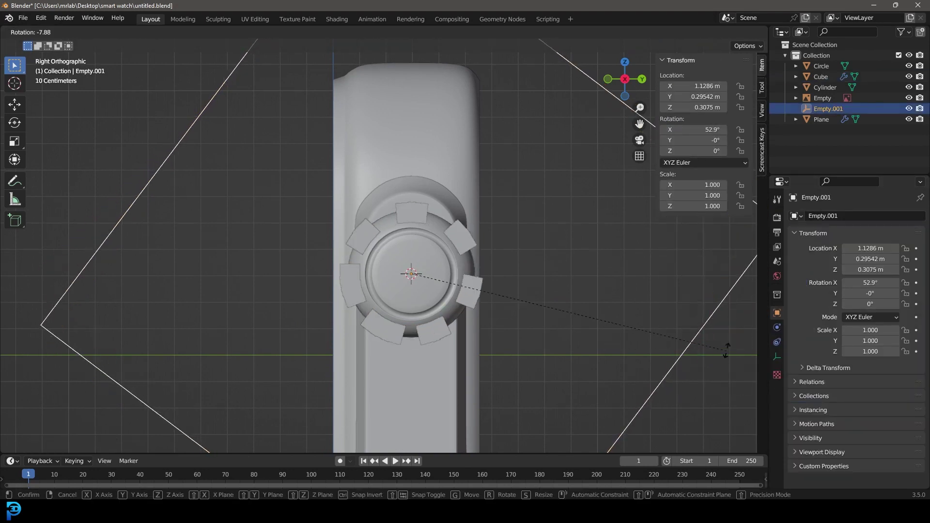
{"action": "left_click", "coordinate": [587, 438]}
- Scale the tooth vertically in Edit Mode and push its face outward
{"action": "left_click", "coordinate": [460, 337]}
{"action": "key", "text": "Tab"}
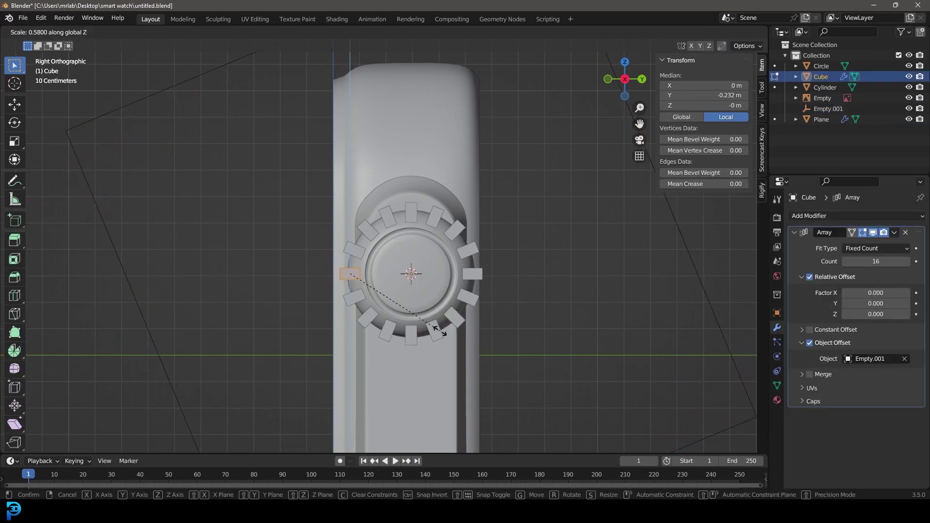
{"action": "left_click", "coordinate": [440, 330]}
{"action": "scroll", "coordinate": [440, 331], "scroll_direction": "up", "scroll_amount": 3}
{"action": "middle_click_drag", "start_coordinate": [440, 331], "coordinate": [482, 306]}
{"action": "key", "text": "g"}
{"action": "left_click", "coordinate": [482, 305]}
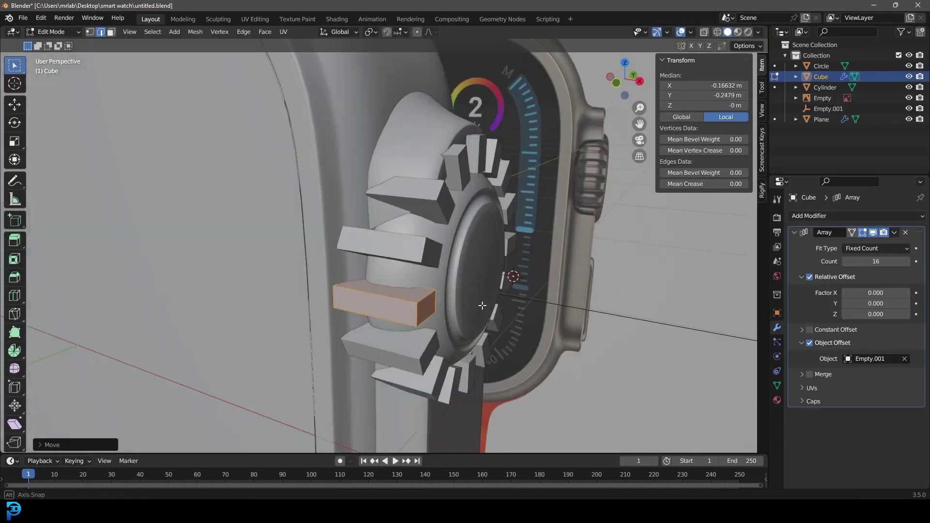
- Box-select the tooth cutter's outer edges in wireframe view and bevel them
{"action": "key", "text": "KP_3"}
{"action": "key", "text": "z"}
{"action": "left_click", "coordinate": [357, 274]}
{"action": "left_click", "coordinate": [305, 260]}
{"action": "scroll", "coordinate": [417, 329], "scroll_direction": "up", "scroll_amount": 3}
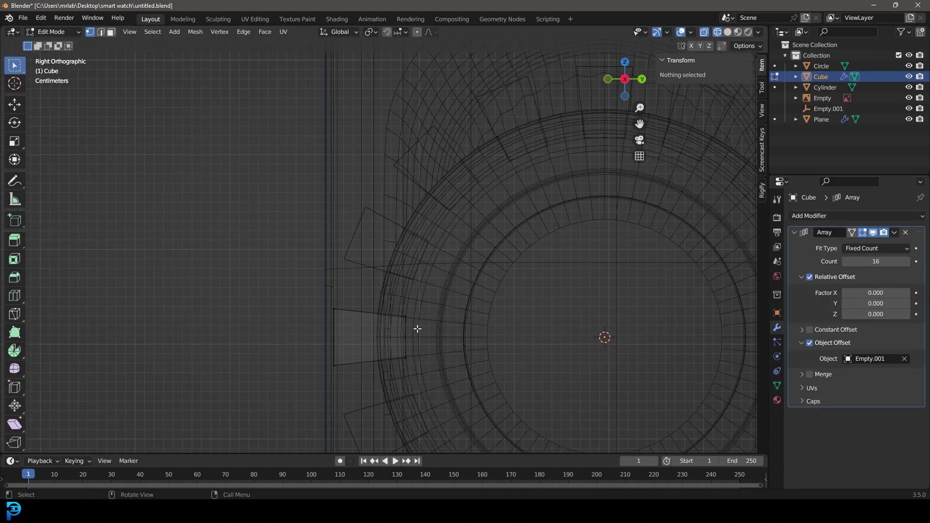
{"action": "key", "text": "shift+z"}
{"action": "middle_click_drag", "start_coordinate": [417, 329], "coordinate": [500, 358]}
{"action": "key", "text": "ctrl+z"}
{"action": "left_click", "coordinate": [514, 370]}
- Return to object mode and save the file
{"action": "key", "text": "Tab"}
{"action": "key", "text": "KP_3"}
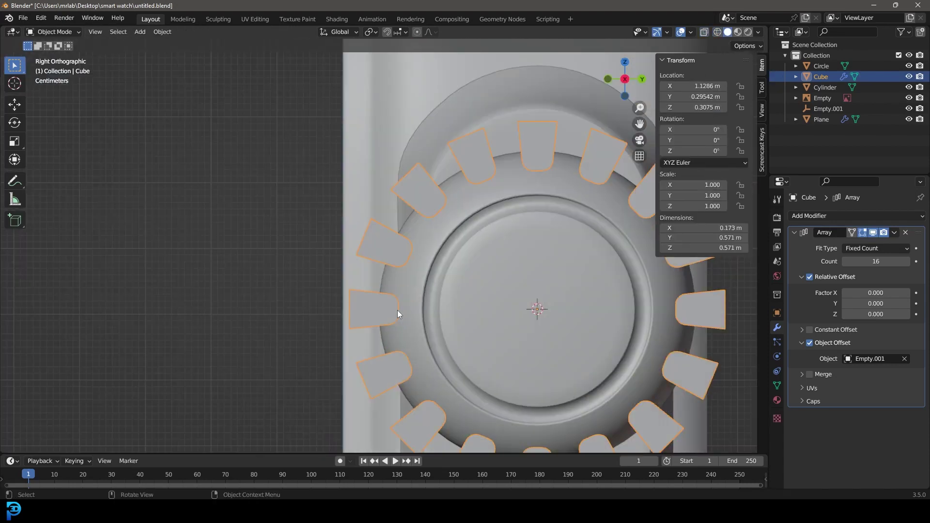
{"action": "key", "text": "Tab"}
{"action": "scroll", "coordinate": [397, 310], "scroll_direction": "down", "scroll_amount": 3}
{"action": "key", "text": "Tab"}
{"action": "key", "text": "ctrl+s"}
- Give the crown cylinder a Boolean Difference modifier using the Cube, then hide the cutter
{"action": "left_click", "coordinate": [824, 87]}
{"action": "left_click", "coordinate": [857, 215]}
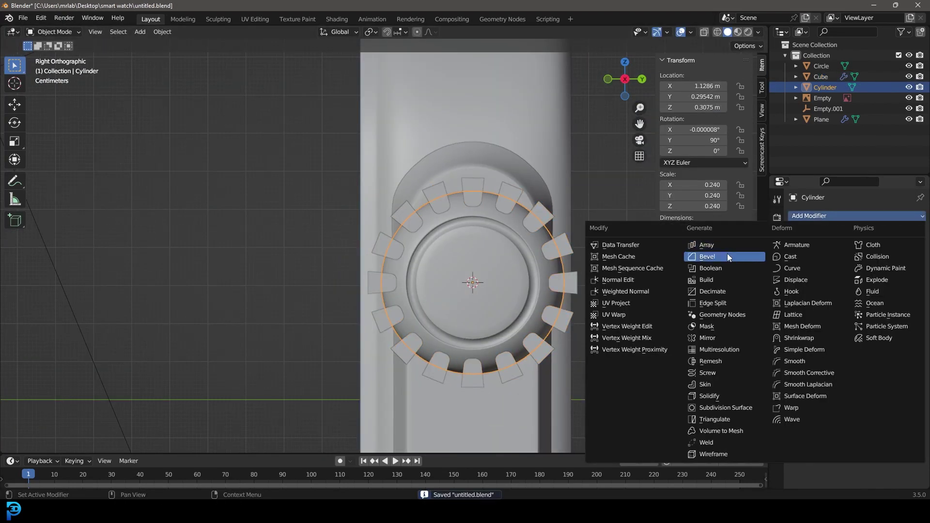
{"action": "left_click", "coordinate": [712, 242]}
{"action": "left_click", "coordinate": [905, 232]}
{"action": "left_click", "coordinate": [857, 216]}
{"action": "left_click", "coordinate": [712, 264]}
{"action": "middle_click_drag", "start_coordinate": [562, 203], "coordinate": [630, 252]}
{"action": "left_click", "coordinate": [909, 77]}
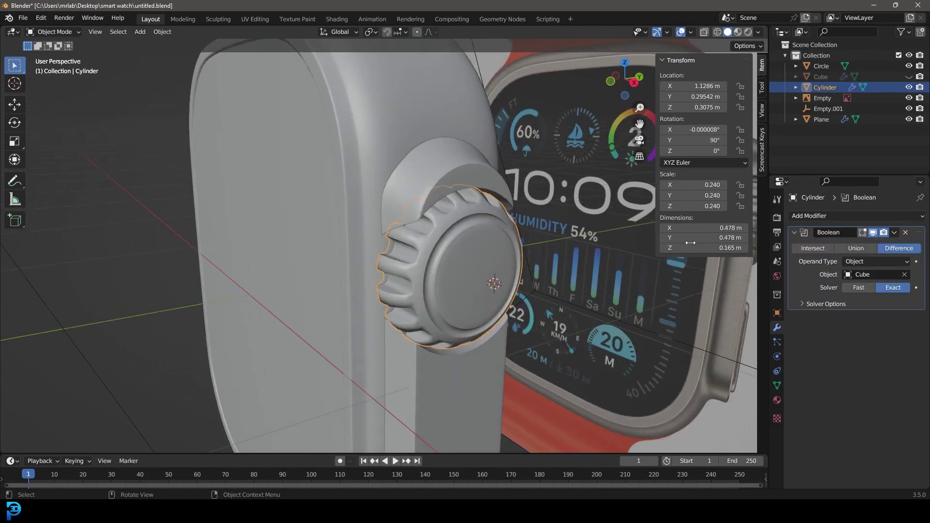
{"action": "middle_click_drag", "start_coordinate": [489, 288], "coordinate": [399, 234]}
{"action": "scroll", "coordinate": [377, 255], "scroll_direction": "up", "scroll_amount": 2}
{"action": "scroll", "coordinate": [360, 231], "scroll_direction": "down", "scroll_amount": 4}
- Add a Boolean to the watch body with the crown Cylinder as cutter, then remove that cutter
{"action": "left_click", "coordinate": [360, 230]}
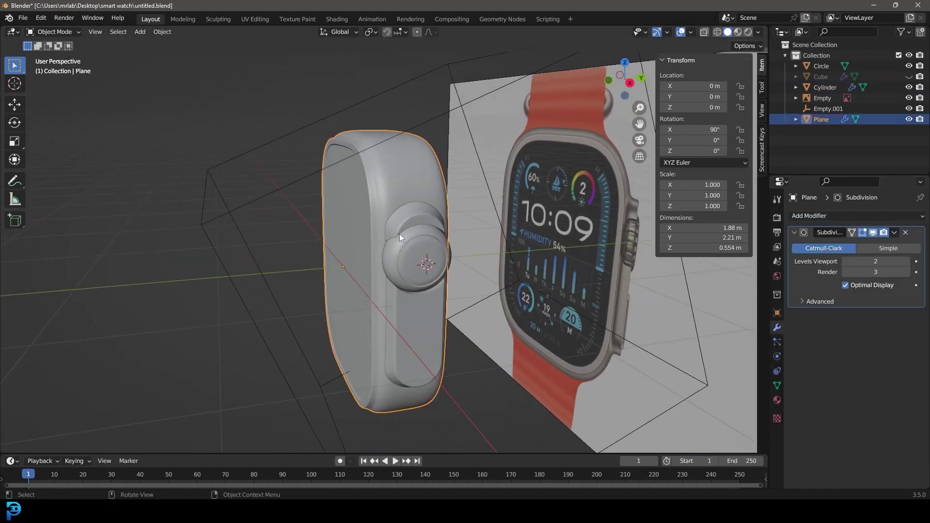
{"action": "scroll", "coordinate": [399, 233], "scroll_direction": "up", "scroll_amount": 3}
{"action": "left_click", "coordinate": [850, 215]}
{"action": "left_click", "coordinate": [697, 261]}
{"action": "left_click", "coordinate": [877, 274]}
{"action": "left_click", "coordinate": [832, 241]}
{"action": "scroll", "coordinate": [446, 236], "scroll_direction": "up", "scroll_amount": 3}
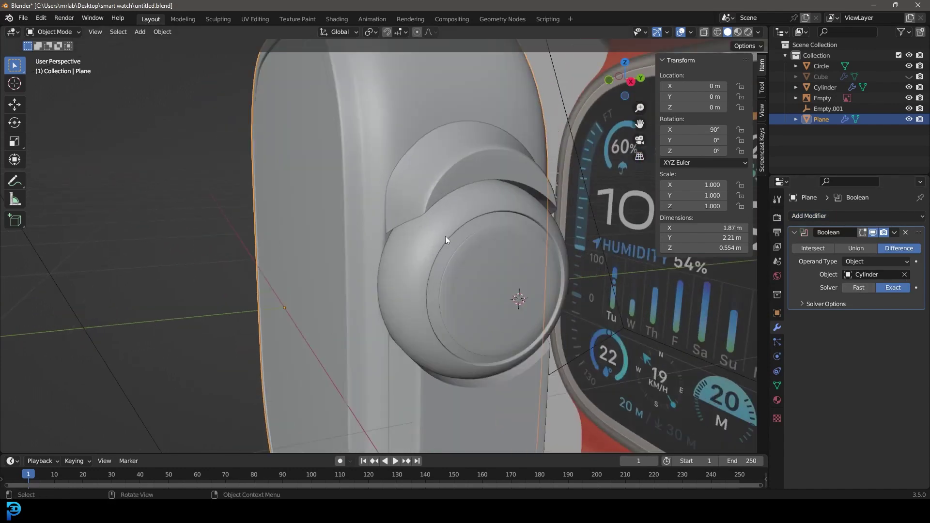
{"action": "left_click", "coordinate": [445, 237]}
{"action": "scroll", "coordinate": [469, 268], "scroll_direction": "down", "scroll_amount": 2}
{"action": "scroll", "coordinate": [466, 266], "scroll_direction": "up", "scroll_amount": 4}
{"action": "key", "text": "h"}
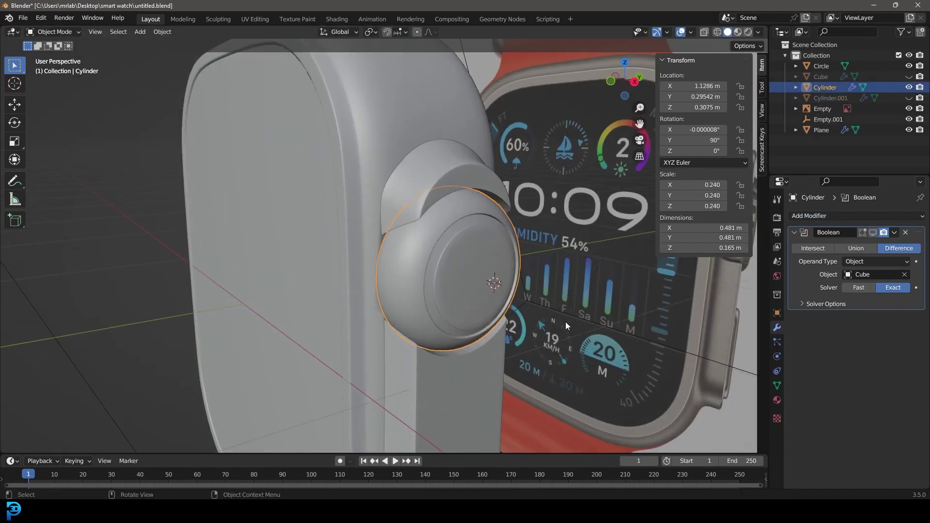
{"action": "key", "text": "Delete"}
- Unhide all objects, delete the tooth cutter Cube, and save the file
{"action": "key", "text": "alt+h"}
{"action": "middle_click_drag", "start_coordinate": [527, 245], "coordinate": [429, 251]}
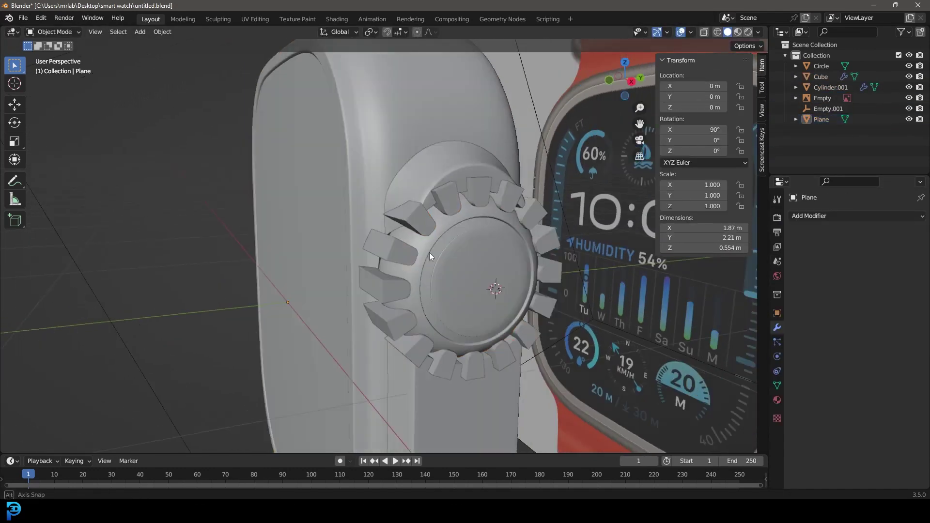
{"action": "left_click", "coordinate": [489, 281]}
{"action": "key", "text": "Delete"}
{"action": "middle_click_drag", "start_coordinate": [489, 282], "coordinate": [443, 246]}
{"action": "left_click", "coordinate": [508, 270]}
{"action": "scroll", "coordinate": [507, 270], "scroll_direction": "down", "scroll_amount": 4}
{"action": "scroll", "coordinate": [449, 289], "scroll_direction": "up", "scroll_amount": 2}
{"action": "key", "text": "ctrl+s"}
- Inspect the watch body's mesh in Edit Mode, then return to object mode
{"action": "middle_click_drag", "start_coordinate": [449, 289], "coordinate": [275, 283]}
{"action": "left_click", "coordinate": [484, 310]}
{"action": "key", "text": "Tab"}
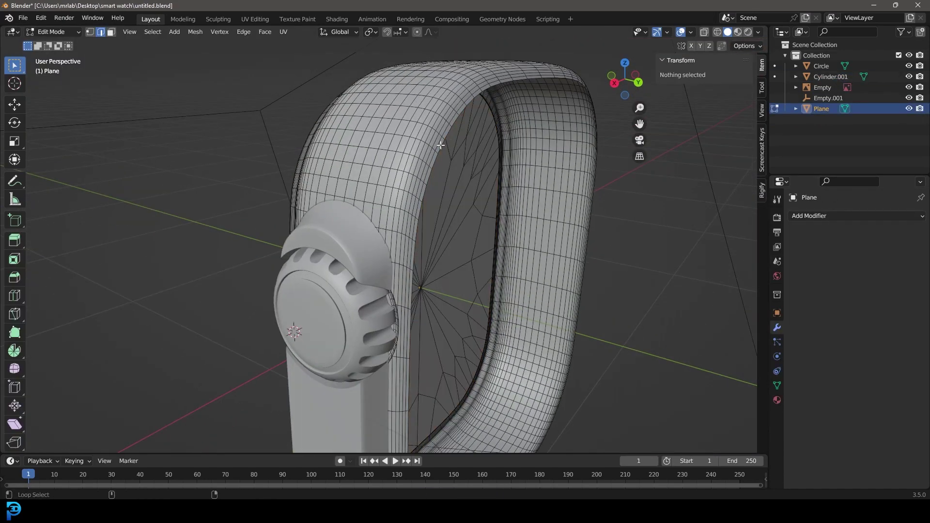
{"action": "middle_click_drag", "start_coordinate": [484, 310], "coordinate": [405, 253]}
{"action": "key", "text": "Tab"}
{"action": "scroll", "coordinate": [486, 271], "scroll_direction": "down", "scroll_amount": 3}
{"action": "scroll", "coordinate": [457, 285], "scroll_direction": "up", "scroll_amount": 4}
{"action": "scroll", "coordinate": [405, 254], "scroll_direction": "up", "scroll_amount": 2}
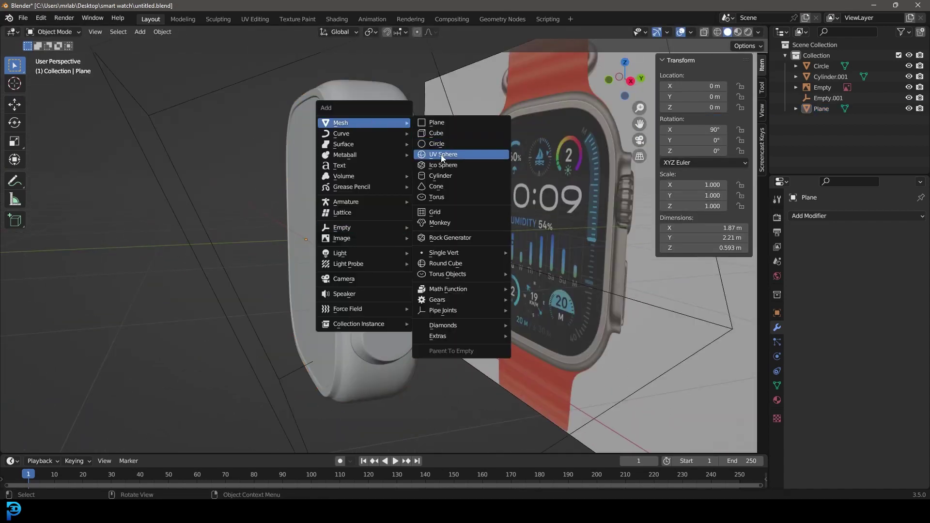
- Add a cylinder for the side button and shrink it to button size
{"action": "left_click", "coordinate": [441, 175]}
{"action": "key", "text": "s"}
{"action": "left_click", "coordinate": [440, 315]}
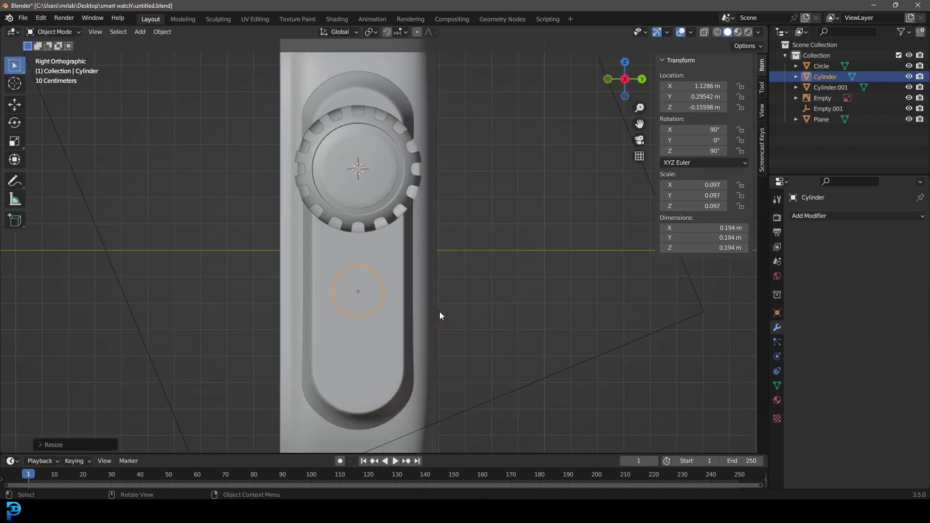
{"action": "key", "text": "Tab"}
{"action": "key", "text": "alt+z"}
{"action": "scroll", "coordinate": [402, 339], "scroll_direction": "up", "scroll_amount": 5}
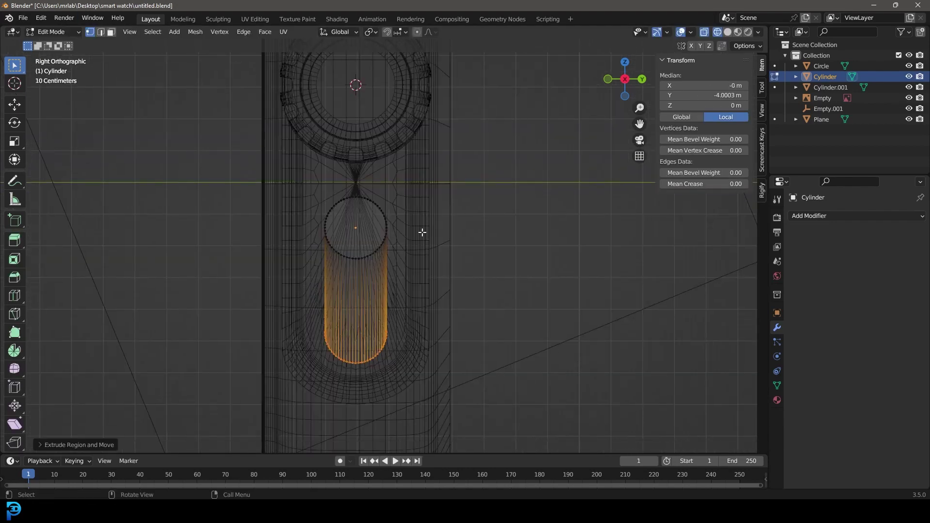
- Shape the cylinder into a capsule, slide it along X below the crown, and apply the housing Boolean
{"action": "key", "text": "Tab"}
{"action": "key", "text": "alt+z"}
{"action": "middle_click_drag", "start_coordinate": [411, 249], "coordinate": [484, 267]}
{"action": "key", "text": "g"}
{"action": "key", "text": "x"}
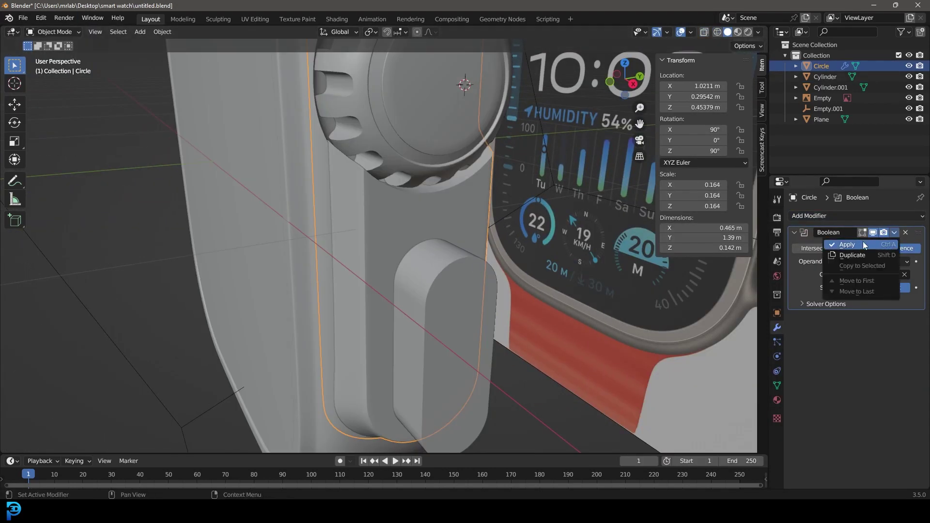
{"action": "left_click", "coordinate": [847, 245]}
{"action": "key", "text": "x"}
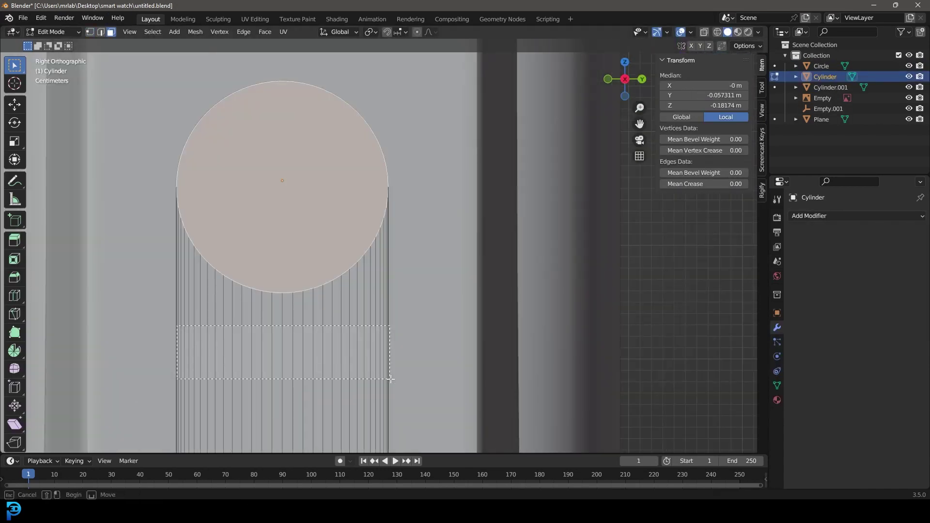
{"action": "key", "text": "alt+a"}
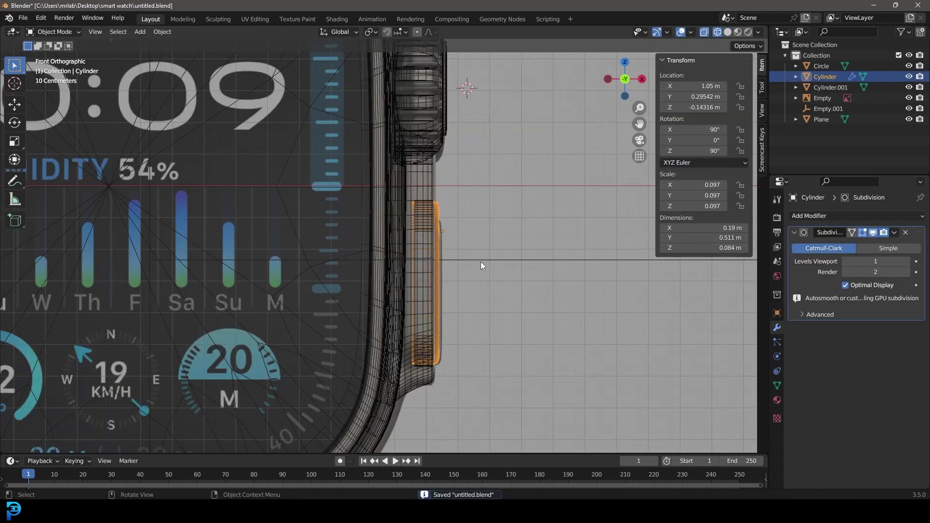
- Sink the band of faces around the button into the case using proportional editing along Z
{"action": "scroll", "coordinate": [480, 261], "scroll_direction": "up", "scroll_amount": 2}
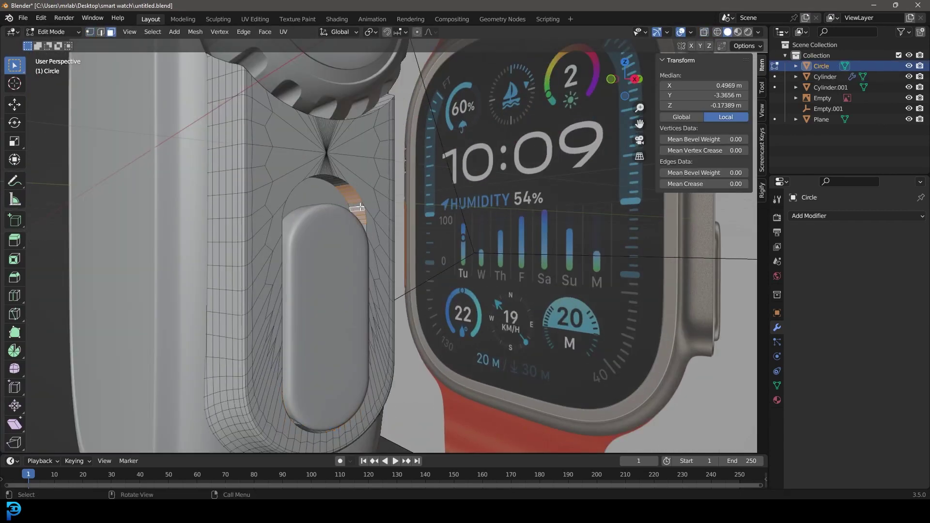
{"action": "scroll", "coordinate": [359, 207], "scroll_direction": "up", "scroll_amount": 5}
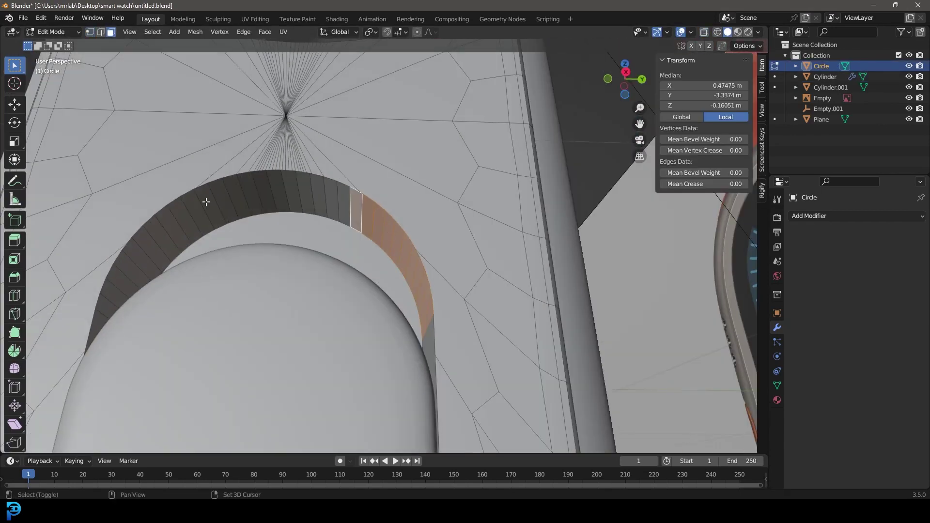
{"action": "left_click_drag", "start_coordinate": [271, 196], "coordinate": [160, 252]}
{"action": "key", "text": "Escape"}
{"action": "middle_click_drag", "start_coordinate": [160, 252], "coordinate": [384, 279]}
{"action": "key", "text": "o"}
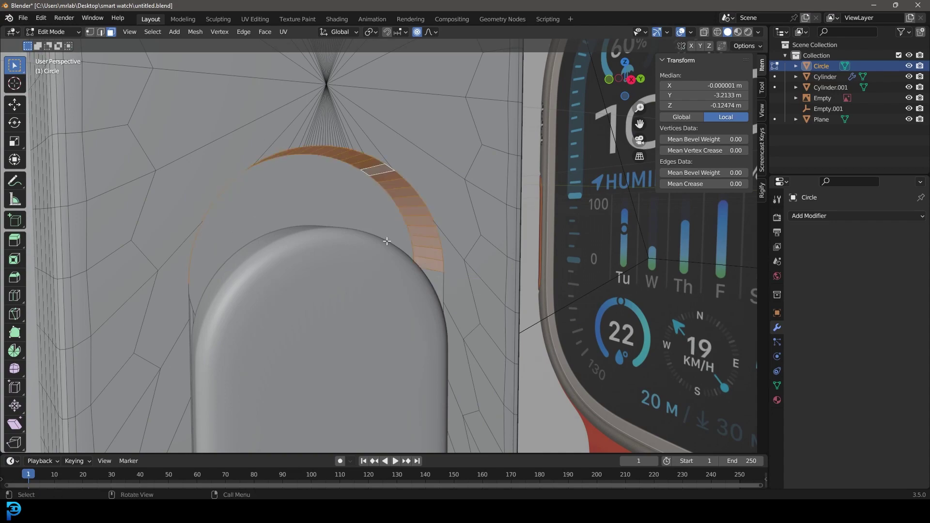
{"action": "key", "text": "g"}
{"action": "key", "text": "z"}
{"action": "key", "text": "Tab"}
{"action": "scroll", "coordinate": [380, 295], "scroll_direction": "down", "scroll_amount": 5}
- Delete the leftover Empty.001 and save the file
{"action": "key", "text": "KP_1"}
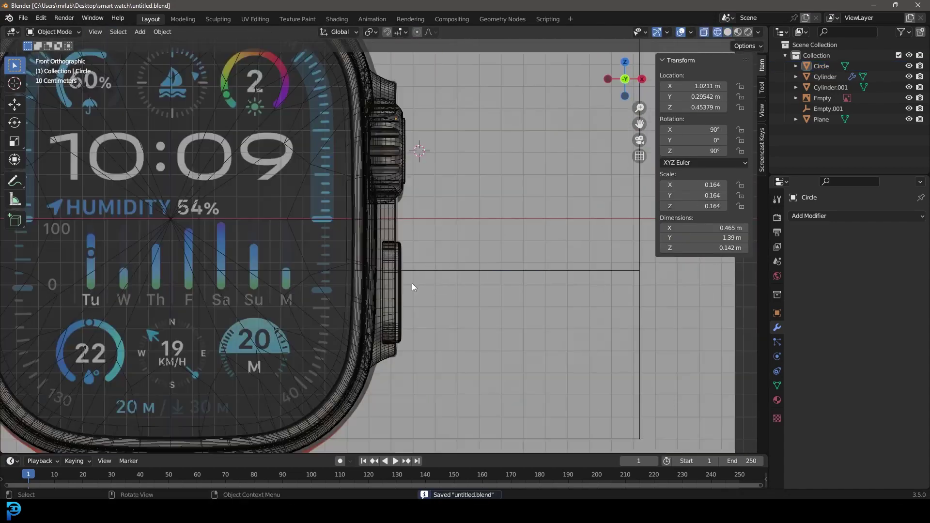
{"action": "scroll", "coordinate": [498, 253], "scroll_direction": "up", "scroll_amount": 5}
{"action": "key", "text": "ctrl+s"}
{"action": "key", "text": "alt+z"}
{"action": "scroll", "coordinate": [404, 250], "scroll_direction": "down", "scroll_amount": 5}
{"action": "middle_click_drag", "start_coordinate": [404, 250], "coordinate": [425, 246]}
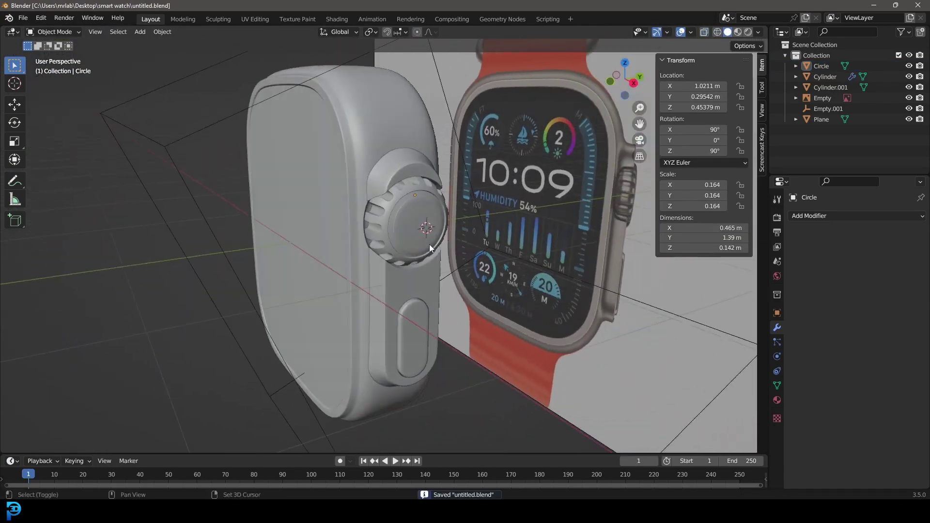
{"action": "left_click", "coordinate": [281, 208]}
{"action": "key", "text": "Delete"}
{"action": "key", "text": "ctrl+s"}
{"action": "scroll", "coordinate": [401, 231], "scroll_direction": "up", "scroll_amount": 2}
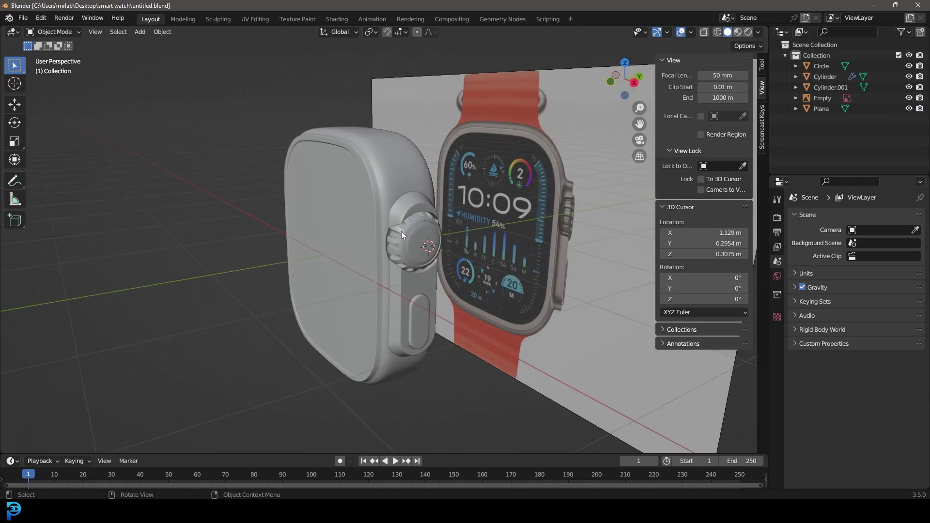
- Frame the watch from the front and reset the 3D cursor to the world origin
{"action": "middle_click_drag", "start_coordinate": [401, 231], "coordinate": [405, 166]}
{"action": "left_click", "coordinate": [405, 166]}
{"action": "key", "text": "KP_1"}
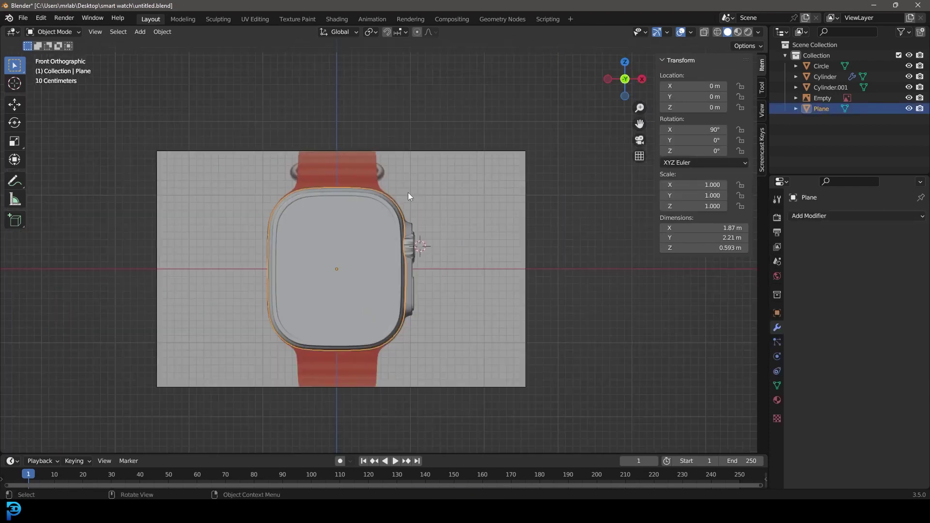
{"action": "scroll", "coordinate": [407, 192], "scroll_direction": "up", "scroll_amount": 3}
{"action": "key", "text": "shift+a"}
{"action": "key", "text": "shift+s"}
{"action": "left_click", "coordinate": [343, 264]}
{"action": "scroll", "coordinate": [343, 263], "scroll_direction": "down", "scroll_amount": 3}
- Add an area light above the watch and move it into a new 'lights' collection
{"action": "key", "text": "shift+a"}
{"action": "left_click", "coordinate": [419, 387]}
{"action": "key", "text": "g"}
{"action": "key", "text": "z"}
{"action": "left_click", "coordinate": [405, 269]}
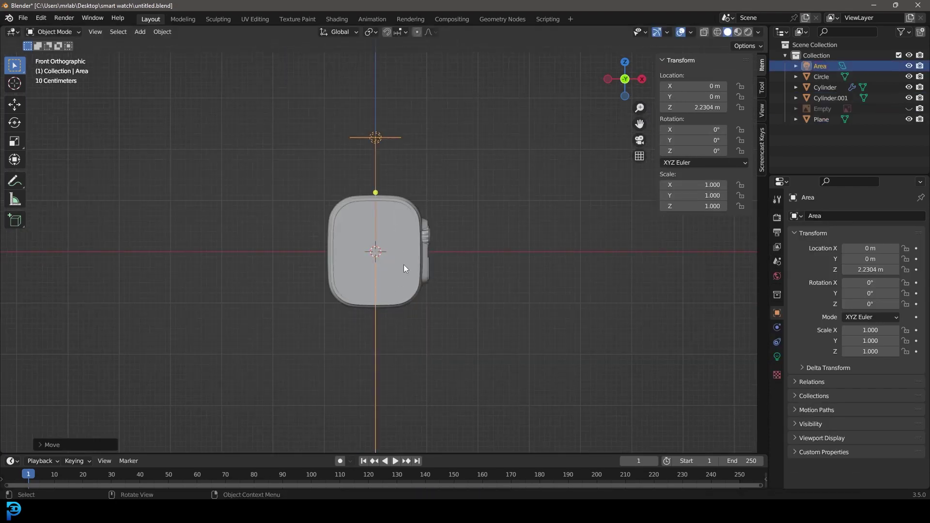
{"action": "key", "text": "Return"}
{"action": "key", "text": "shift+a"}
{"action": "left_click", "coordinate": [364, 284]}
- Add a camera aligned to the front view and pull it back from the watch
{"action": "key", "text": "r"}
{"action": "key", "text": "x"}
{"action": "key", "text": "9"}
{"action": "key", "text": "0"}
{"action": "key", "text": "Return"}
{"action": "key", "text": "KP_3"}
{"action": "key", "text": "g"}
{"action": "key", "text": "y"}
- Rotate the camera around Z and shift it until the watch is centred in frame
{"action": "key", "text": "KP_0"}
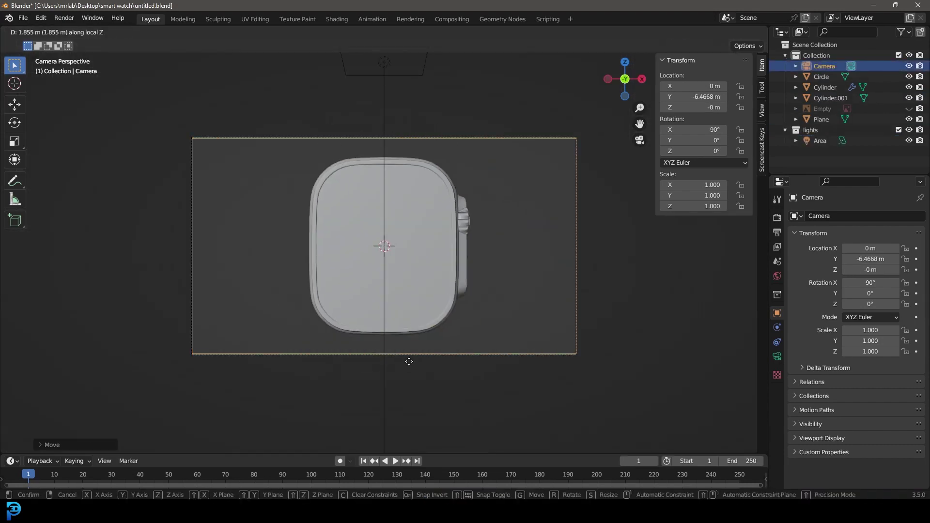
{"action": "key", "text": "r"}
{"action": "key", "text": "z"}
{"action": "left_click", "coordinate": [566, 300]}
{"action": "key", "text": "g"}
{"action": "left_click", "coordinate": [462, 311]}
{"action": "key", "text": "r"}
{"action": "key", "text": "z"}
{"action": "left_click", "coordinate": [461, 312]}
{"action": "key", "text": "g"}
{"action": "key", "text": "z"}
{"action": "key", "text": "z"}
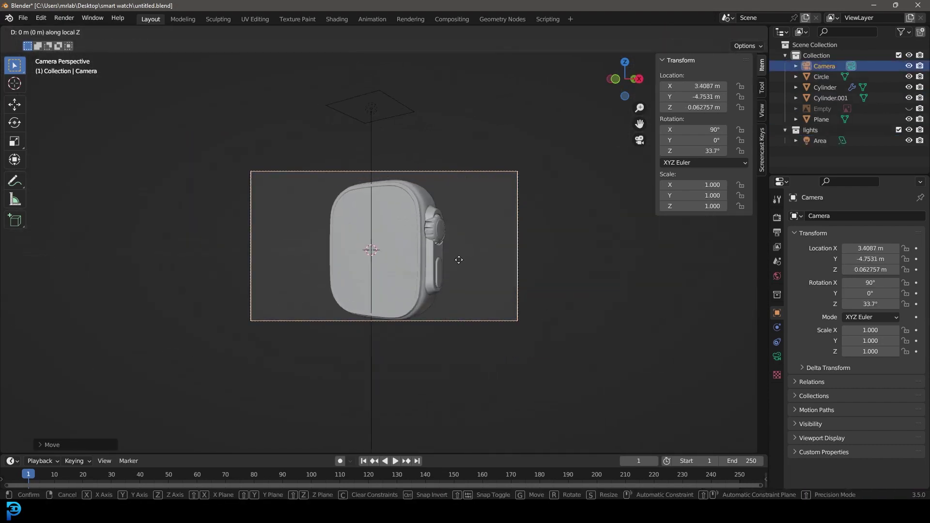
{"action": "left_click", "coordinate": [470, 192]}
- Switch the render engine to Cycles and preview the scene rendered
{"action": "left_click", "coordinate": [363, 60]}
{"action": "left_click", "coordinate": [748, 31]}
{"action": "left_click", "coordinate": [777, 217]}
{"action": "left_click", "coordinate": [872, 214]}
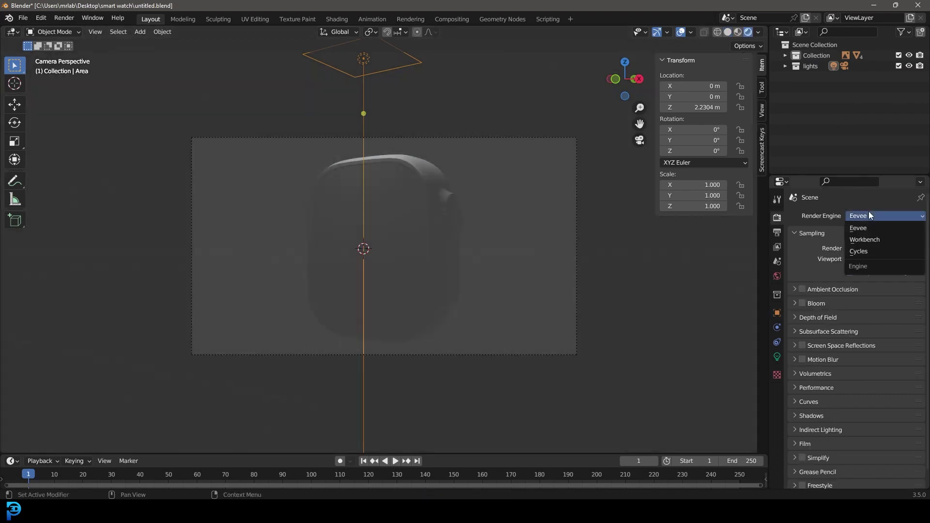
{"action": "left_click", "coordinate": [851, 252]}
- Set the area light to 2 m size and 220 W power, and stretch it along X
{"action": "left_click", "coordinate": [777, 357]}
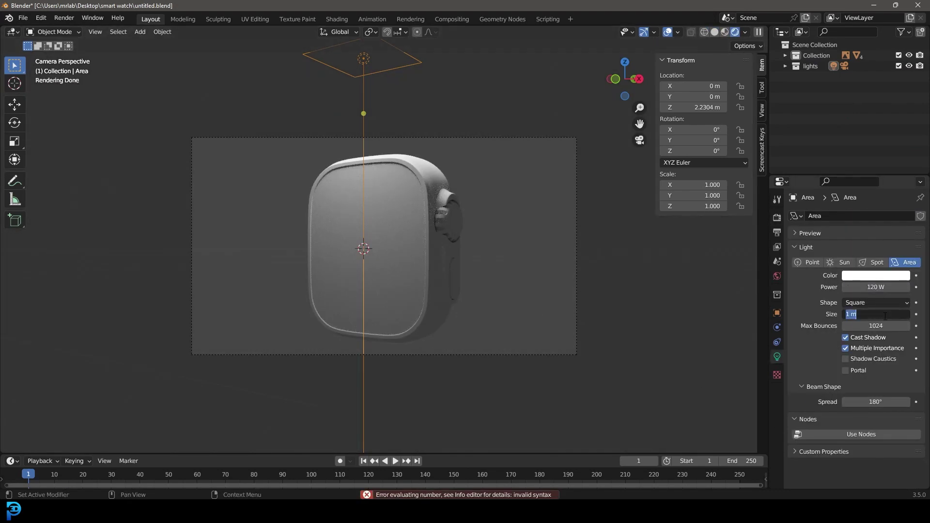
{"action": "type", "text": "2"}
{"action": "key", "text": "Return"}
{"action": "left_click", "coordinate": [876, 287]}
{"action": "type", "text": "220"}
{"action": "key", "text": "Return"}
{"action": "key", "text": "KP_1"}
{"action": "key", "text": "s"}
{"action": "key", "text": "x"}
- Duplicate the area light twice, angling the copies toward the watch from both sides, and save
{"action": "key", "text": "shift+d"}
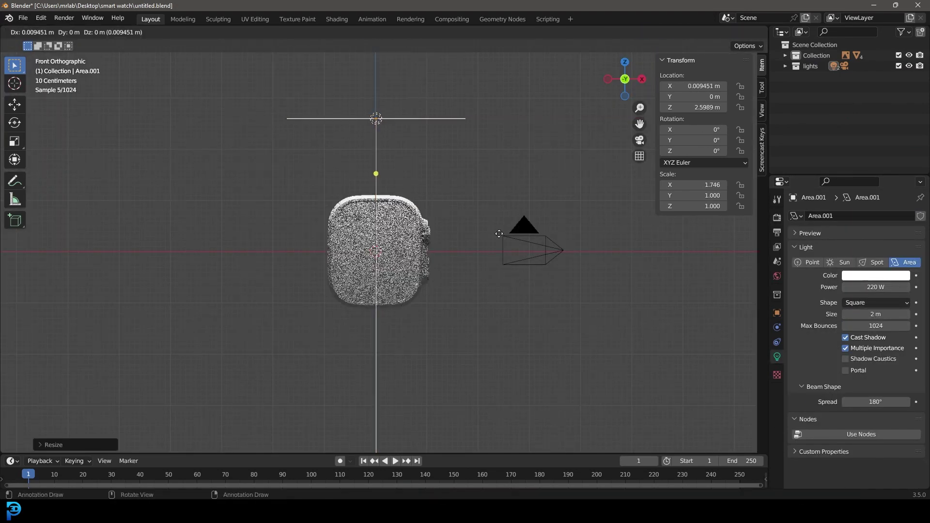
{"action": "left_click", "coordinate": [498, 234]}
{"action": "key", "text": "KP_3"}
{"action": "key", "text": "r"}
{"action": "left_click", "coordinate": [429, 100]}
{"action": "key", "text": "KP_7"}
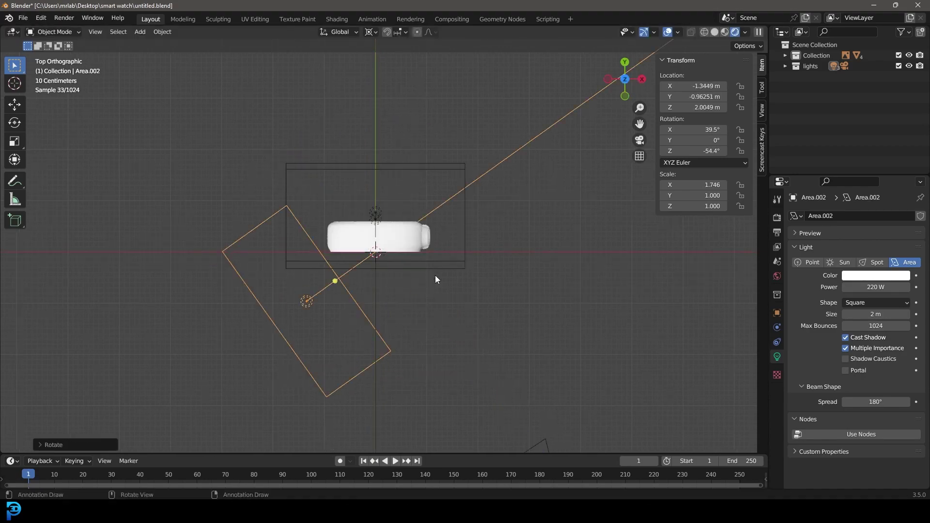
{"action": "key", "text": "KP_0"}
{"action": "key", "text": "ctrl+s"}
{"action": "key", "text": "Home"}
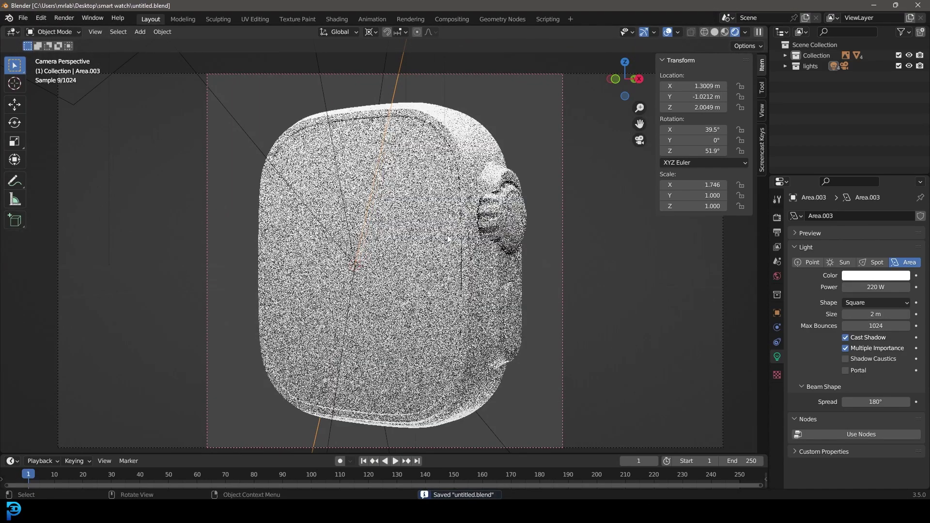
- Switch to solid shading and link the Case material onto the crown
{"action": "key", "text": "z"}
{"action": "left_click", "coordinate": [450, 162]}
{"action": "left_click", "coordinate": [450, 162]}
{"action": "double_click", "coordinate": [831, 260]}
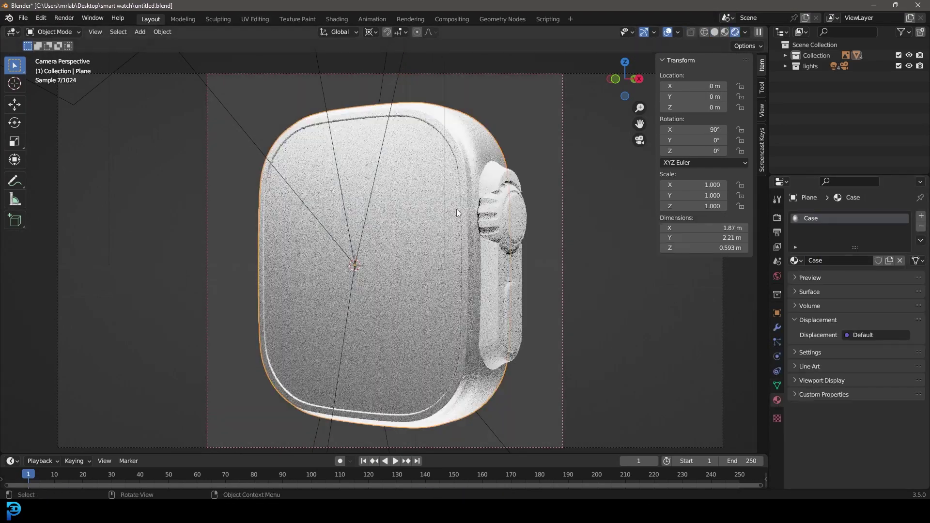
{"action": "left_click", "coordinate": [807, 294]}
{"action": "left_click", "coordinate": [881, 351]}
{"action": "left_click", "coordinate": [504, 218], "text": "shift"}
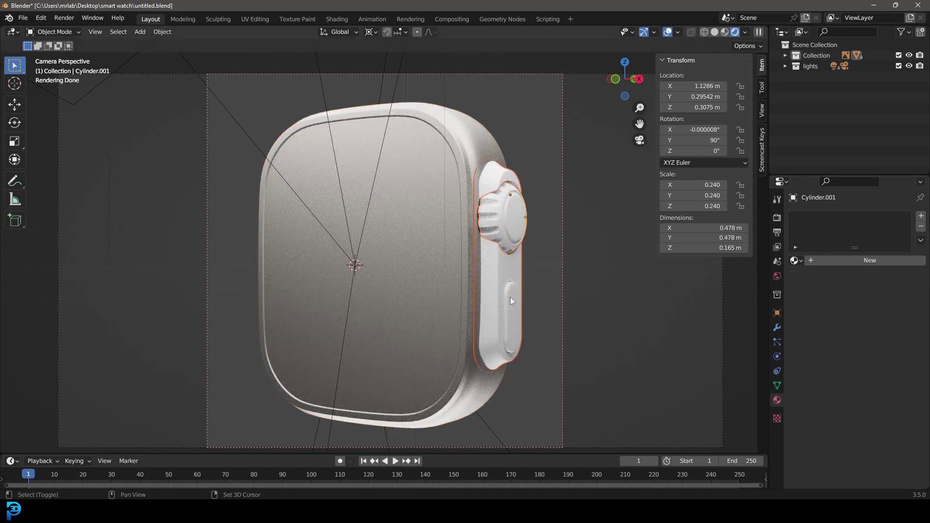
{"action": "key", "text": "ctrl+l"}
{"action": "left_click", "coordinate": [436, 165]}
- Create a 'screen' material whose base colour uses the apple 2.jpeg image texture
{"action": "left_click", "coordinate": [920, 216]}
{"action": "left_click", "coordinate": [795, 277]}
{"action": "left_click", "coordinate": [823, 310]}
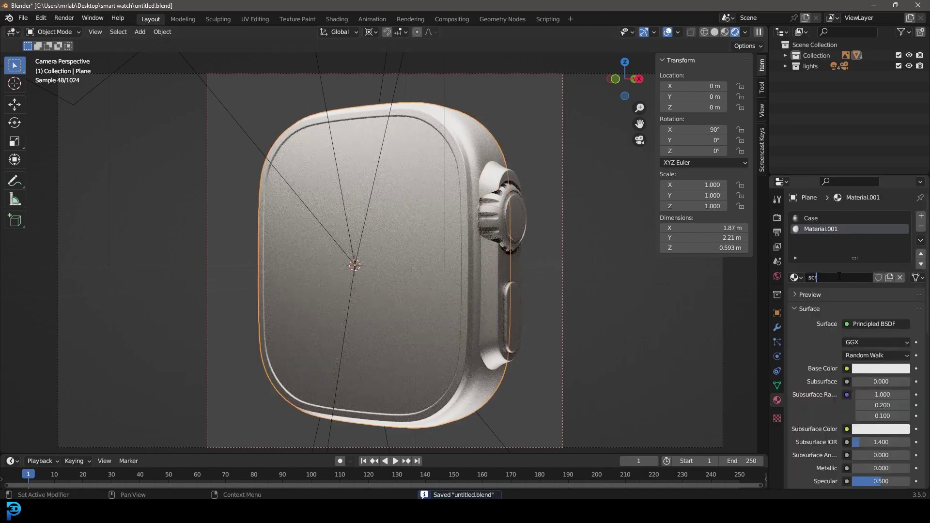
{"action": "left_click", "coordinate": [846, 368]}
{"action": "left_click", "coordinate": [605, 276]}
{"action": "left_click", "coordinate": [798, 381]}
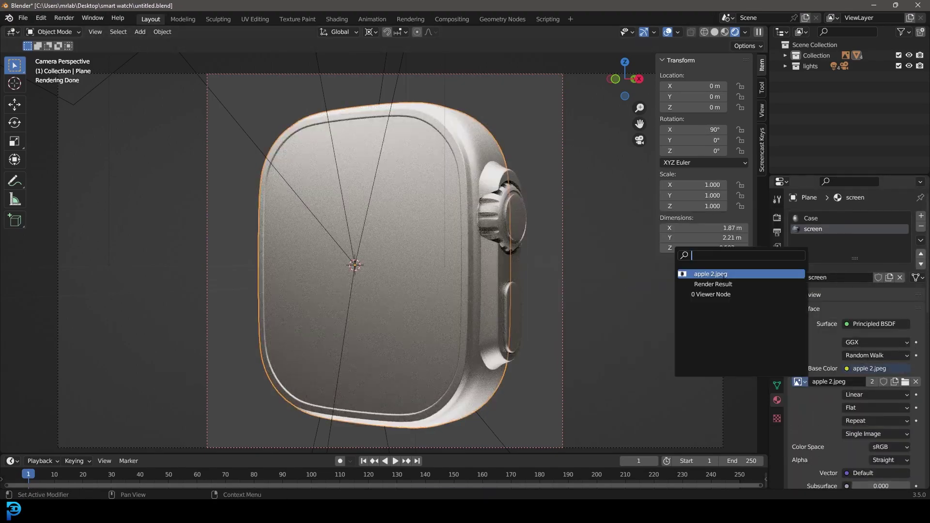
- Project the screen's UVs from view, then scale and move them to fit the watch-face image
{"action": "left_click", "coordinate": [256, 19]}
{"action": "key", "text": "u"}
{"action": "left_click", "coordinate": [531, 334]}
{"action": "scroll", "coordinate": [251, 228], "scroll_direction": "up", "scroll_amount": 6}
{"action": "scroll", "coordinate": [250, 228], "scroll_direction": "down", "scroll_amount": 4}
{"action": "key", "text": "s"}
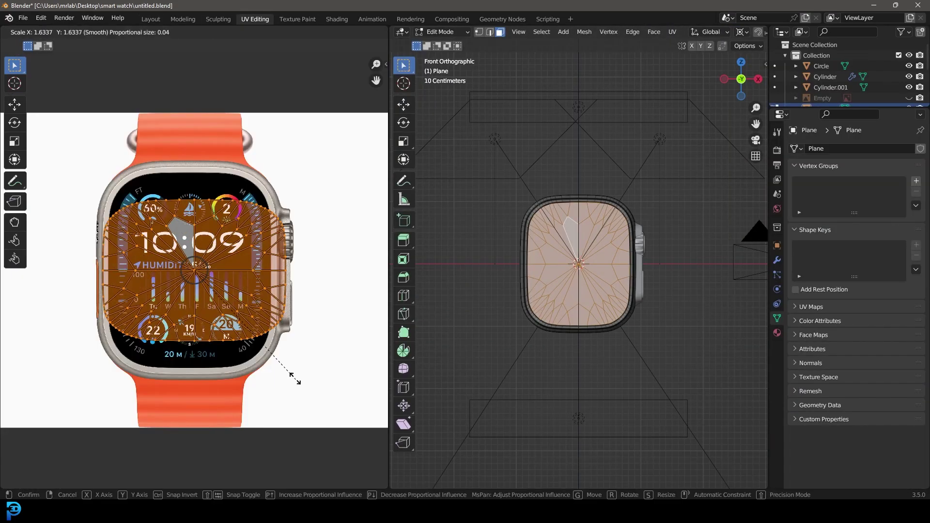
{"action": "left_click", "coordinate": [285, 387]}
{"action": "key", "text": "g"}
{"action": "key", "text": "s"}
{"action": "key", "text": "y"}
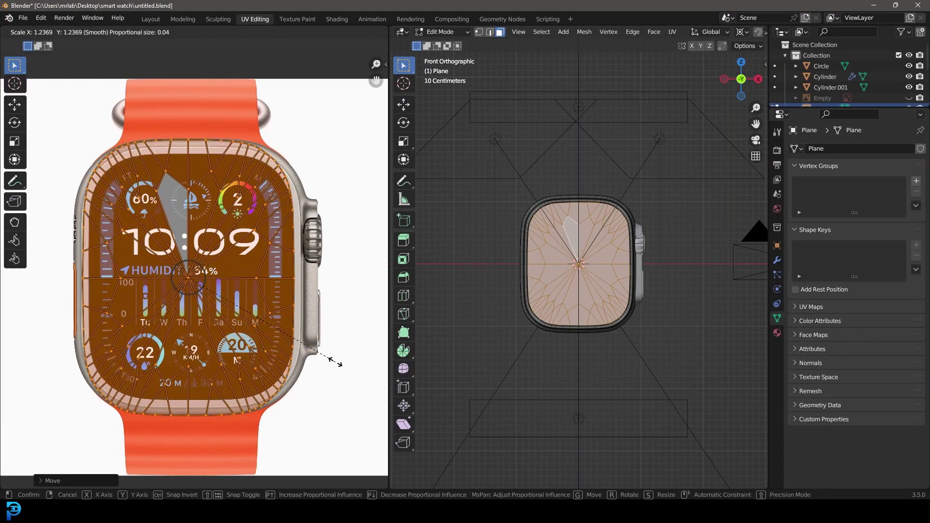
{"action": "key", "text": "g"}
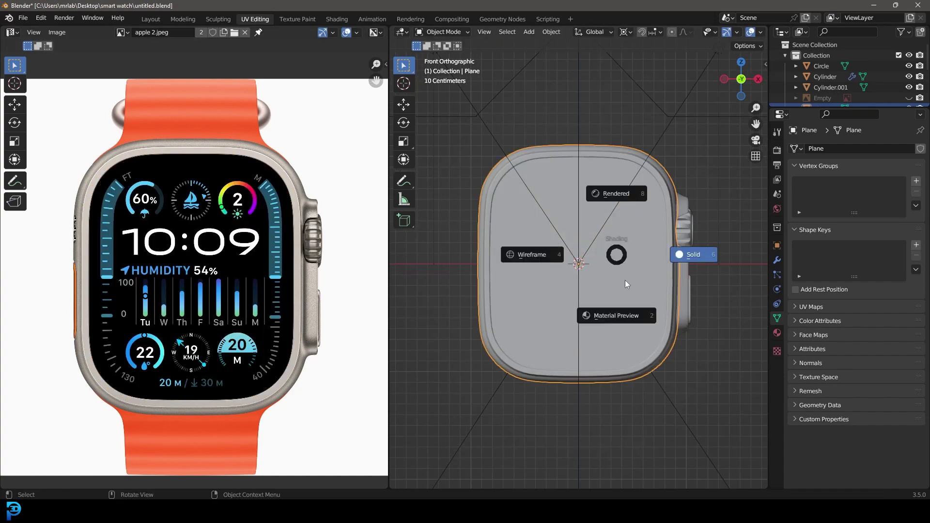
{"action": "key", "text": "KP_0"}
- Lower the Case material's roughness to 0.351
{"action": "left_click", "coordinate": [777, 332]}
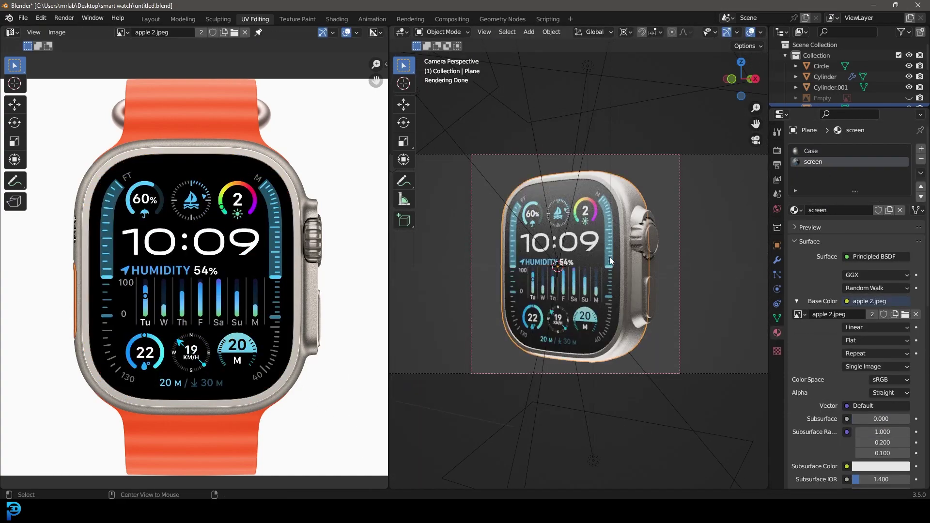
{"action": "left_click", "coordinate": [333, 20]}
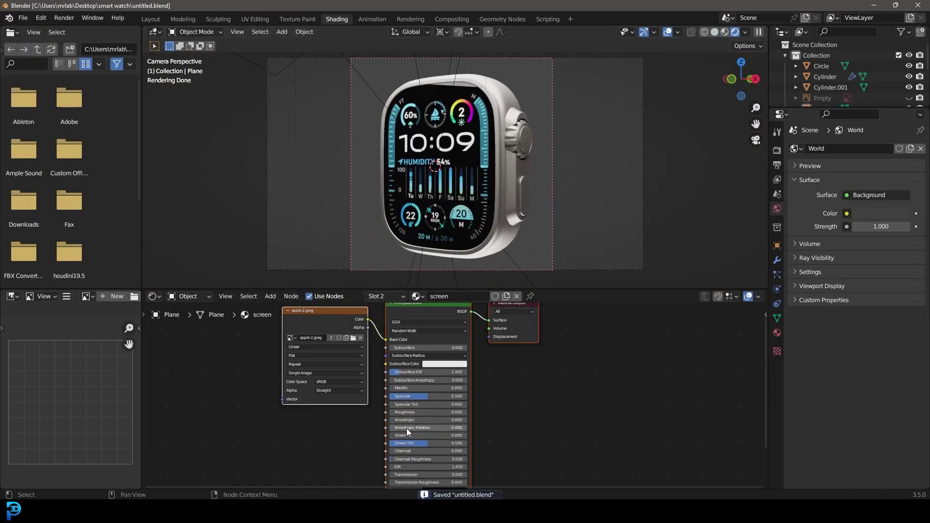
{"action": "left_click", "coordinate": [494, 100]}
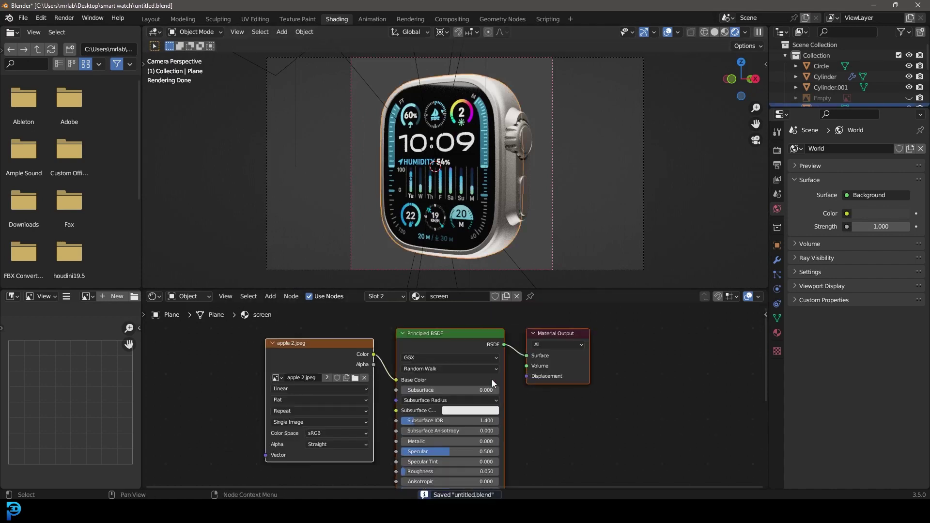
{"action": "left_click", "coordinate": [776, 333]}
{"action": "left_click", "coordinate": [470, 380]}
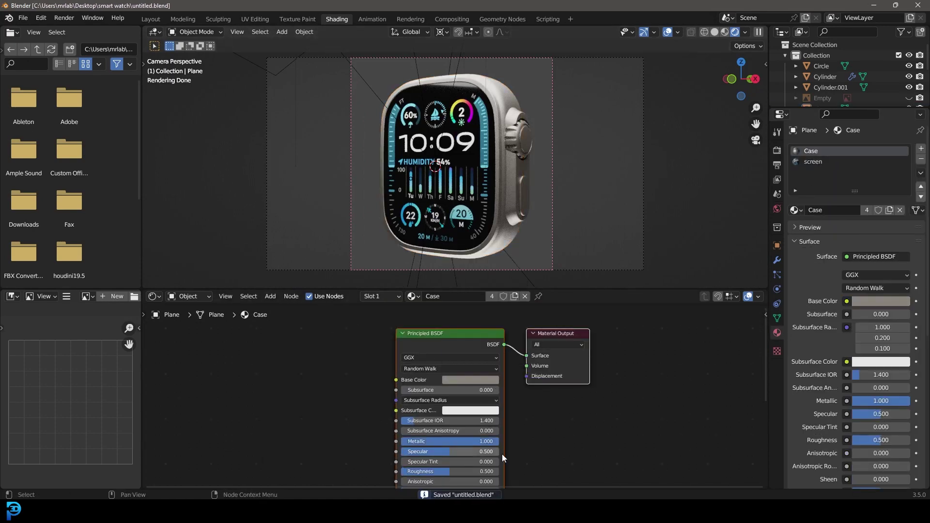
{"action": "key", "text": "ctrl+z"}
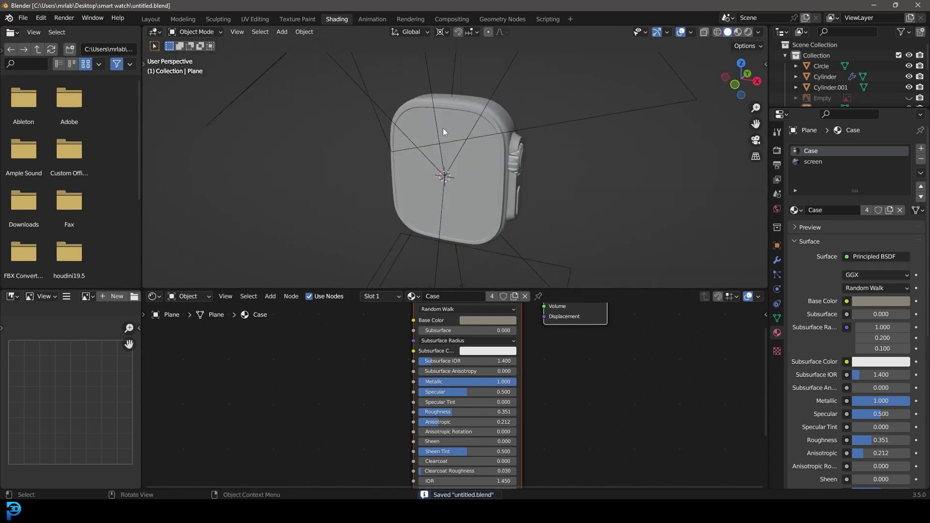
{"action": "left_click", "coordinate": [386, 171]}
- Test-render with F12, cap Max Samples at 70, re-render, then close the render window and save
{"action": "key", "text": "KP_0"}
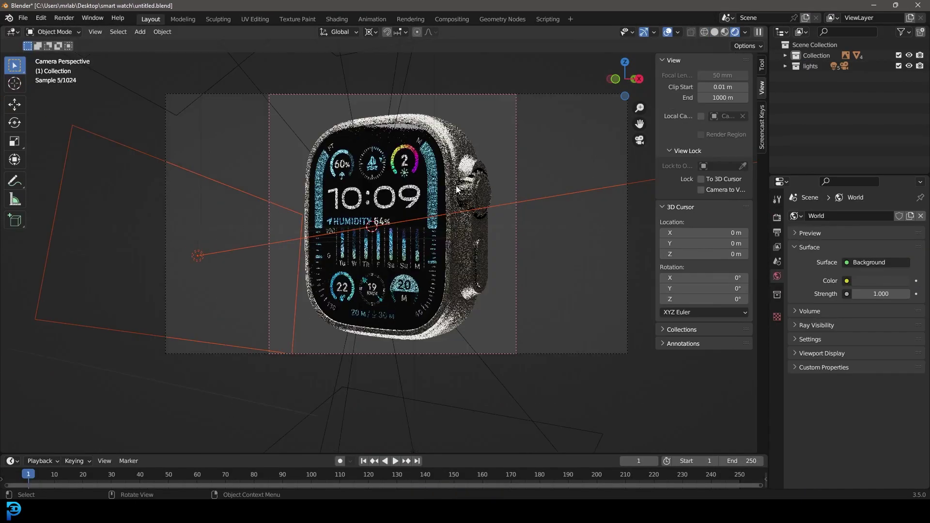
{"action": "key", "text": "F12"}
{"action": "key", "text": "Escape"}
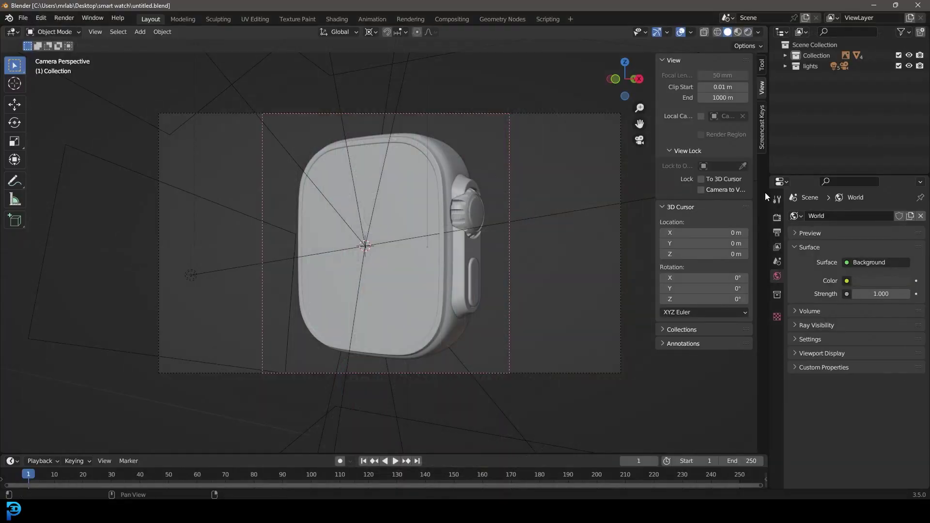
{"action": "left_click", "coordinate": [870, 369]}
{"action": "left_click", "coordinate": [86, 29]}
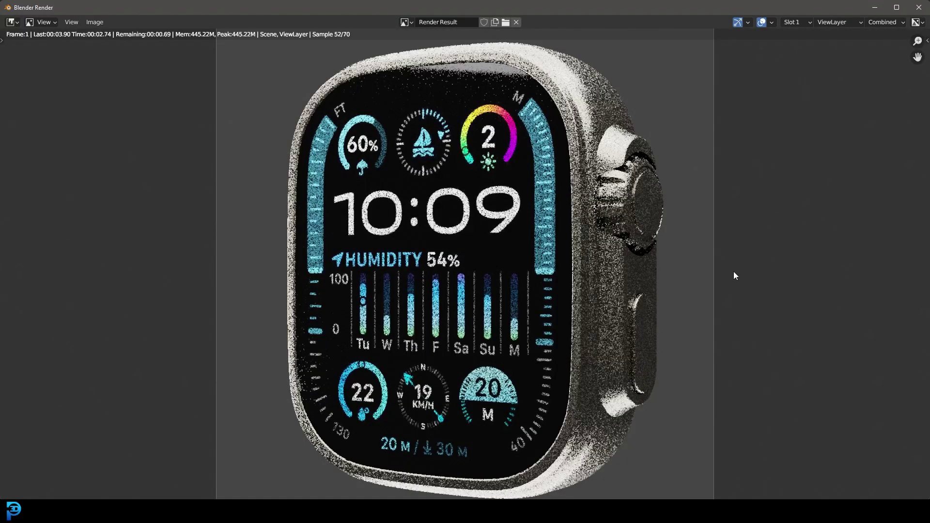
{"action": "scroll", "coordinate": [574, 249], "scroll_direction": "down", "scroll_amount": 2}
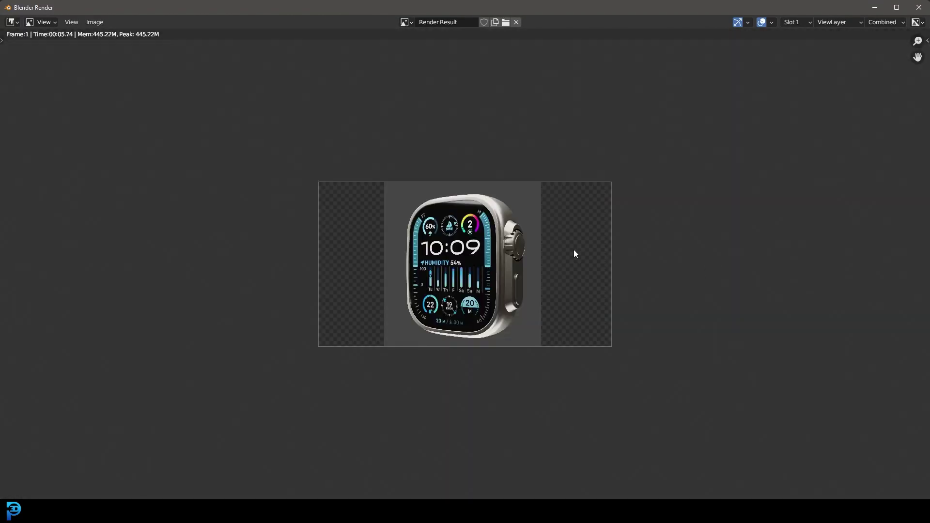
{"action": "scroll", "coordinate": [575, 254], "scroll_direction": "up", "scroll_amount": 3}
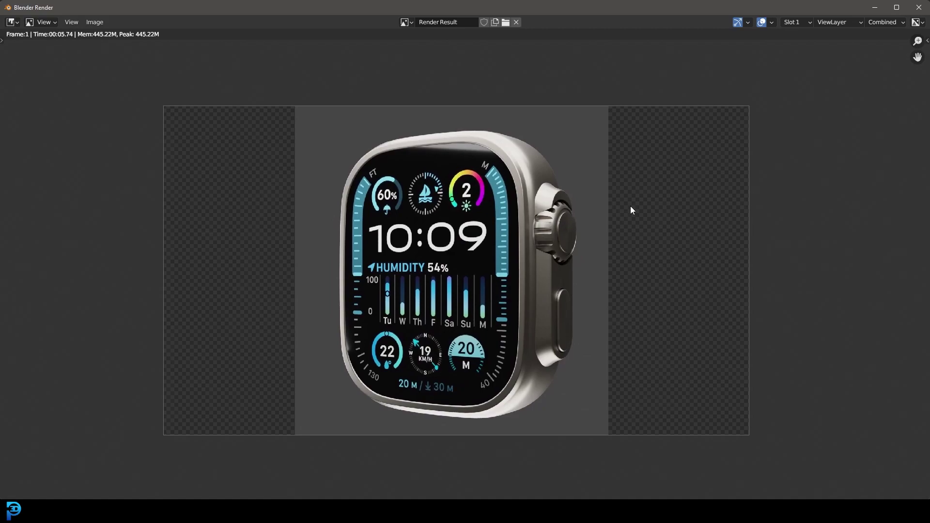
{"action": "left_click", "coordinate": [918, 8]}
{"action": "key", "text": "ctrl+s"}
{"action": "key", "text": "KP_0"}
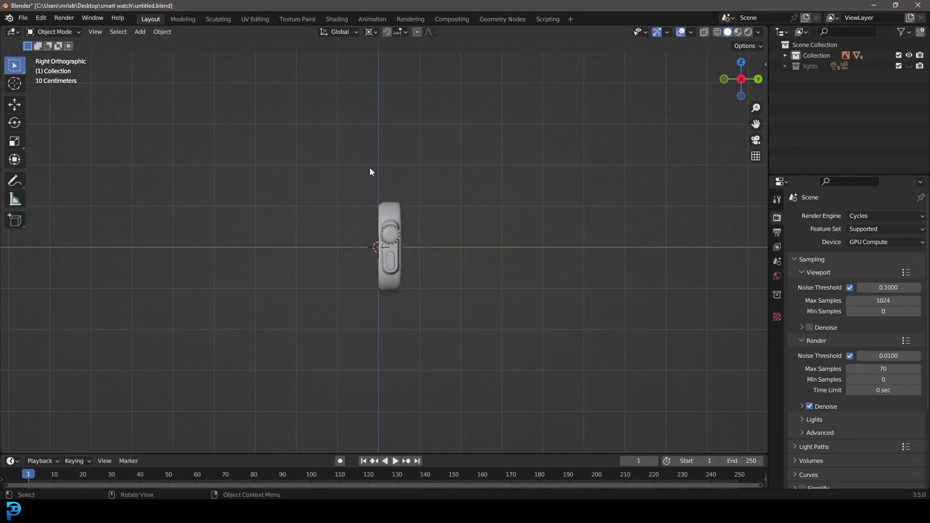
- Add a plane and rotate it 90 degrees so it stands upright
{"action": "key", "text": "shift+a"}
{"action": "left_click", "coordinate": [409, 214]}
{"action": "scroll", "coordinate": [274, 224], "scroll_direction": "up", "scroll_amount": 3}
{"action": "key", "text": "Tab"}
{"action": "scroll", "coordinate": [322, 332], "scroll_direction": "down", "scroll_amount": 2}
{"action": "type", "text": "r90"}
{"action": "key", "text": "Return"}
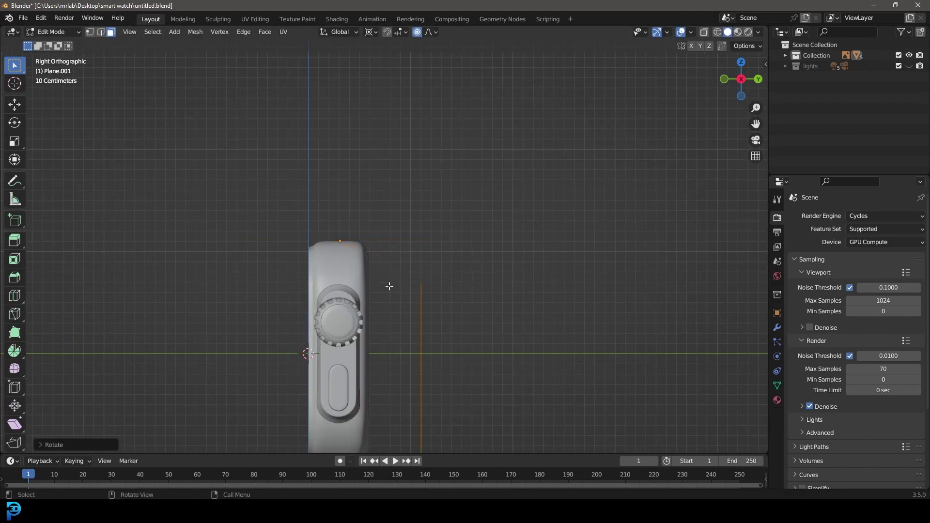
{"action": "left_click", "coordinate": [385, 80]}
{"action": "key", "text": "Tab"}
- Scale the plane to strap width and move it straight up above the watch case
{"action": "key", "text": "KP_1"}
{"action": "key", "text": "s"}
{"action": "left_click", "coordinate": [473, 255]}
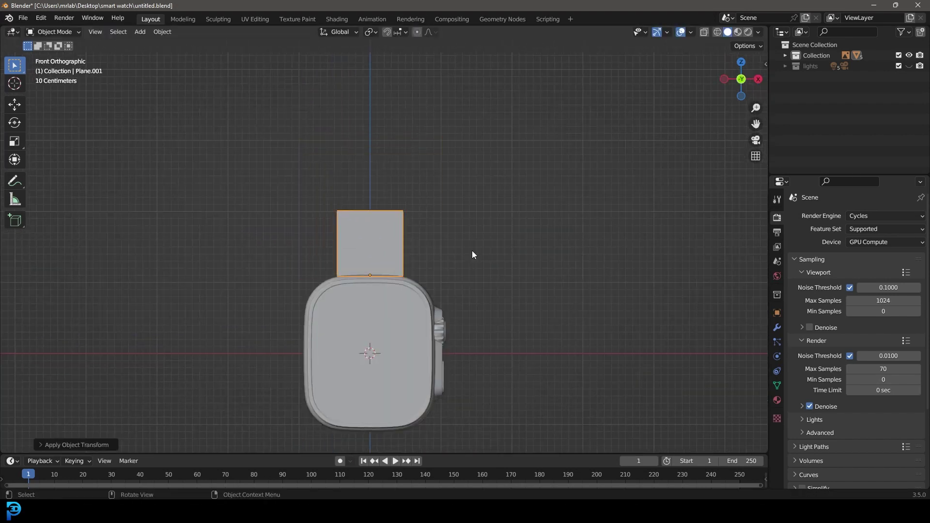
{"action": "key", "text": "g"}
{"action": "key", "text": "z"}
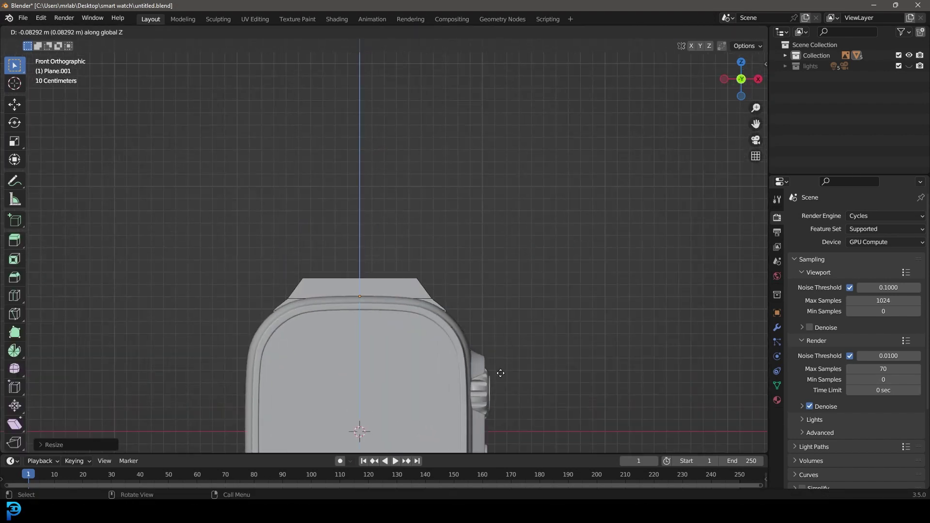
{"action": "left_click", "coordinate": [500, 373]}
- Extrude the plane's top edge in side view to start the strap loop
{"action": "middle_click_drag", "start_coordinate": [501, 373], "coordinate": [365, 280]}
{"action": "key", "text": "grave"}
{"action": "key", "text": "Tab"}
{"action": "key", "text": "shift+z"}
{"action": "key", "text": "e"}
{"action": "key", "text": "KP_1"}
{"action": "left_click", "coordinate": [395, 264]}
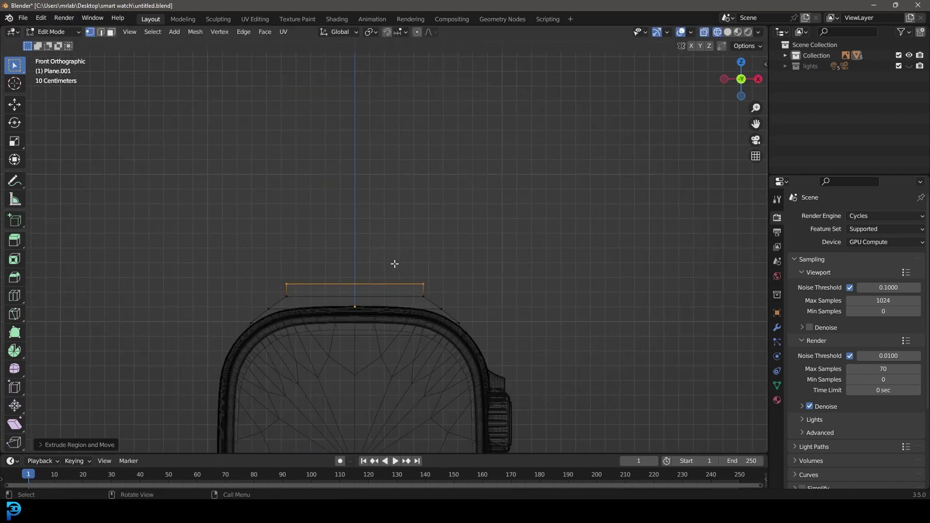
{"action": "key", "text": "KP_3"}
{"action": "key", "text": "e"}
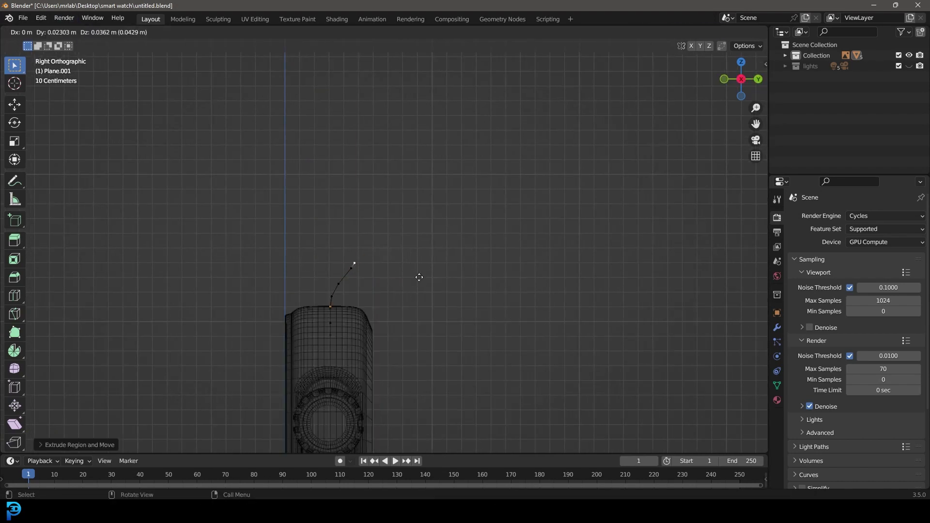
{"action": "left_click", "coordinate": [486, 241]}
- Extrude further strap segments to trace the loop around the case
{"action": "scroll", "coordinate": [488, 238], "scroll_direction": "down", "scroll_amount": 4}
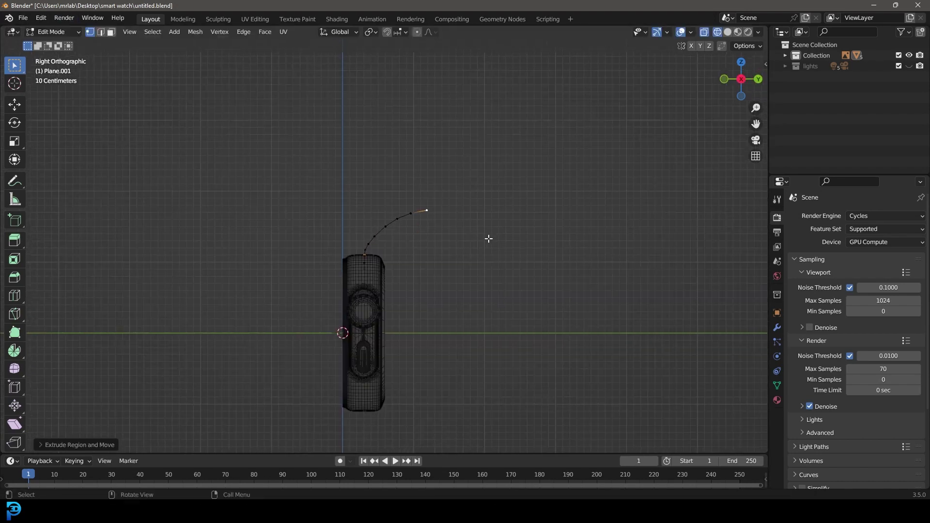
{"action": "left_click", "coordinate": [577, 256]}
{"action": "key", "text": "e"}
{"action": "left_click", "coordinate": [542, 255]}
{"action": "scroll", "coordinate": [525, 255], "scroll_direction": "up", "scroll_amount": 2}
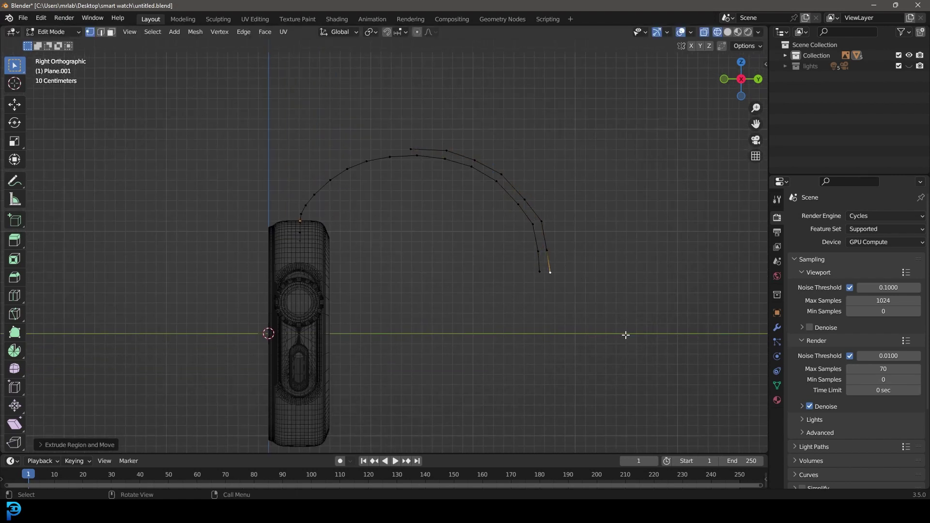
{"action": "left_click", "coordinate": [584, 349]}
{"action": "middle_click_drag", "start_coordinate": [584, 349], "coordinate": [582, 319], "text": "shift"}
{"action": "key", "text": "e"}
{"action": "left_click", "coordinate": [568, 414]}
{"action": "middle_click_drag", "start_coordinate": [568, 415], "coordinate": [572, 359], "text": "shift"}
- Extrude the final strap segment and add a Solidify modifier to thicken the strap
{"action": "key", "text": "e"}
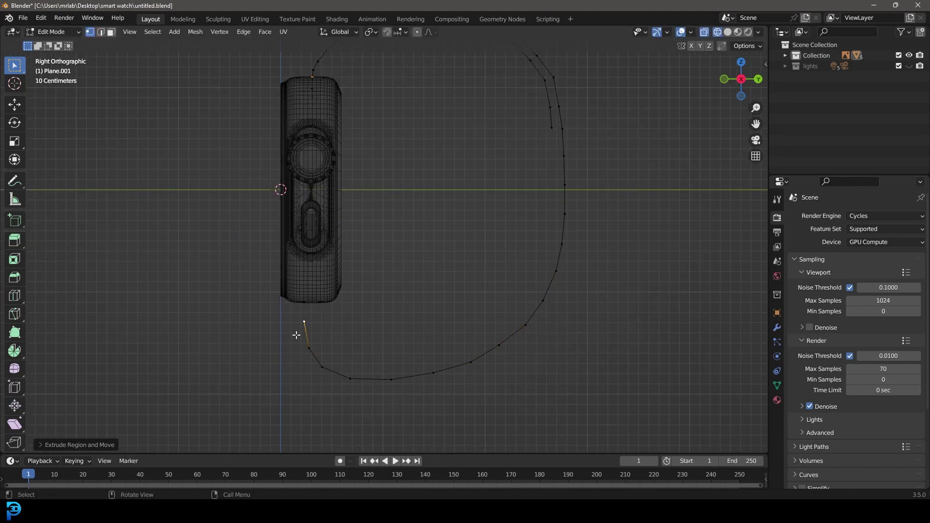
{"action": "scroll", "coordinate": [407, 91], "scroll_direction": "down", "scroll_amount": 2}
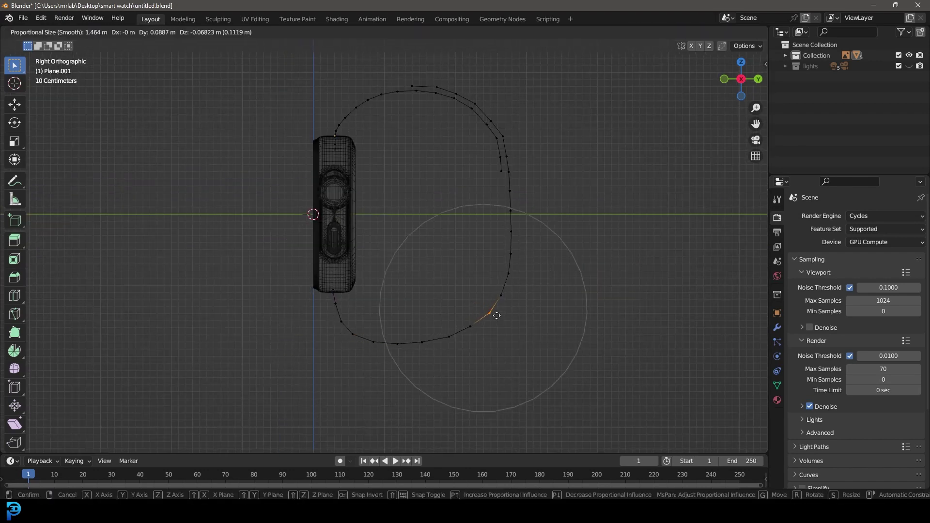
{"action": "middle_click_drag", "start_coordinate": [491, 264], "coordinate": [477, 283]}
{"action": "key", "text": "KP_1"}
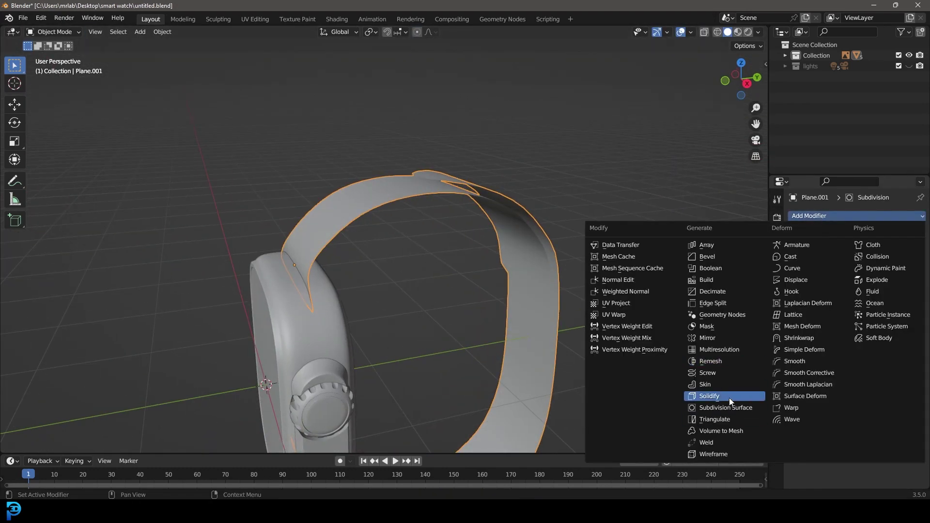
{"action": "left_click", "coordinate": [702, 392]}
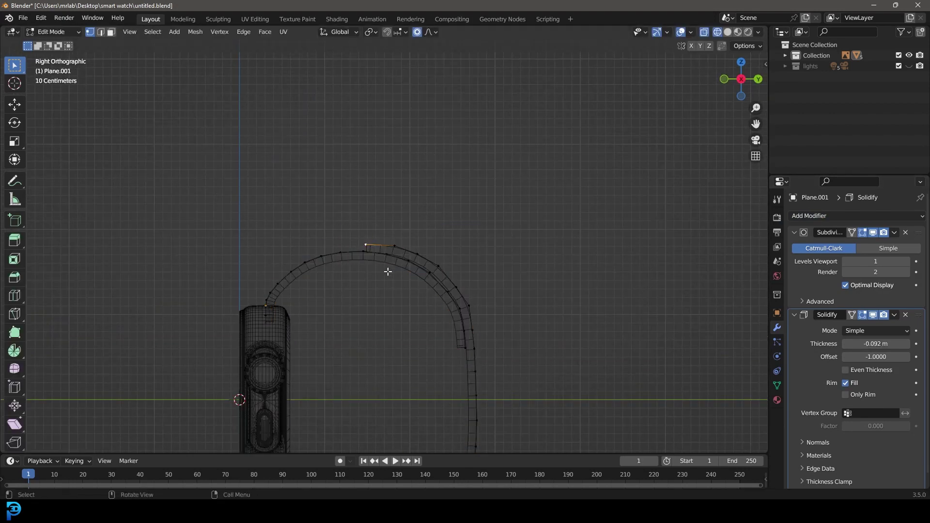
- Extrude the strap end further, add a second Subdivision modifier, and save
{"action": "scroll", "coordinate": [387, 270], "scroll_direction": "up", "scroll_amount": 2}
{"action": "scroll", "coordinate": [508, 331], "scroll_direction": "up", "scroll_amount": 1}
{"action": "key", "text": "e"}
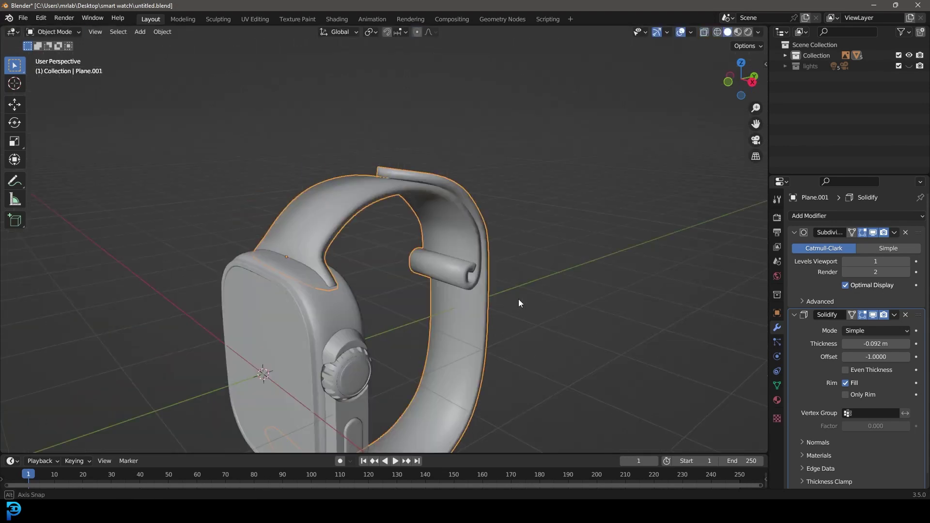
{"action": "left_click", "coordinate": [823, 216]}
{"action": "left_click", "coordinate": [673, 397]}
{"action": "scroll", "coordinate": [492, 287], "scroll_direction": "up", "scroll_amount": 3}
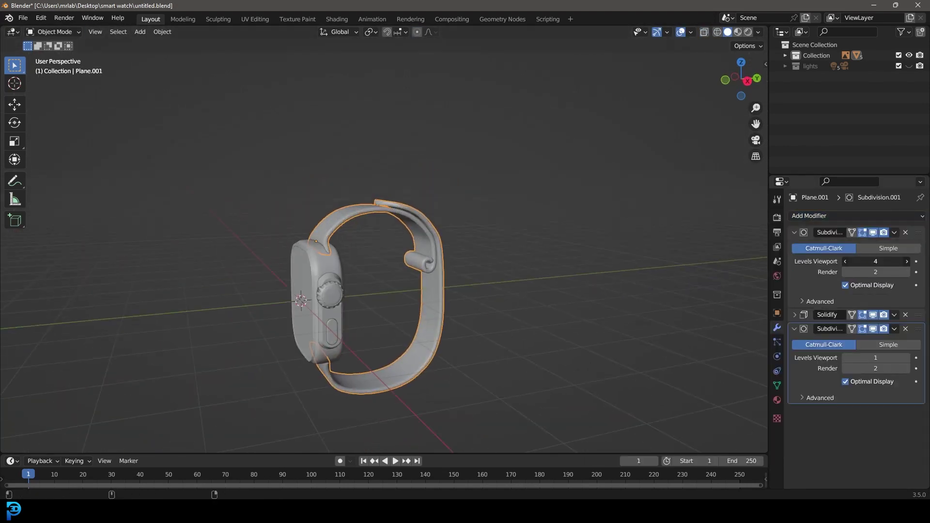
{"action": "key", "text": "ctrl+s"}
- Proportionally scale the strap section into a curled tip, then save the file
{"action": "key", "text": "KP_3"}
{"action": "scroll", "coordinate": [408, 230], "scroll_direction": "up", "scroll_amount": 2}
{"action": "key", "text": "Tab"}
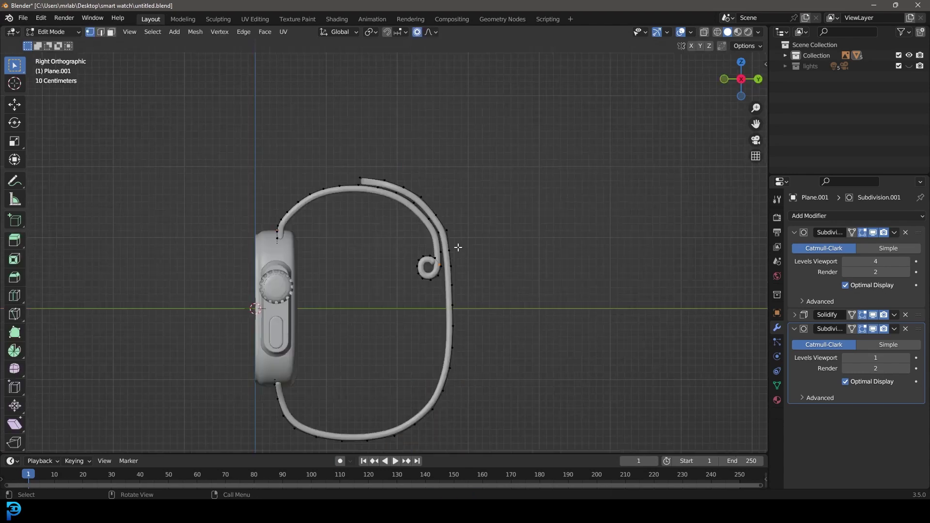
{"action": "scroll", "coordinate": [458, 247], "scroll_direction": "up", "scroll_amount": 2}
{"action": "middle_click_drag", "start_coordinate": [518, 317], "coordinate": [484, 271]}
{"action": "key", "text": "s"}
{"action": "key", "text": "Tab"}
{"action": "scroll", "coordinate": [434, 265], "scroll_direction": "down", "scroll_amount": 3}
{"action": "key", "text": "ctrl+s"}
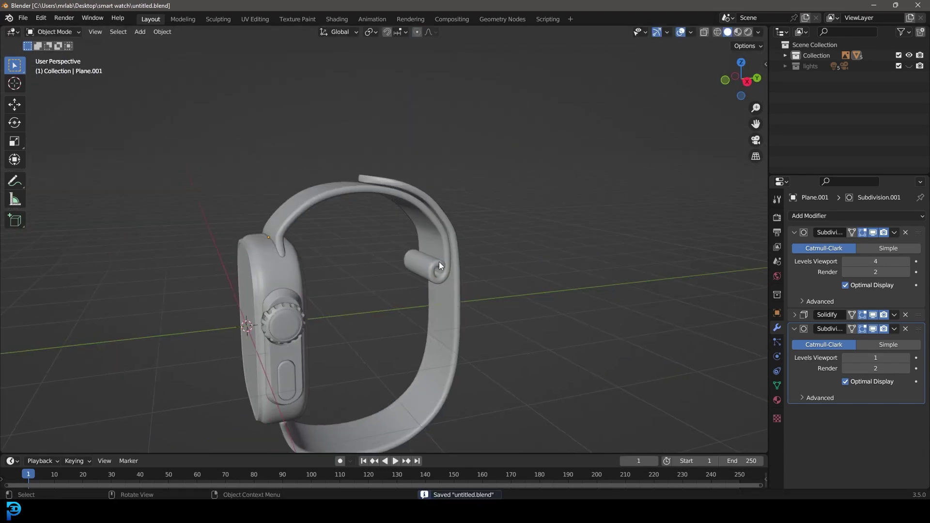
- Select the band, check it from side and front, and browse its materials
{"action": "left_click", "coordinate": [438, 261]}
{"action": "key", "text": "KP_3"}
{"action": "key", "text": "Tab"}
{"action": "key", "text": "Tab"}
{"action": "key", "text": "KP_1"}
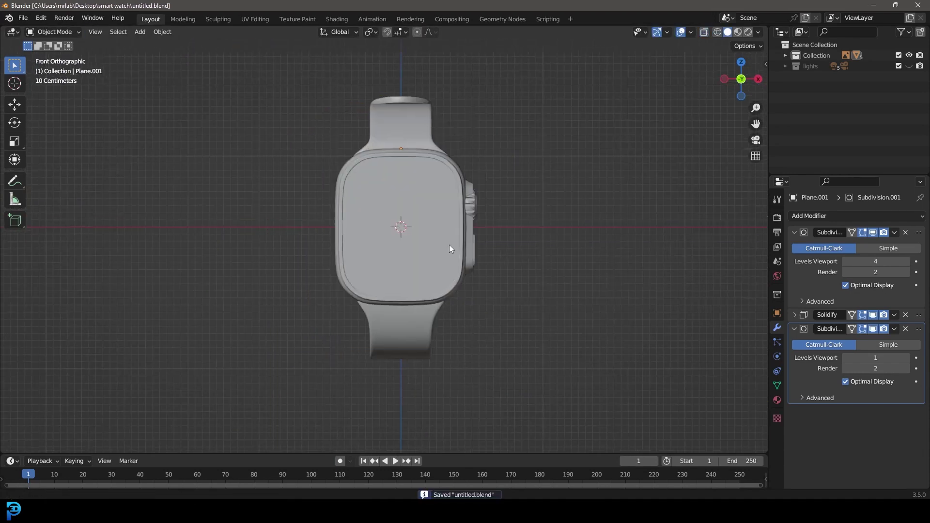
{"action": "left_click", "coordinate": [776, 400]}
{"action": "left_click", "coordinate": [795, 260]}
- Assign Material.001 to the band with a red-orange base colour, previewed in rendered camera view
{"action": "left_click", "coordinate": [702, 283]}
{"action": "left_click", "coordinate": [880, 352]}
{"action": "left_click", "coordinate": [872, 223]}
{"action": "key", "text": "KP_0"}
{"action": "key", "text": "z"}
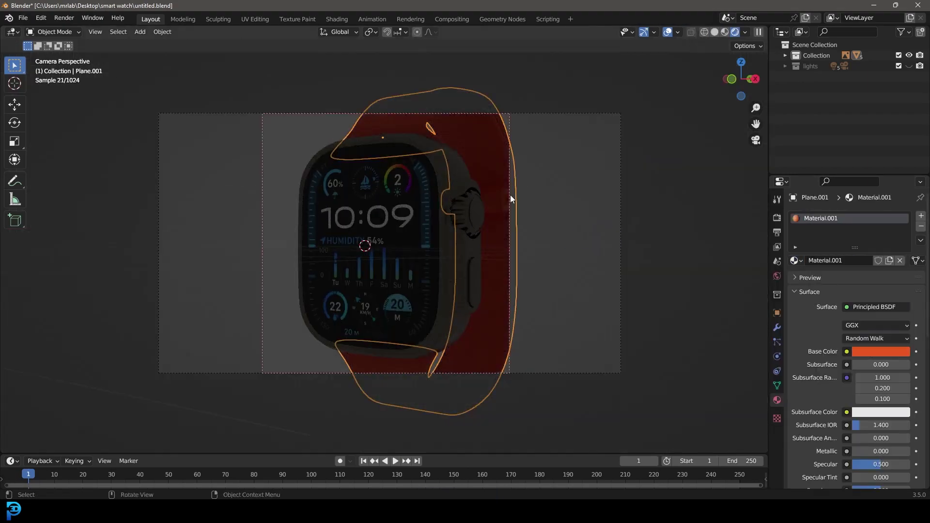
- View the watch through the second camera, reselect the band and save
{"action": "left_click", "coordinate": [508, 194]}
{"action": "scroll", "coordinate": [483, 231], "scroll_direction": "up", "scroll_amount": 2}
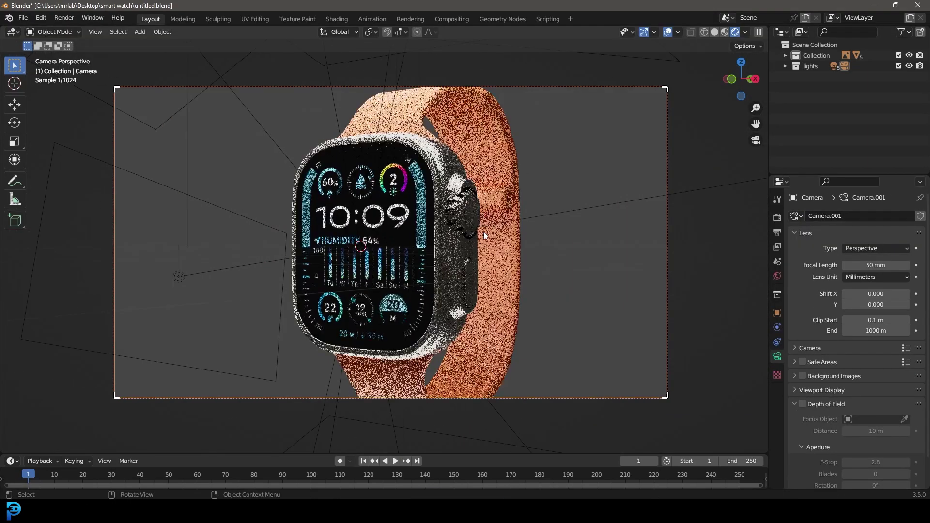
{"action": "key", "text": "ctrl+KP_0"}
{"action": "left_click", "coordinate": [483, 231]}
{"action": "key", "text": "ctrl+s"}
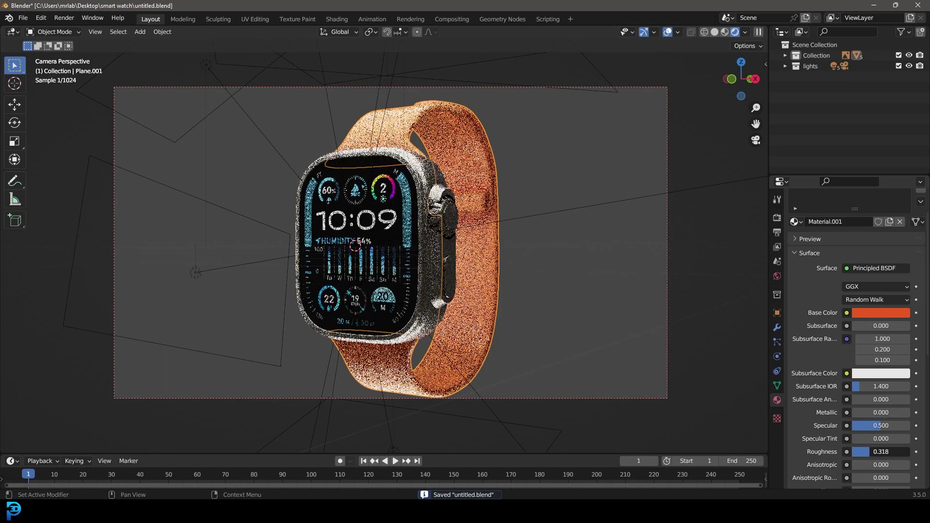
- Set the band's subsurface to 0.020 with a slightly pink subsurface colour
{"action": "scroll", "coordinate": [852, 339], "scroll_direction": "down", "scroll_amount": 3}
{"action": "mouse_move", "coordinate": [881, 374]}
{"action": "left_mouse_down"}
{"action": "mouse_move", "coordinate": [891, 374]}
{"action": "mouse_move", "coordinate": [867, 348]}
{"action": "mouse_move", "coordinate": [878, 348]}
{"action": "mouse_move", "coordinate": [872, 366]}
{"action": "mouse_move", "coordinate": [891, 366]}
{"action": "left_mouse_up"}
{"action": "scroll", "coordinate": [801, 292], "scroll_direction": "up", "scroll_amount": 5}
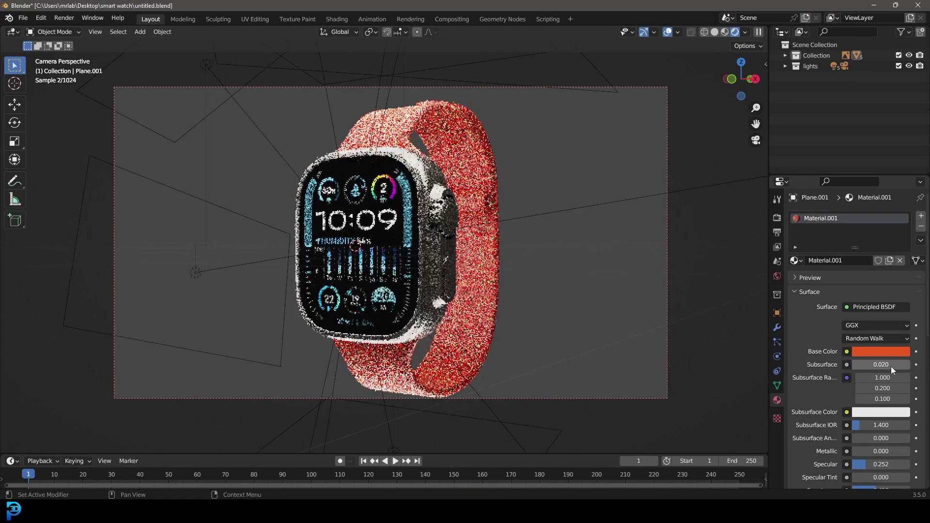
{"action": "left_click", "coordinate": [880, 412]}
{"action": "left_click_drag", "start_coordinate": [849, 303], "coordinate": [856, 305]}
{"action": "key", "text": "z"}
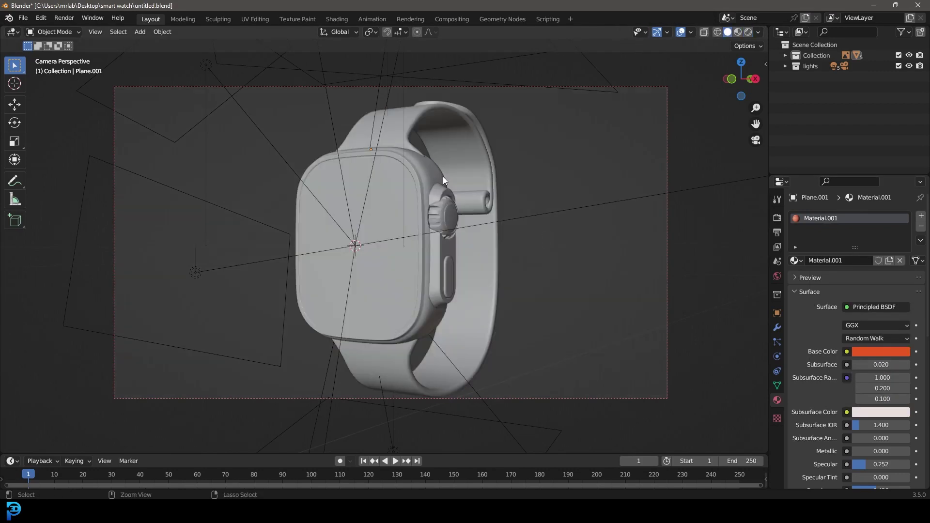
- Render a full preview image of the watch, then close the render result
{"action": "key", "text": "F12"}
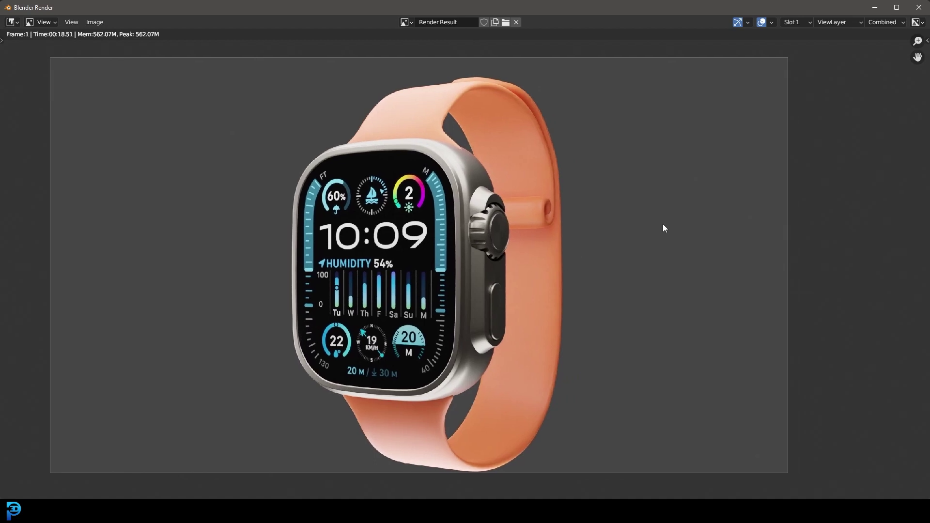
{"action": "scroll", "coordinate": [659, 227], "scroll_direction": "down", "scroll_amount": 1}
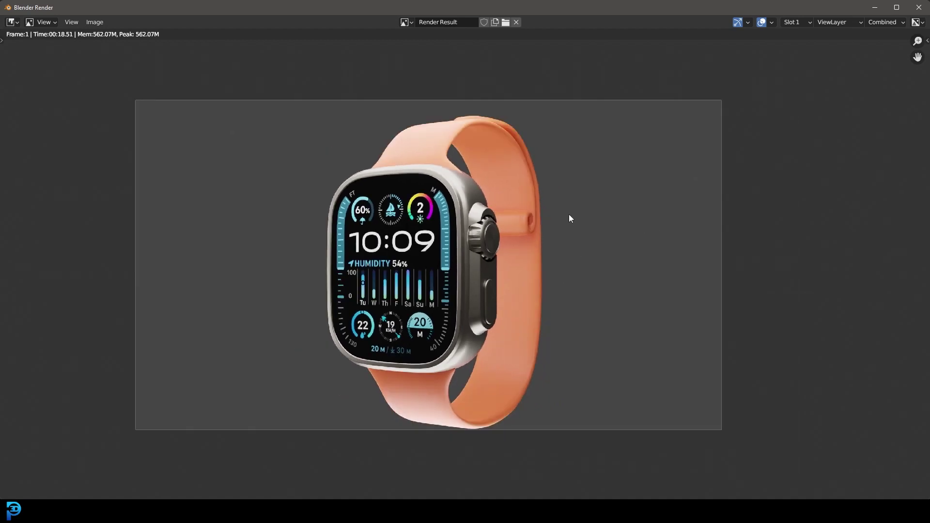
{"action": "scroll", "coordinate": [565, 223], "scroll_direction": "down", "scroll_amount": 2}
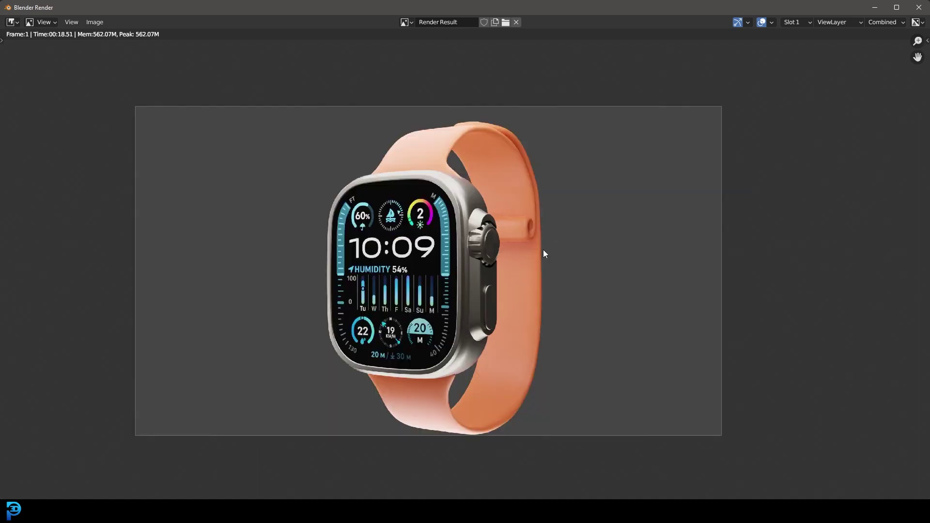
{"action": "key", "text": "Escape"}
- Raise the band's roughness to 0.442 and change its base colour to dark red
{"action": "key", "text": "KP_7"}
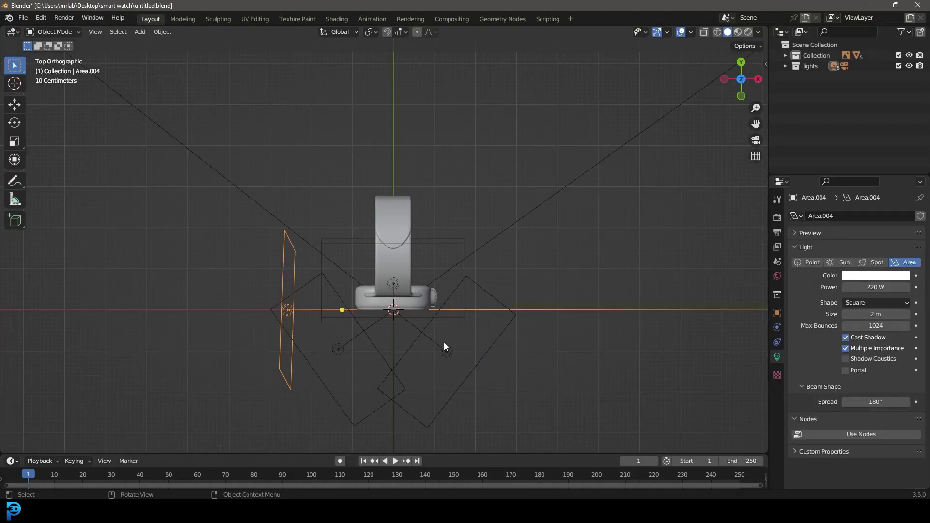
{"action": "middle_click_drag", "start_coordinate": [445, 345], "coordinate": [618, 228]}
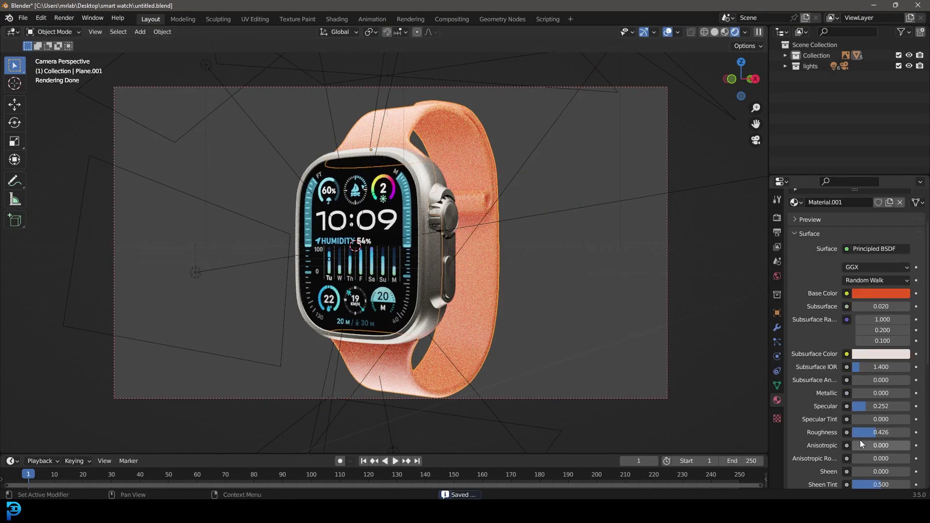
{"action": "left_click_drag", "start_coordinate": [880, 432], "coordinate": [901, 432]}
{"action": "left_click", "coordinate": [881, 293]}
{"action": "mouse_move", "coordinate": [871, 175]}
{"action": "left_mouse_down"}
{"action": "mouse_move", "coordinate": [833, 189]}
{"action": "mouse_move", "coordinate": [856, 182]}
{"action": "left_mouse_up"}
{"action": "key", "text": "ctrl+z"}
{"action": "left_click", "coordinate": [880, 293]}
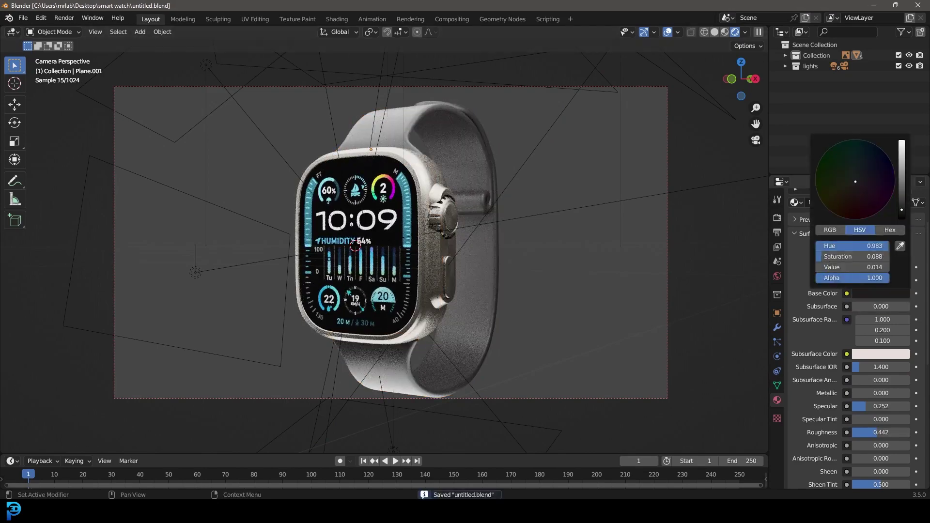
{"action": "key", "text": "ctrl+s"}
{"action": "left_click", "coordinate": [881, 293]}
{"action": "left_click_drag", "start_coordinate": [852, 194], "coordinate": [850, 212]}
- In the Shading workspace, add a mapped Wave Texture with Scale 26.1
{"action": "key", "text": "ctrl+s"}
{"action": "left_click", "coordinate": [337, 19]}
{"action": "key", "text": "shift+a"}
{"action": "type", "text": "wave"}
{"action": "left_click", "coordinate": [413, 396]}
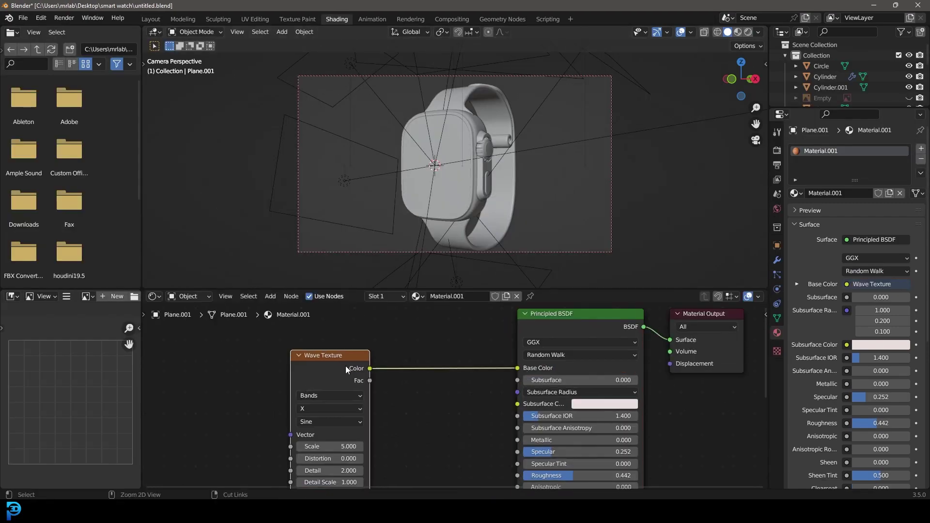
{"action": "key", "text": "ctrl+t"}
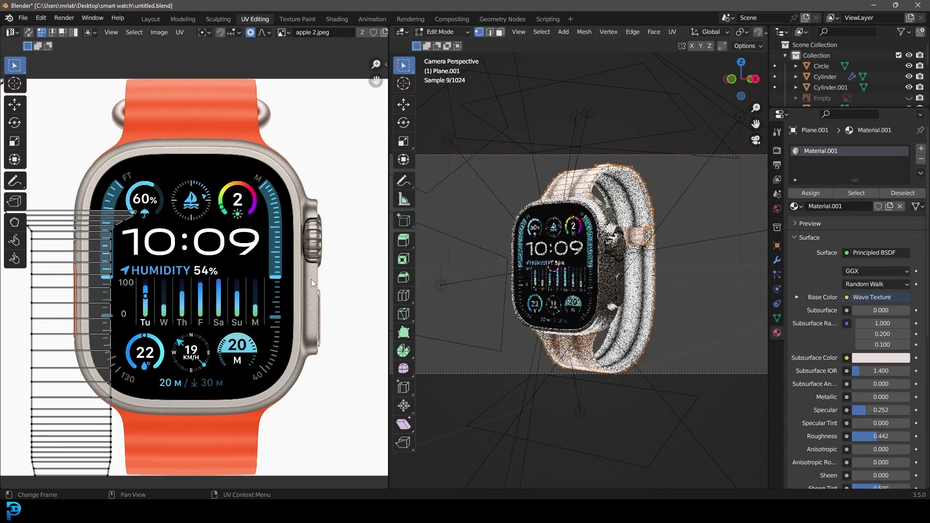
{"action": "left_click_drag", "start_coordinate": [387, 367], "coordinate": [216, 378]}
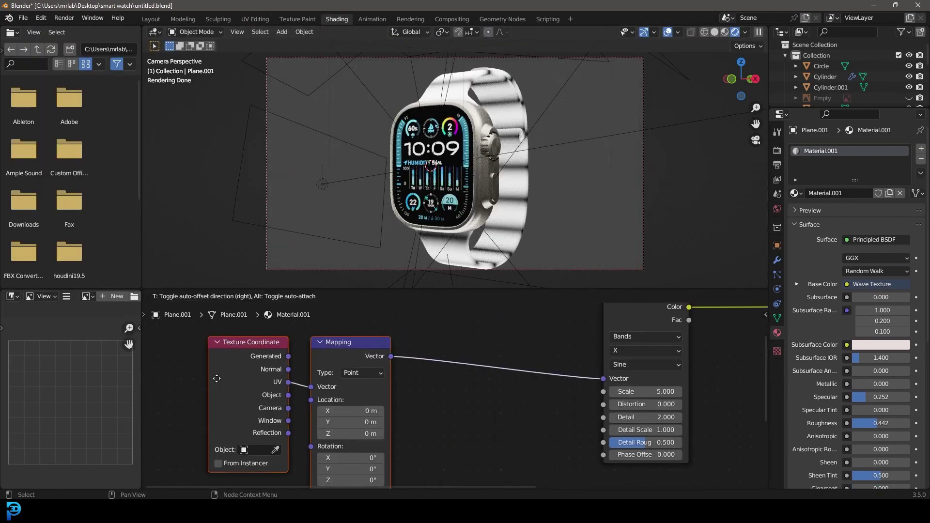
{"action": "double_click", "coordinate": [646, 391]}
{"action": "type", "text": "26.1"}
{"action": "key", "text": "Return"}
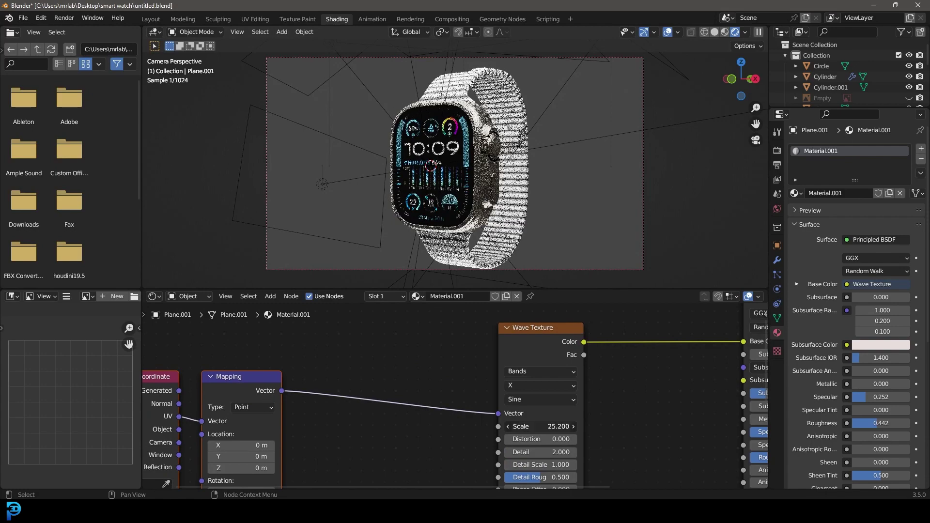
{"action": "middle_click_drag", "start_coordinate": [485, 388], "coordinate": [290, 397]}
- Feed the wave through a ColorRamp into a Bump node to sharpen the ribs
{"action": "key", "text": "shift+a"}
{"action": "type", "text": "bump"}
{"action": "key", "text": "Return"}
{"action": "left_click_drag", "start_coordinate": [295, 316], "coordinate": [355, 402]}
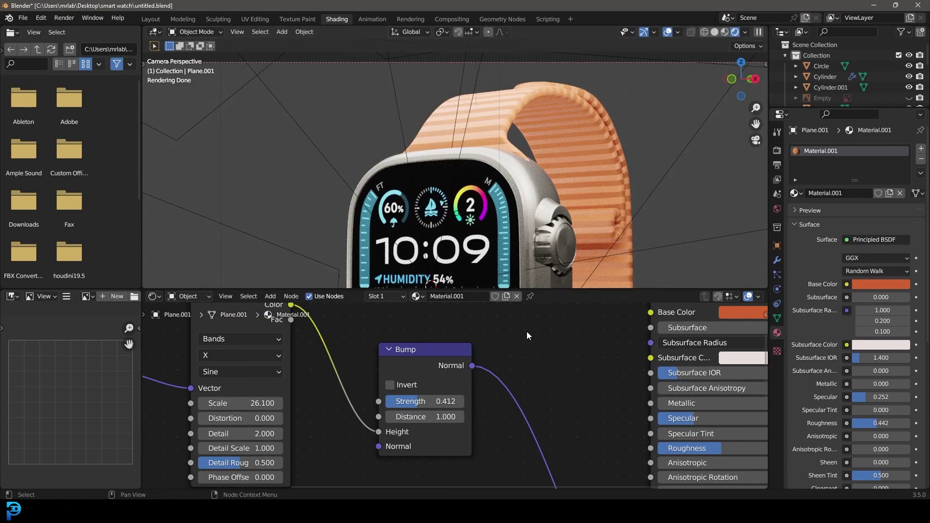
{"action": "middle_click_drag", "start_coordinate": [495, 377], "coordinate": [470, 474]}
{"action": "scroll", "coordinate": [434, 423], "scroll_direction": "down", "scroll_amount": 2}
{"action": "scroll", "coordinate": [434, 423], "scroll_direction": "down", "scroll_amount": 1}
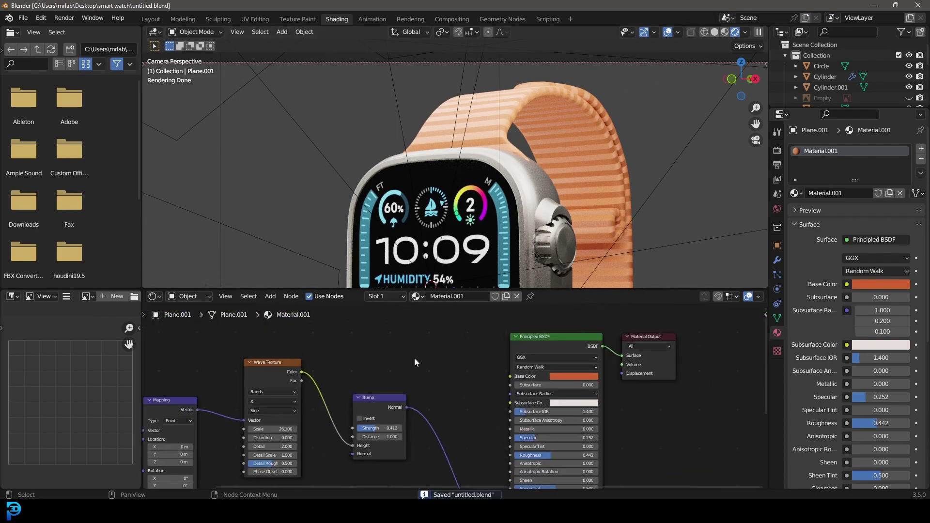
{"action": "key", "text": "shift+a"}
{"action": "left_click", "coordinate": [366, 368]}
{"action": "left_click_drag", "start_coordinate": [318, 385], "coordinate": [383, 389]}
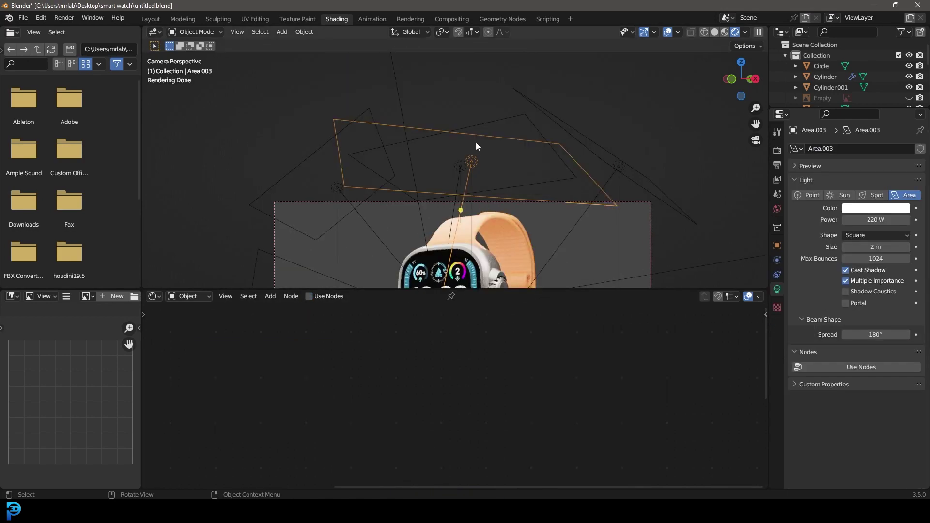
- Move the area light higher, raise specular to 0.414, redden the band colour, and save
{"action": "key", "text": "g"}
{"action": "key", "text": "z"}
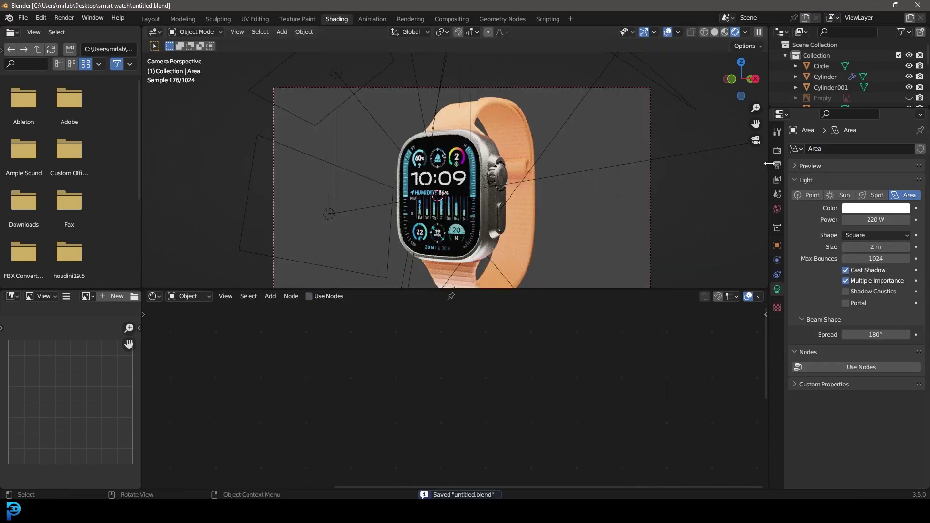
{"action": "left_click", "coordinate": [810, 427]}
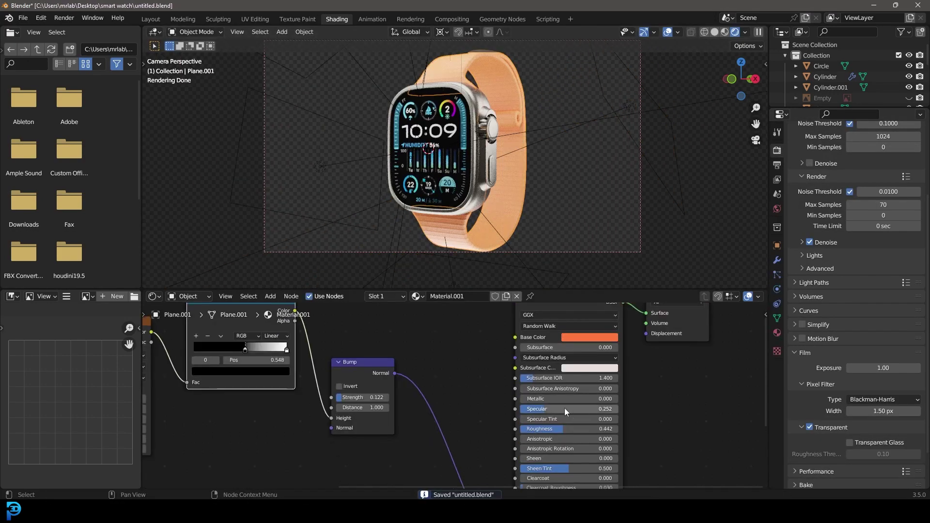
{"action": "left_click_drag", "start_coordinate": [564, 407], "coordinate": [577, 429]}
{"action": "left_click", "coordinate": [589, 337]}
{"action": "left_click_drag", "start_coordinate": [594, 269], "coordinate": [600, 252]}
{"action": "key", "text": "ctrl+s"}
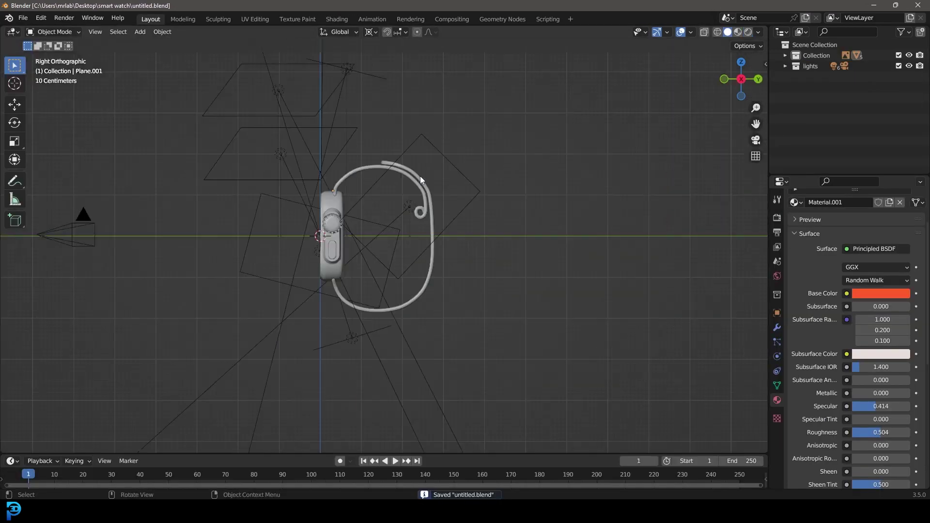
{"action": "key", "text": "shift+a"}
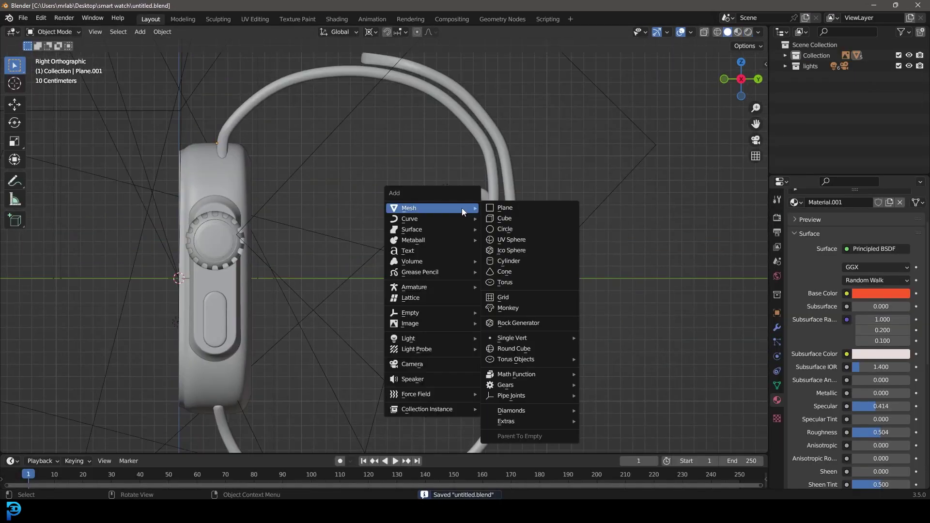
- Add a torus, shrink it onto the strap, and view it from the top in wireframe
{"action": "left_click", "coordinate": [505, 282]}
{"action": "key", "text": "s"}
{"action": "key", "text": "g"}
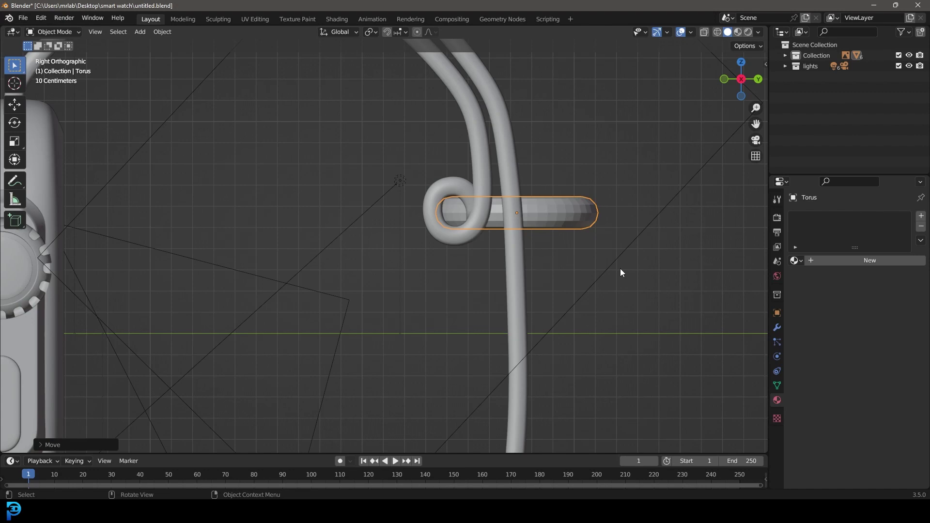
{"action": "middle_click_drag", "start_coordinate": [620, 268], "coordinate": [504, 215]}
{"action": "key", "text": "KP_7"}
{"action": "key", "text": "z"}
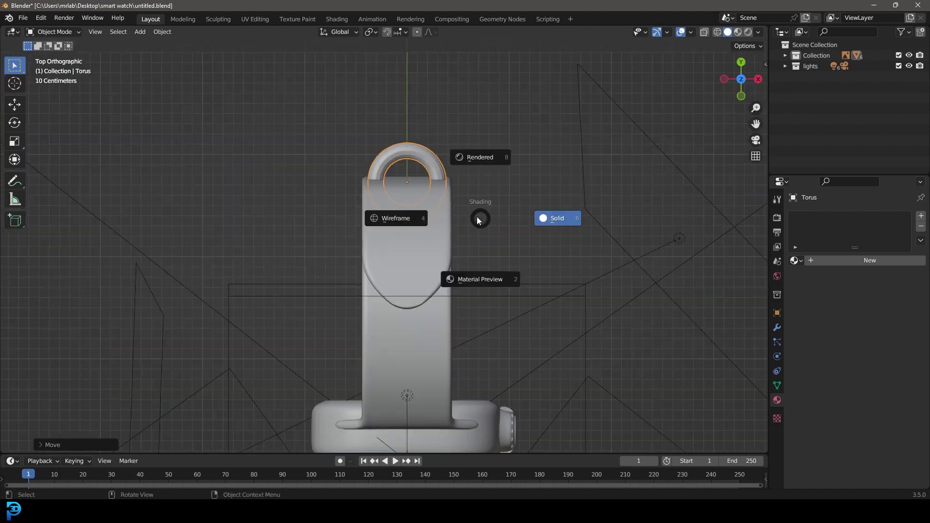
{"action": "left_click", "coordinate": [391, 216]}
- In Edit Mode, shift one half of the torus along X and delete the other half
{"action": "key", "text": "Tab"}
{"action": "left_click_drag", "start_coordinate": [397, 79], "coordinate": [515, 301]}
{"action": "key", "text": "g"}
{"action": "key", "text": "x"}
{"action": "left_click", "coordinate": [594, 159]}
{"action": "key", "text": "ctrl+i"}
{"action": "key", "text": "x"}
{"action": "left_click", "coordinate": [411, 218]}
- Add a Mirror modifier with clipping so the torus halves join at the centre
{"action": "left_click", "coordinate": [777, 328]}
{"action": "left_click", "coordinate": [823, 215]}
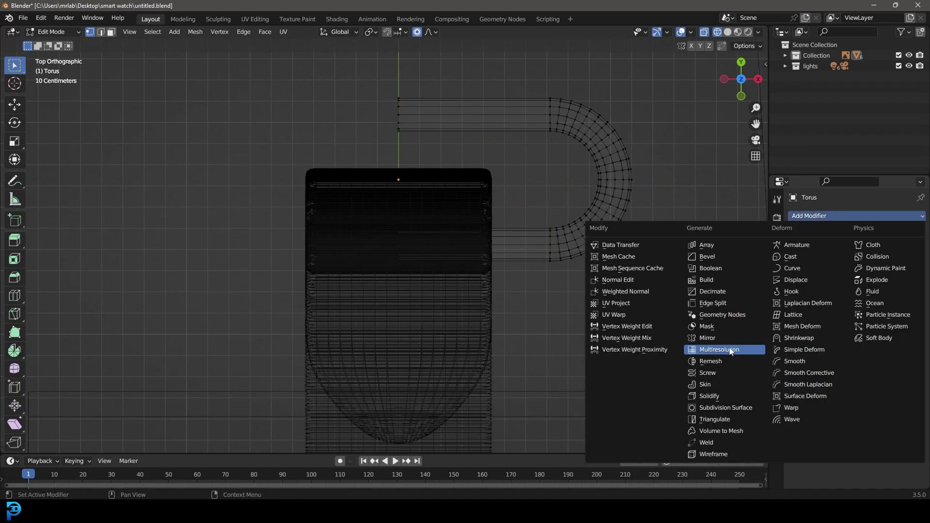
{"action": "left_click", "coordinate": [683, 377]}
{"action": "left_click", "coordinate": [845, 299]}
{"action": "key", "text": "a"}
{"action": "key", "text": "g"}
{"action": "key", "text": "x"}
{"action": "key", "text": "Escape"}
- From the side view, stretch the half torus along X into an elongated keeper loop
{"action": "key", "text": "Tab"}
{"action": "key", "text": "KP_3"}
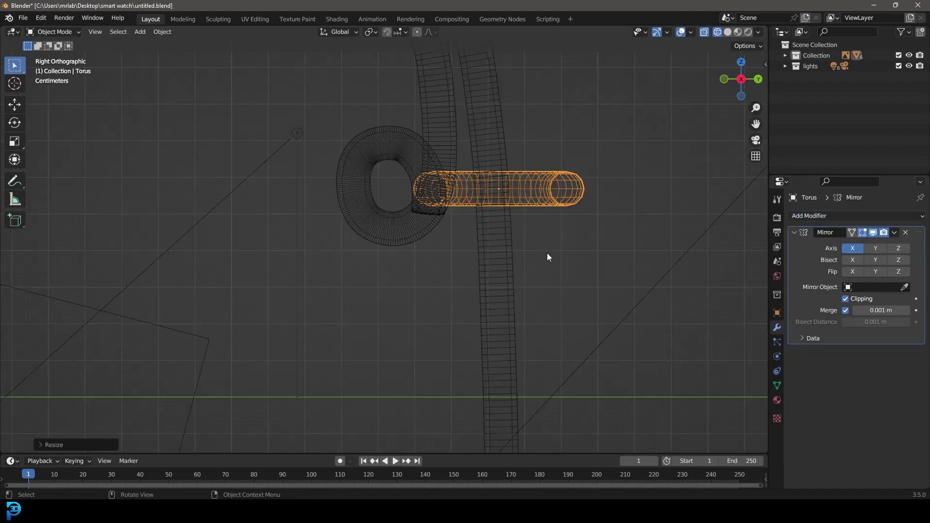
{"action": "mouse_move", "coordinate": [547, 255]}
{"action": "middle_mouse_down"}
{"action": "mouse_move", "coordinate": [525, 289]}
{"action": "mouse_move", "coordinate": [535, 304]}
{"action": "mouse_move", "coordinate": [586, 289]}
{"action": "middle_mouse_up"}
{"action": "key", "text": "Tab"}
{"action": "key", "text": "g"}
{"action": "key", "text": "x"}
{"action": "scroll", "coordinate": [563, 330], "scroll_direction": "down", "scroll_amount": 2}
{"action": "left_click", "coordinate": [561, 329]}
- Thicken the keeper loop with Shrink/Fatten and add a level-1 Subdivision modifier
{"action": "key", "text": "shift+z"}
{"action": "key", "text": "alt+s"}
{"action": "left_click", "coordinate": [585, 289]}
{"action": "key", "text": "Tab"}
{"action": "key", "text": "ctrl+1"}
{"action": "scroll", "coordinate": [274, 255], "scroll_direction": "down", "scroll_amount": 5}
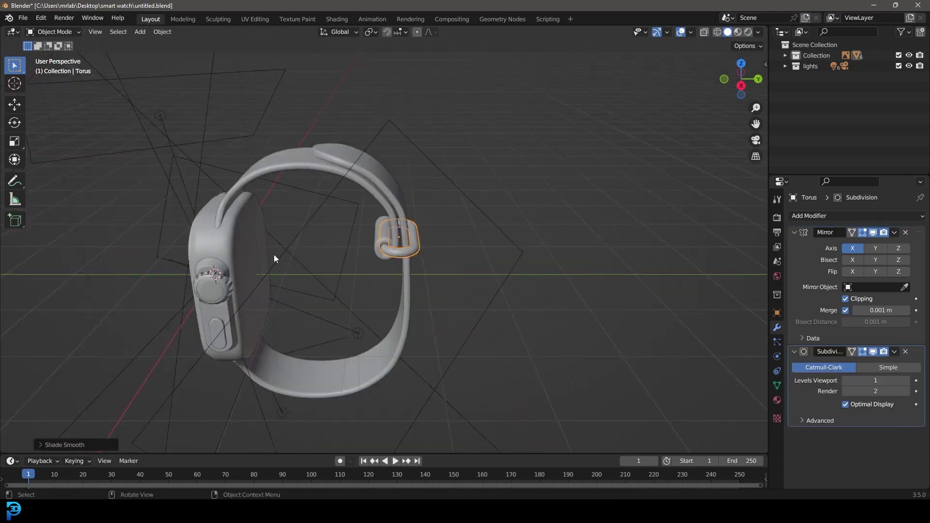
- Save the watch file and preview it through the camera in rendered shading
{"action": "key", "text": "KP_0"}
{"action": "key", "text": "ctrl+s"}
{"action": "key", "text": "z"}
{"action": "left_click", "coordinate": [512, 180]}
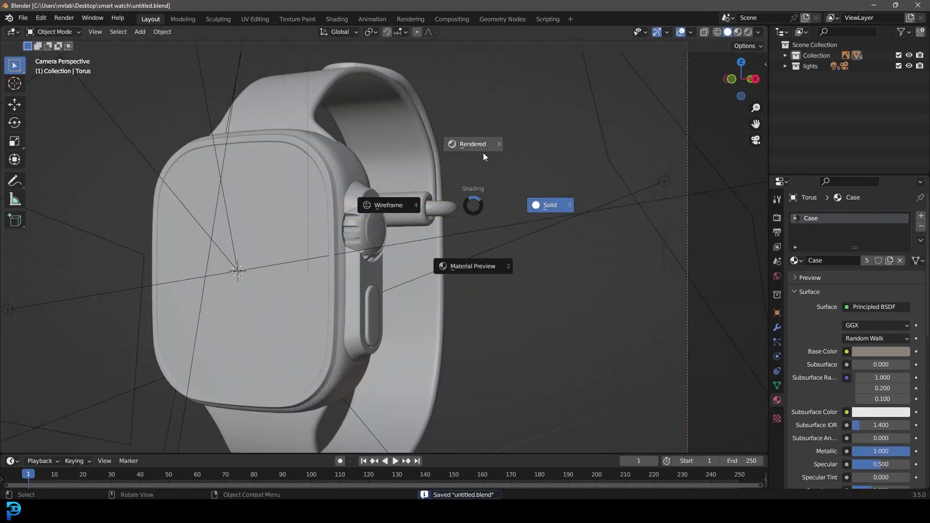
- Add an edge loop to the strap band, bend it, and recalculate its normals outside
{"action": "left_click", "coordinate": [483, 152]}
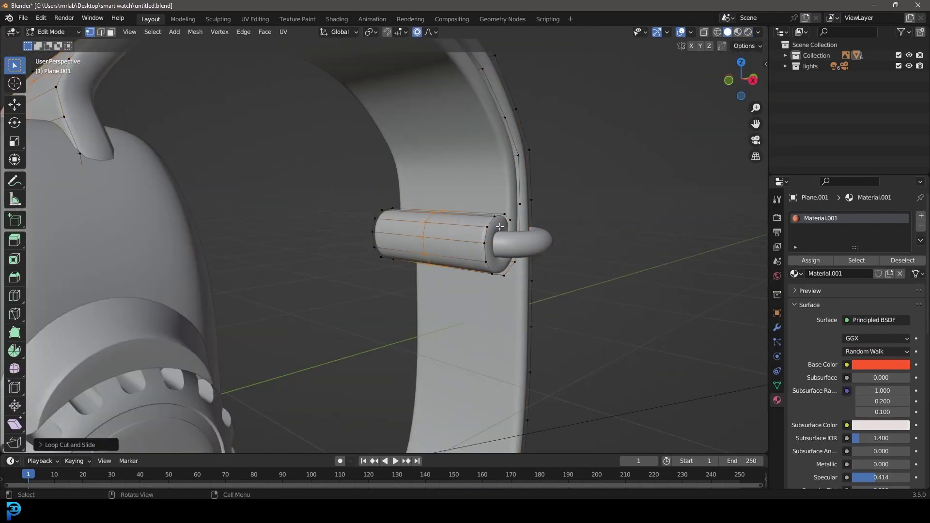
{"action": "key", "text": "ctrl+b"}
{"action": "key", "text": "3"}
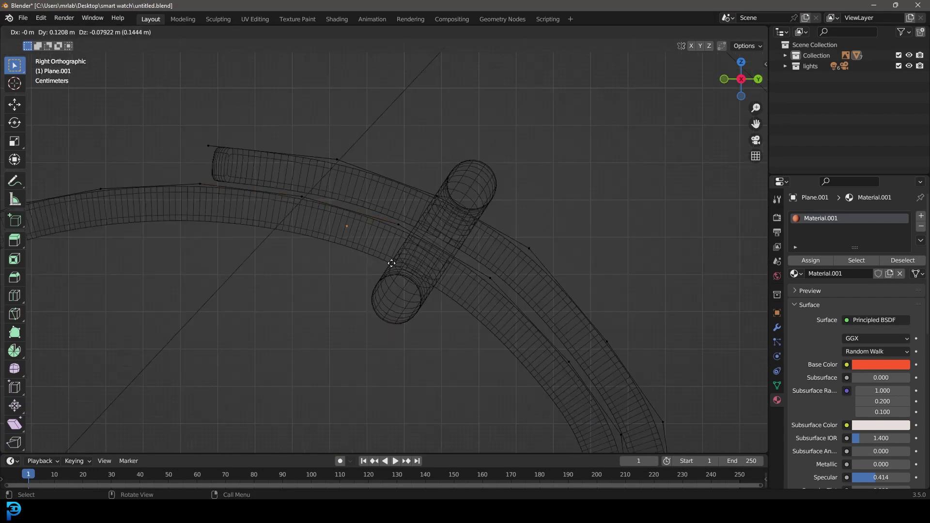
{"action": "left_click_drag", "start_coordinate": [355, 305], "coordinate": [418, 362]}
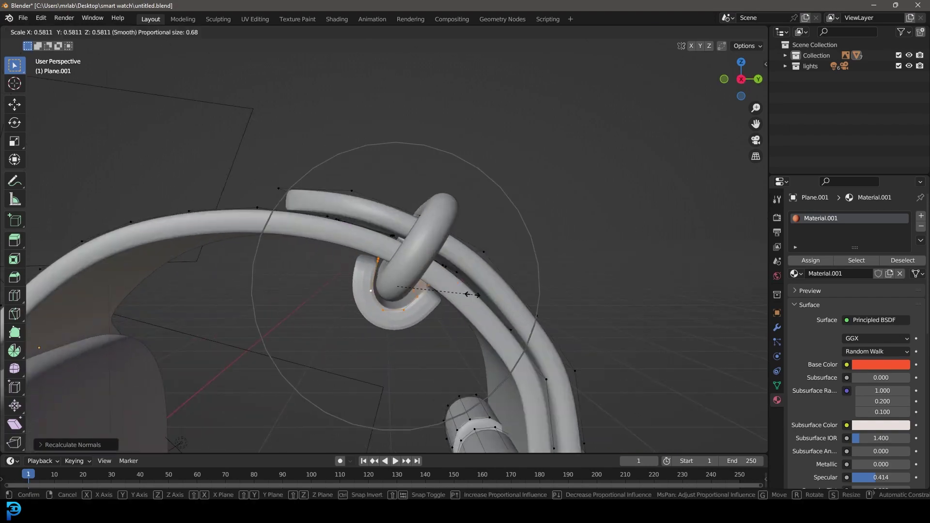
{"action": "left_click", "coordinate": [475, 320]}
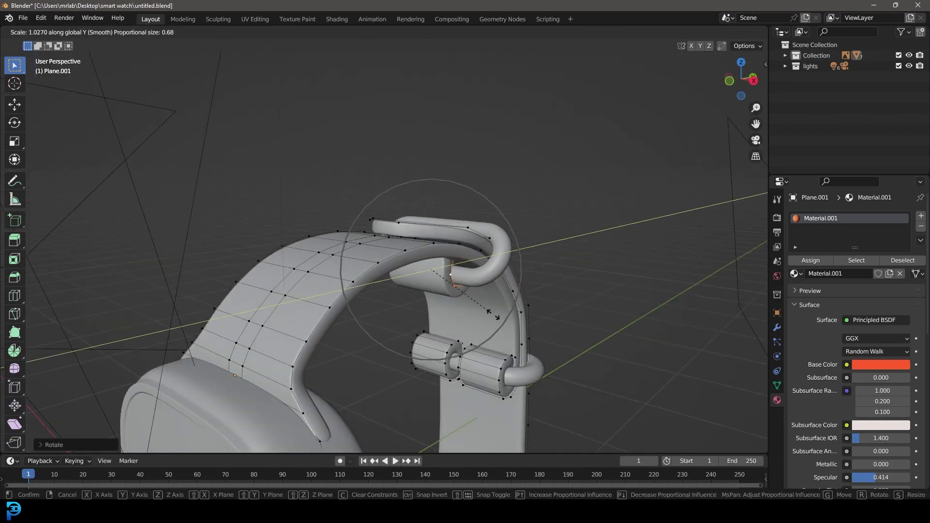
{"action": "key", "text": "Tab"}
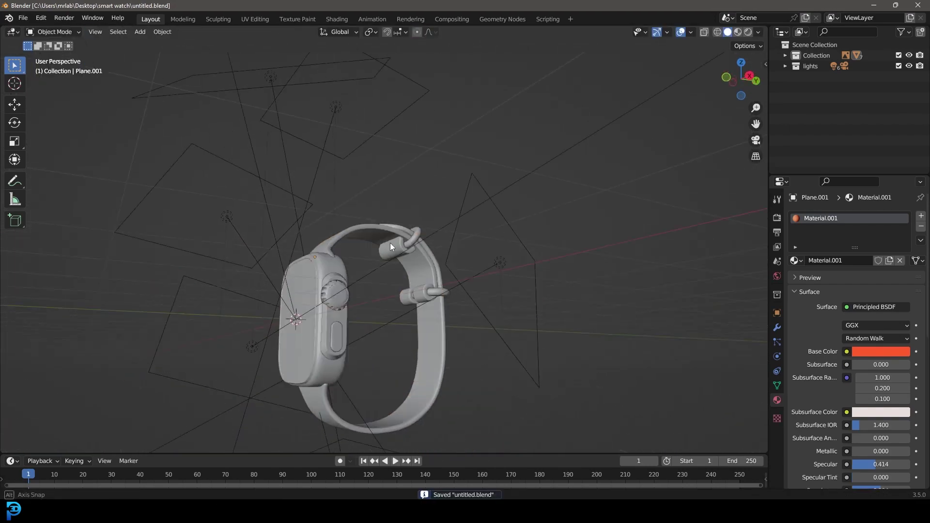
- Check the watch through the camera in rendered shading, then return to solid
{"action": "key", "text": "KP_0"}
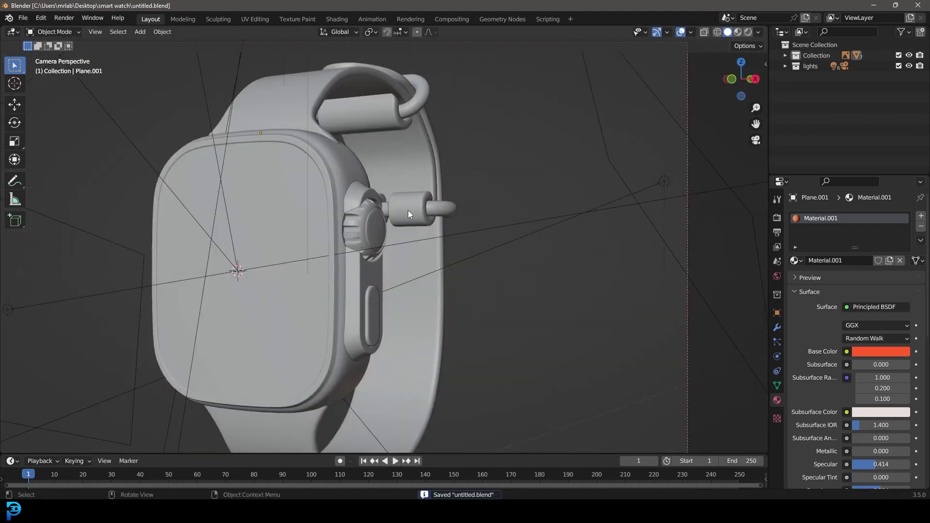
{"action": "scroll", "coordinate": [407, 210], "scroll_direction": "down", "scroll_amount": 3}
{"action": "key", "text": "z"}
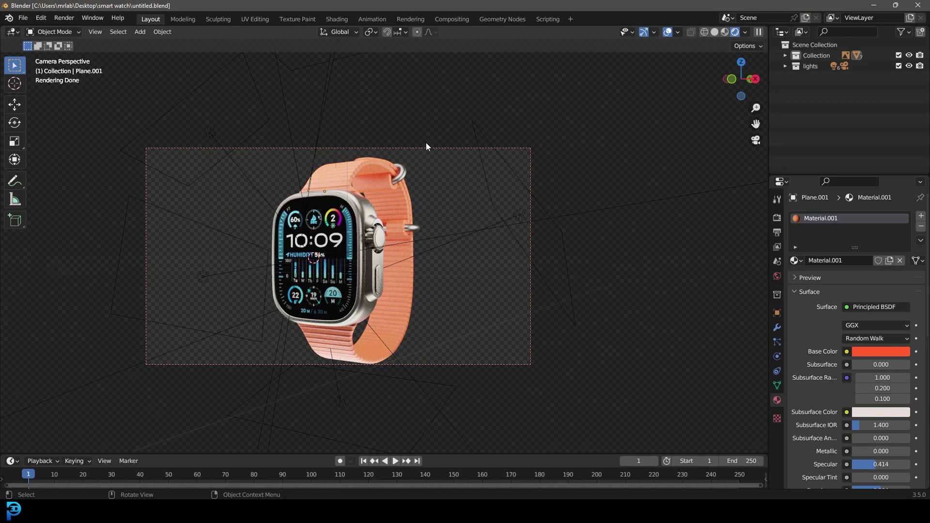
{"action": "scroll", "coordinate": [426, 143], "scroll_direction": "up", "scroll_amount": 6}
{"action": "key", "text": "z"}
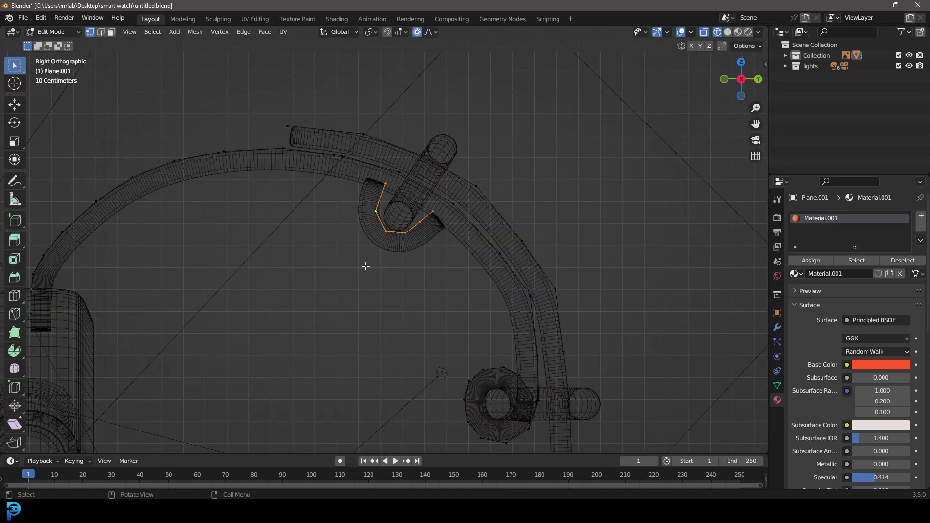
- Move the Torus.001 loop along Y with proportional editing to hug the band
{"action": "key", "text": "g"}
{"action": "left_click", "coordinate": [408, 243]}
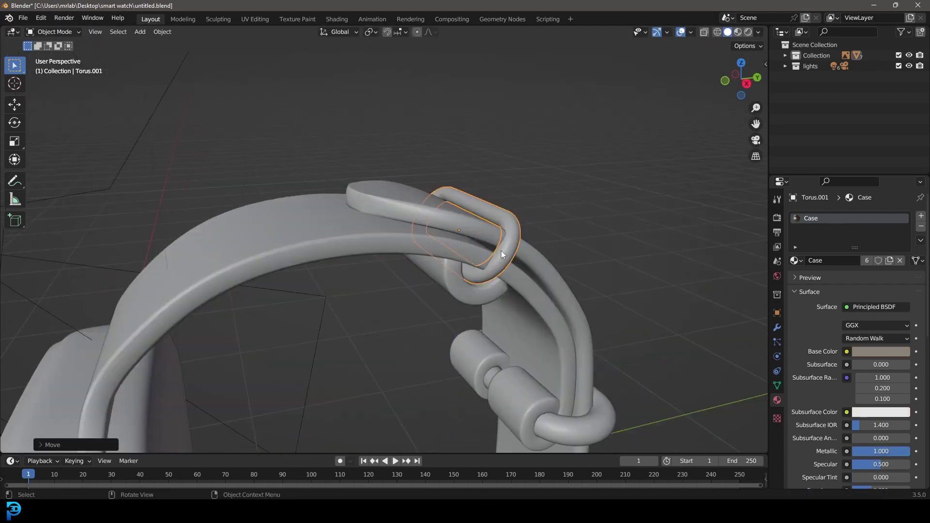
{"action": "key", "text": "g"}
{"action": "key", "text": "y"}
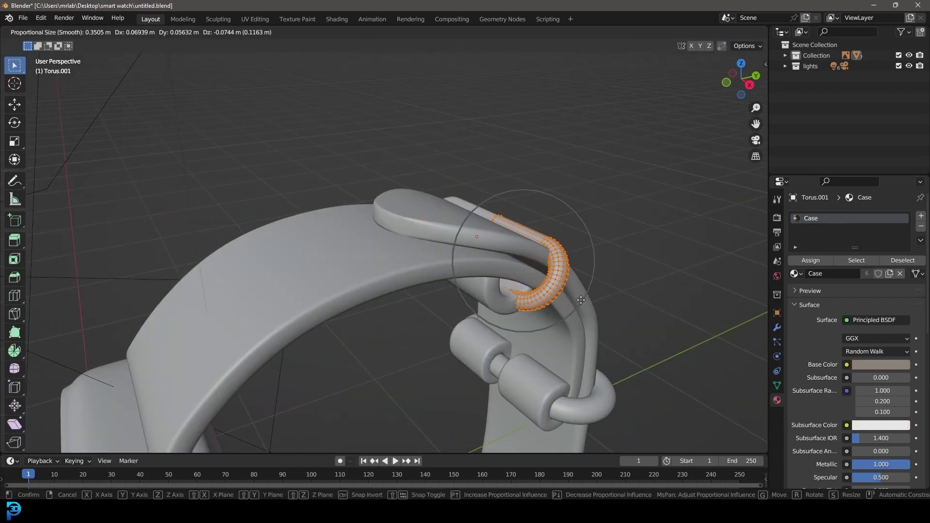
{"action": "left_click", "coordinate": [588, 306]}
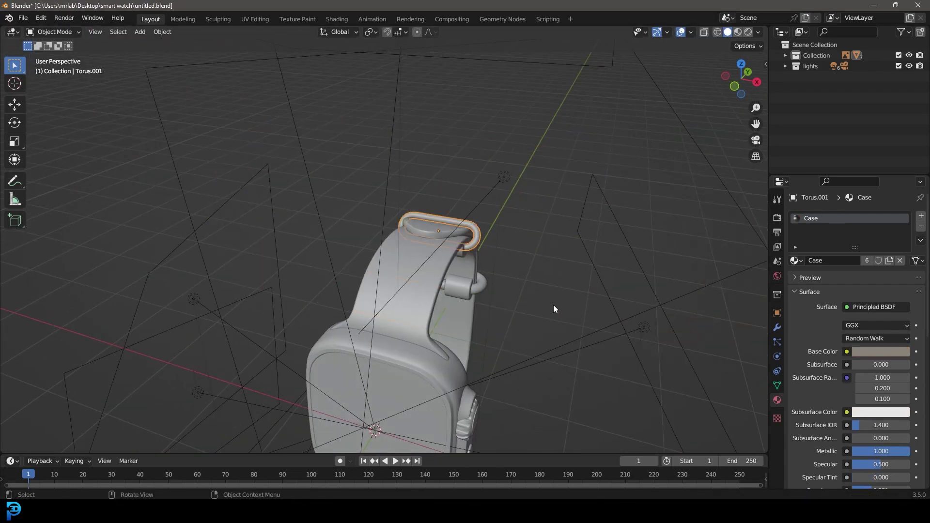
- Save the file and view the rendered watch in the Shading workspace
{"action": "key", "text": "ctrl+s"}
{"action": "key", "text": "z"}
{"action": "left_click", "coordinate": [523, 237]}
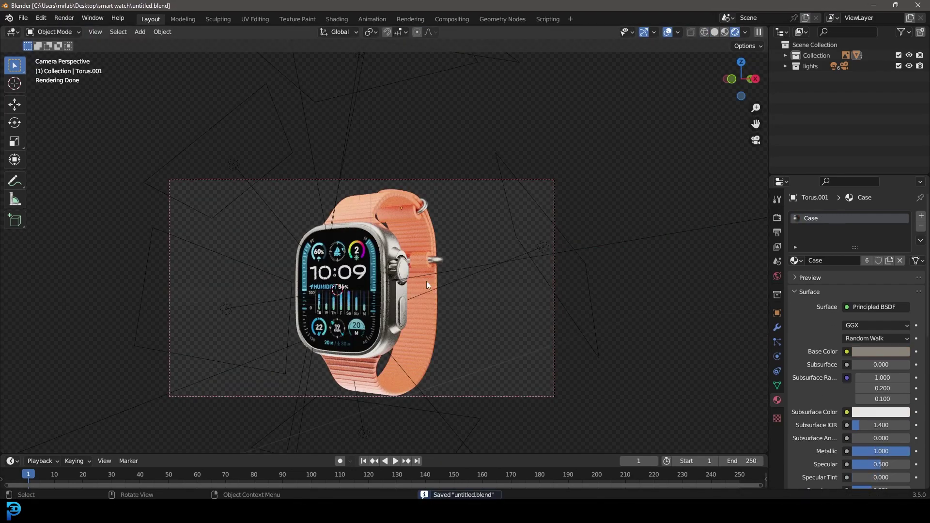
{"action": "left_click", "coordinate": [337, 19]}
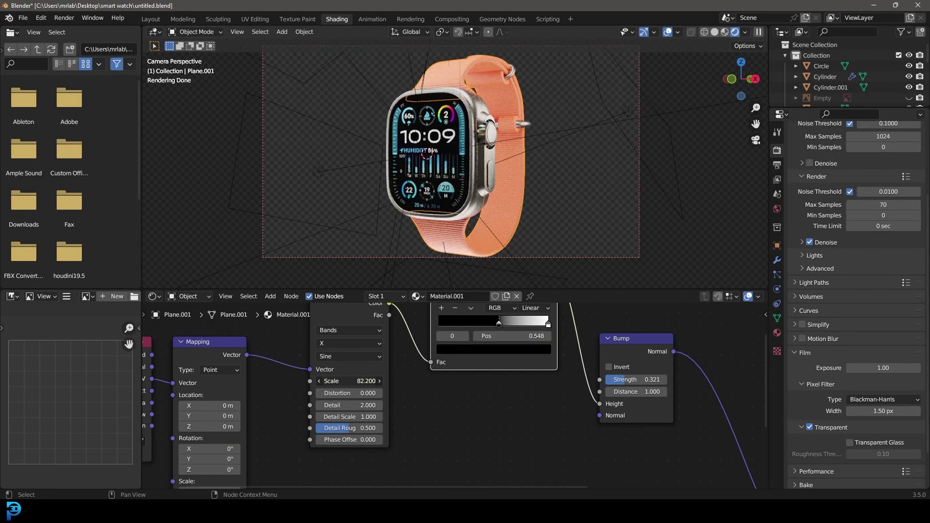
- In Edit Mode, cut edge loops along the strap band to define a stripe
{"action": "scroll", "coordinate": [460, 387], "scroll_direction": "up", "scroll_amount": 3}
{"action": "key", "text": "z"}
{"action": "left_click", "coordinate": [527, 128]}
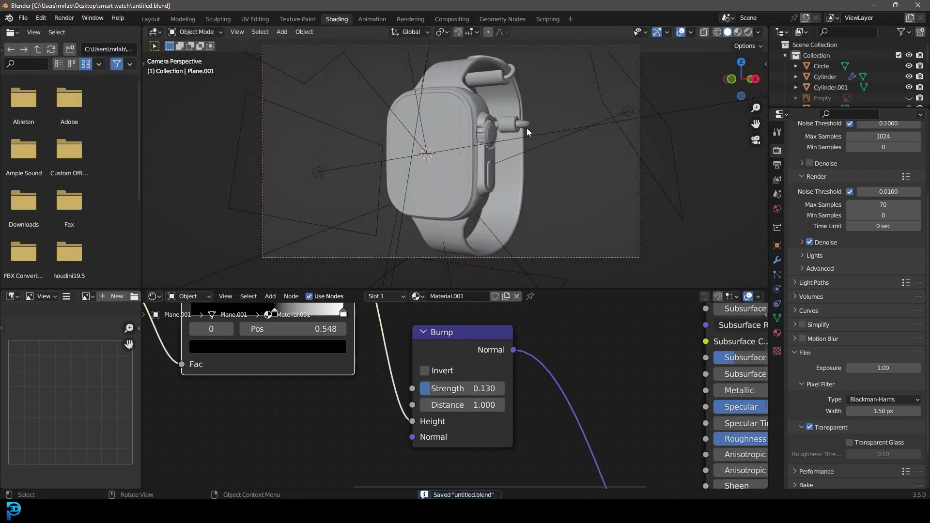
{"action": "key", "text": "Tab"}
{"action": "key", "text": "KP_Decimal"}
{"action": "key", "text": "ctrl+r"}
{"action": "scroll", "coordinate": [388, 145], "scroll_direction": "down", "scroll_amount": 5}
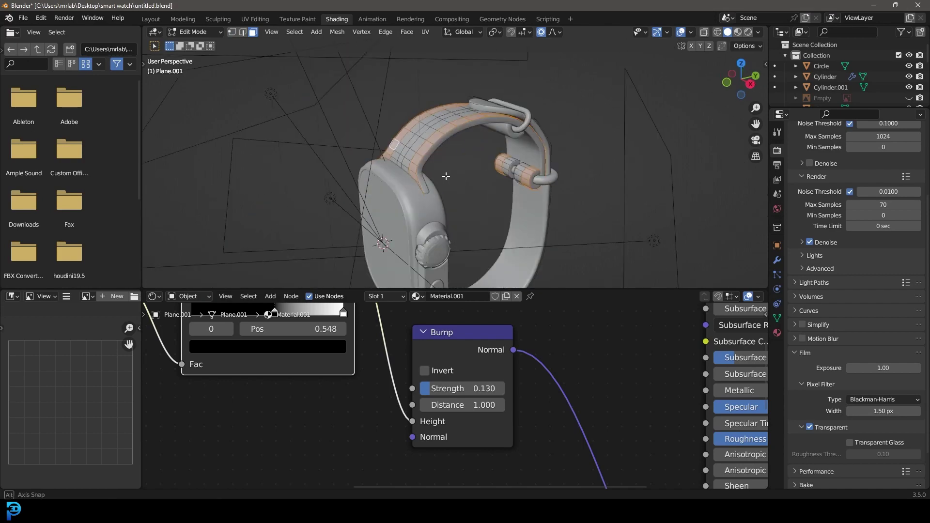
- Add a second material slot with new Material.002 and assign it to the stripe faces
{"action": "left_click", "coordinate": [777, 333]}
{"action": "left_click", "coordinate": [921, 148]}
{"action": "left_click", "coordinate": [833, 223]}
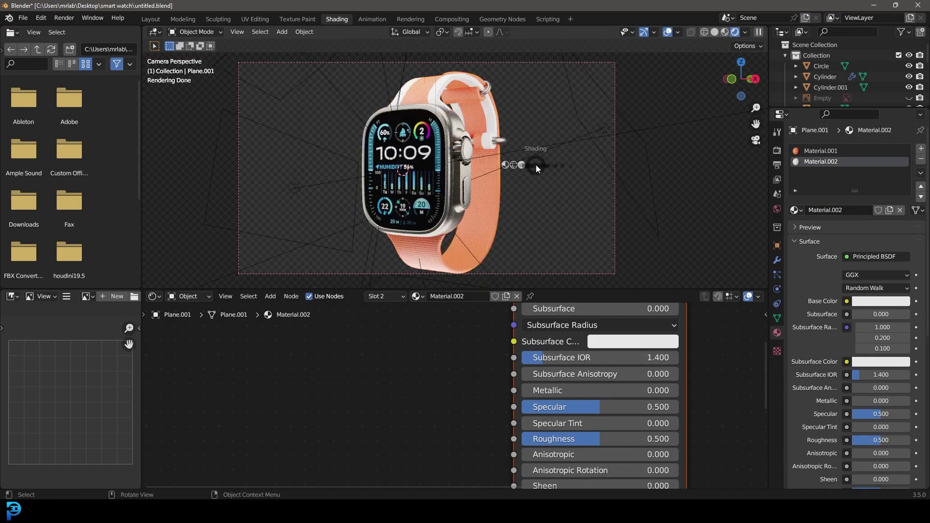
{"action": "key", "text": "z"}
{"action": "left_click", "coordinate": [533, 169]}
{"action": "key", "text": "Tab"}
{"action": "key", "text": "KP_Decimal"}
{"action": "key", "text": "ctrl+r"}
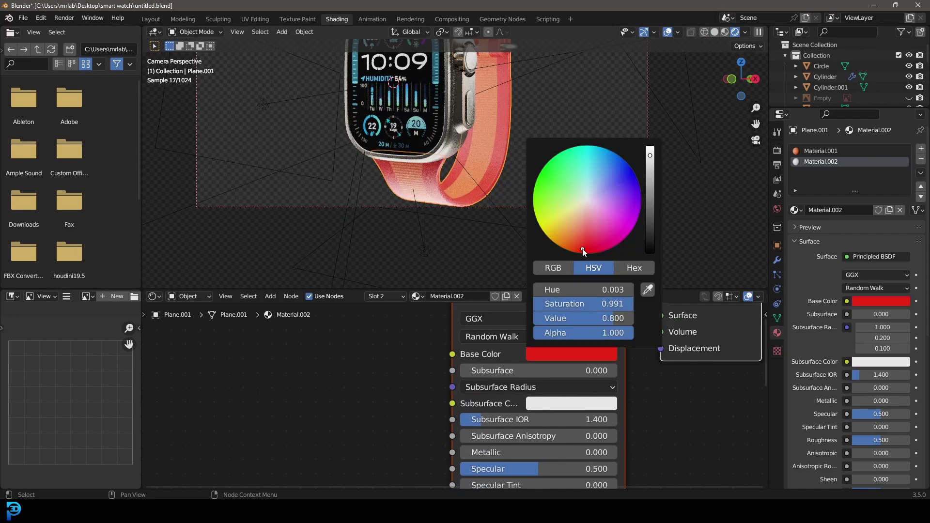
- Give Material.002 a dark red base colour and roughness 0.376, then save
{"action": "left_click_drag", "start_coordinate": [647, 203], "coordinate": [647, 227]}
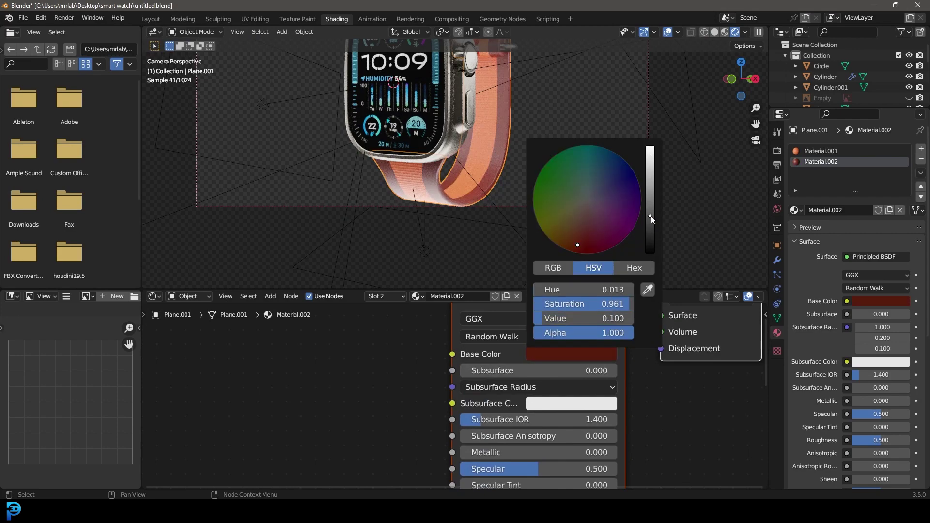
{"action": "left_click_drag", "start_coordinate": [513, 436], "coordinate": [494, 436]}
{"action": "middle_click_drag", "start_coordinate": [591, 310], "coordinate": [566, 387]}
{"action": "left_click", "coordinate": [567, 385]}
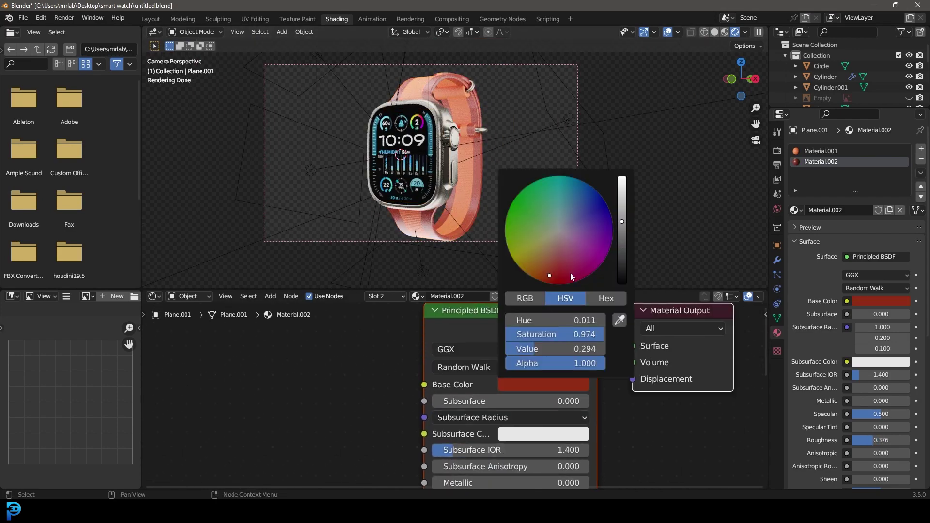
{"action": "key", "text": "ctrl+s"}
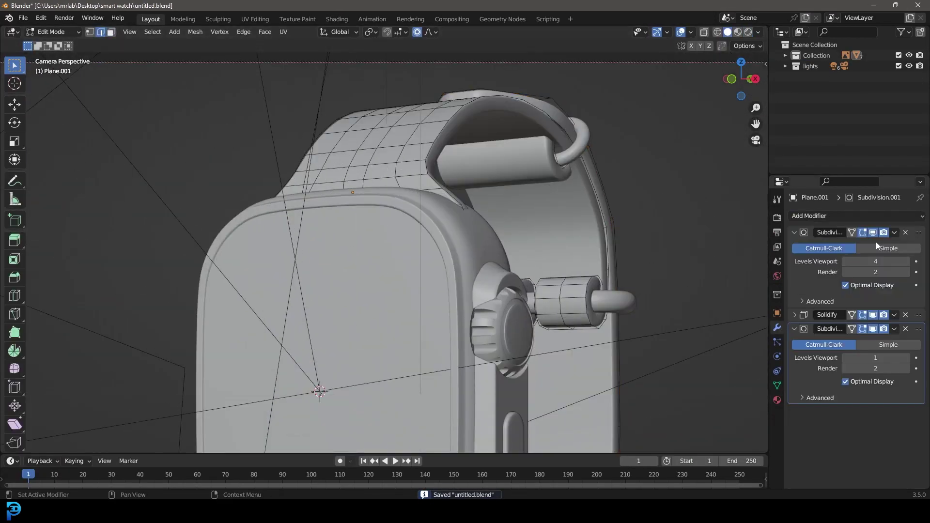
- Inspect the band from below, save, and return to solid shading
{"action": "middle_click_drag", "start_coordinate": [451, 173], "coordinate": [416, 278]}
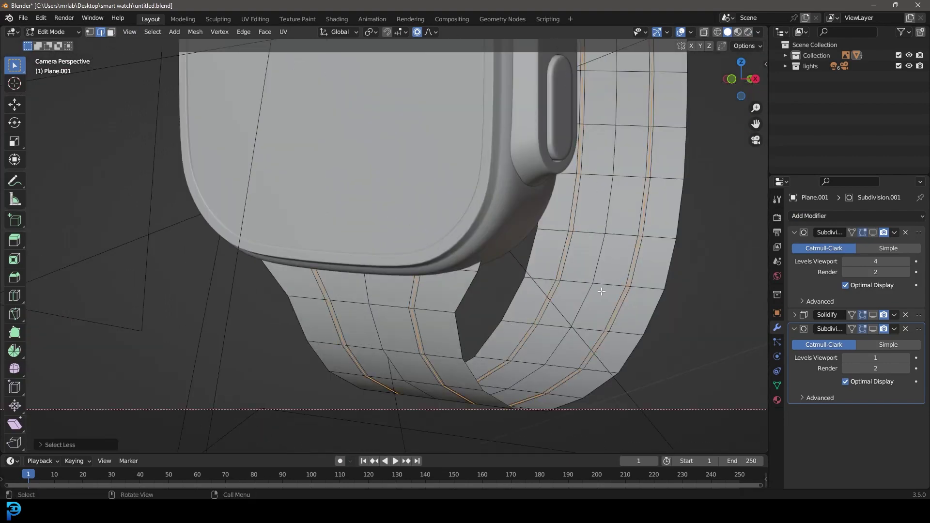
{"action": "middle_click_drag", "start_coordinate": [601, 291], "coordinate": [583, 325]}
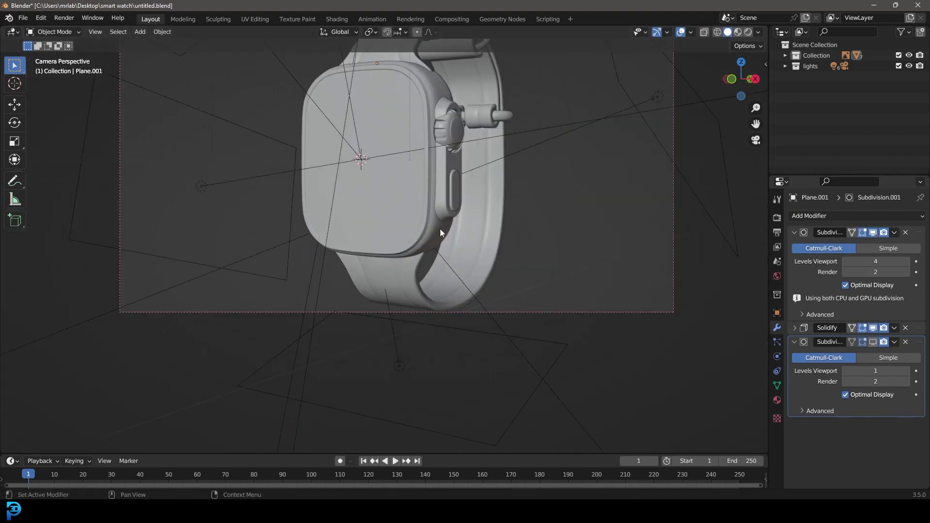
{"action": "key", "text": "ctrl+s"}
{"action": "key", "text": "z"}
{"action": "left_click", "coordinate": [455, 144]}
- Set the output height to 1920 px and move and rotate the camera to frame the watch
{"action": "key", "text": "z"}
{"action": "left_click", "coordinate": [503, 203]}
{"action": "key", "text": "g"}
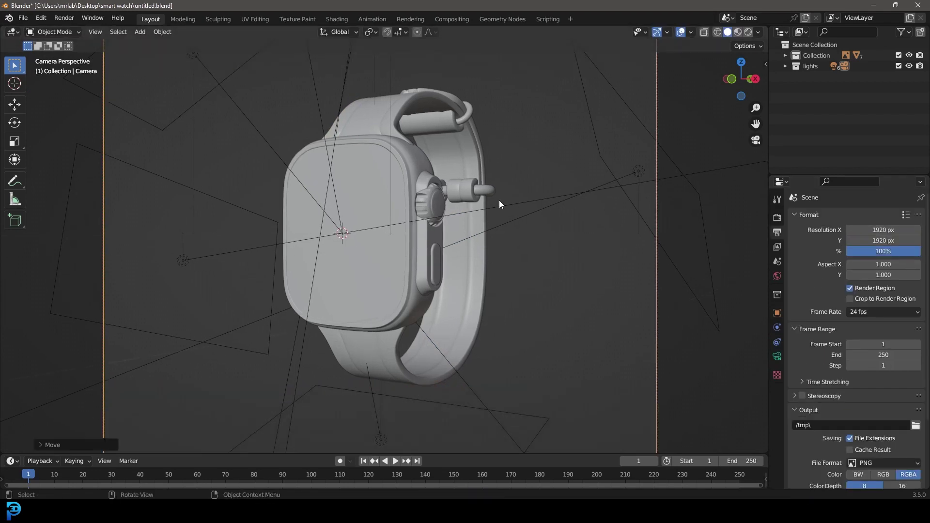
{"action": "key", "text": "g"}
{"action": "left_click", "coordinate": [474, 257]}
{"action": "key", "text": "r"}
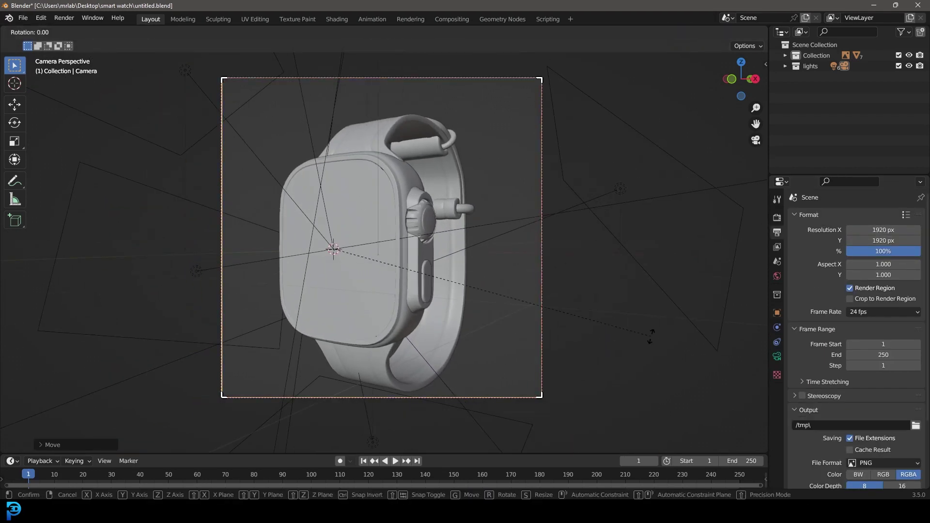
{"action": "key", "text": "g"}
{"action": "key", "text": "r"}
{"action": "key", "text": "g"}
{"action": "left_click", "coordinate": [658, 320]}
- Save the file and render the final still image of the watch
{"action": "key", "text": "ctrl+s"}
{"action": "left_click", "coordinate": [68, 19]}
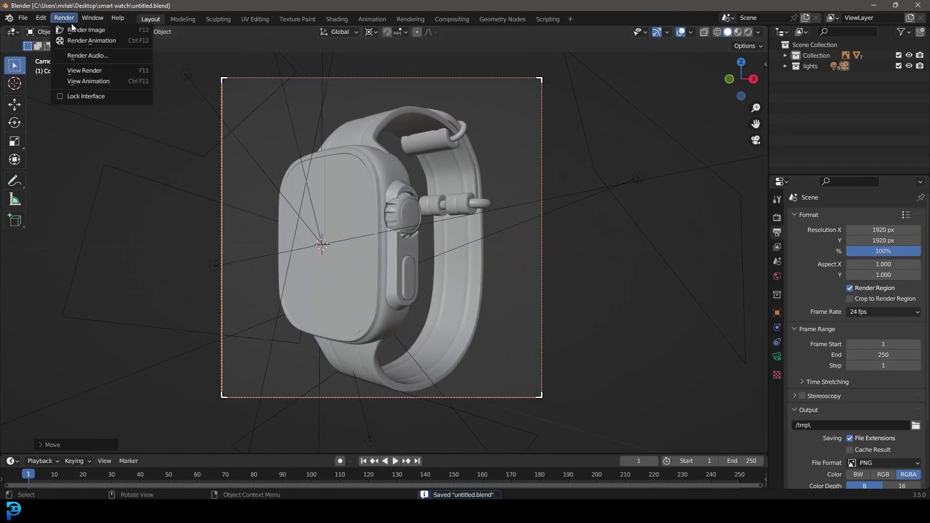
{"action": "left_click", "coordinate": [72, 29]}
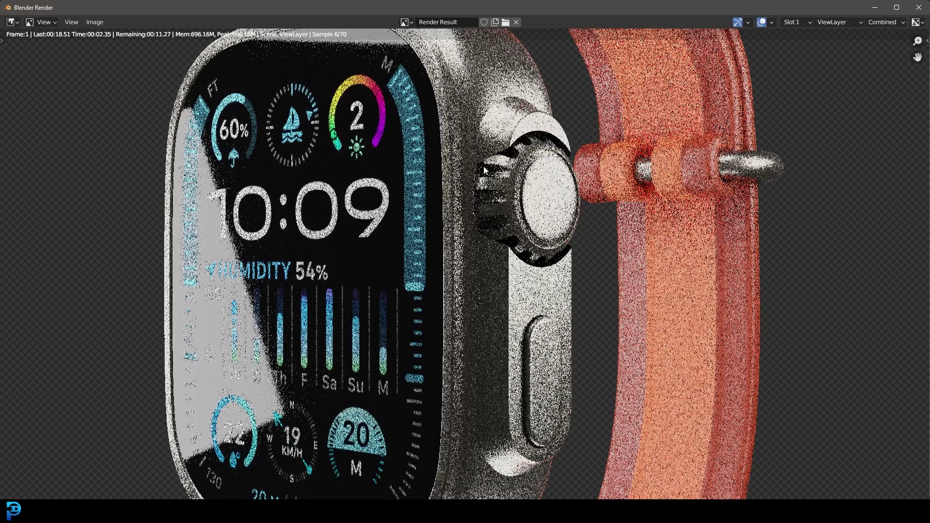
{"action": "scroll", "coordinate": [572, 229], "scroll_direction": "down", "scroll_amount": 5}
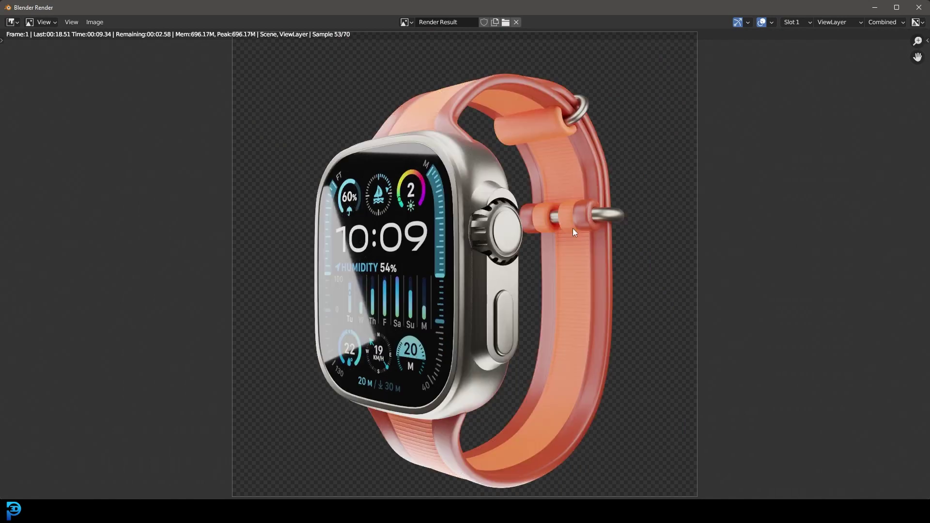
{"action": "scroll", "coordinate": [572, 229], "scroll_direction": "down", "scroll_amount": 2}
{"action": "scroll", "coordinate": [586, 205], "scroll_direction": "up", "scroll_amount": 1}
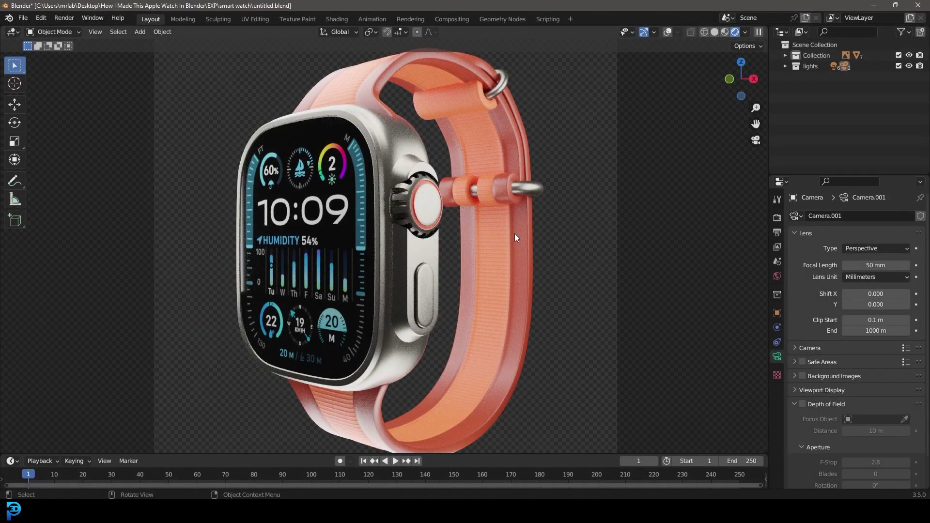
{"action": "middle_click_drag", "start_coordinate": [514, 234], "coordinate": [460, 250]}
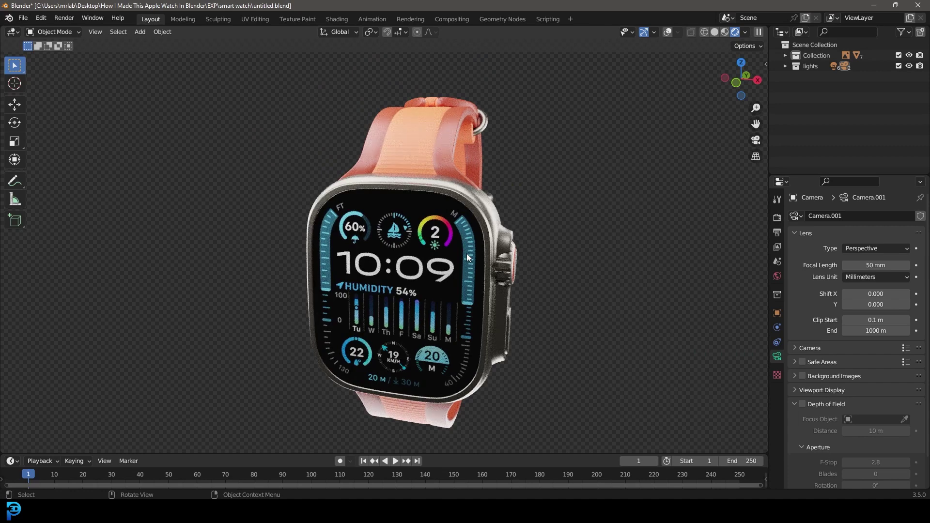
{"action": "middle_click_drag", "start_coordinate": [398, 211], "coordinate": [436, 201]}
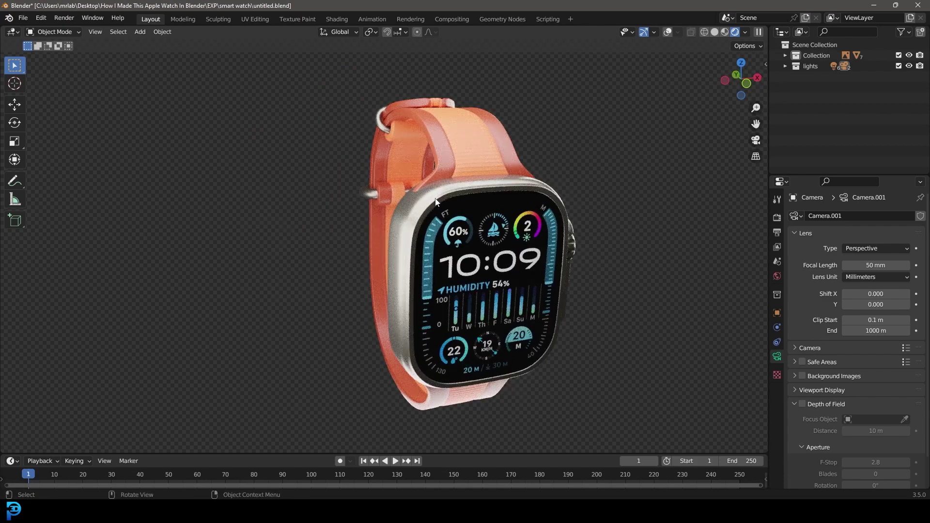
{"action": "middle_click_drag", "start_coordinate": [429, 209], "coordinate": [493, 275]}
{"action": "middle_click_drag", "start_coordinate": [441, 222], "coordinate": [510, 198]}
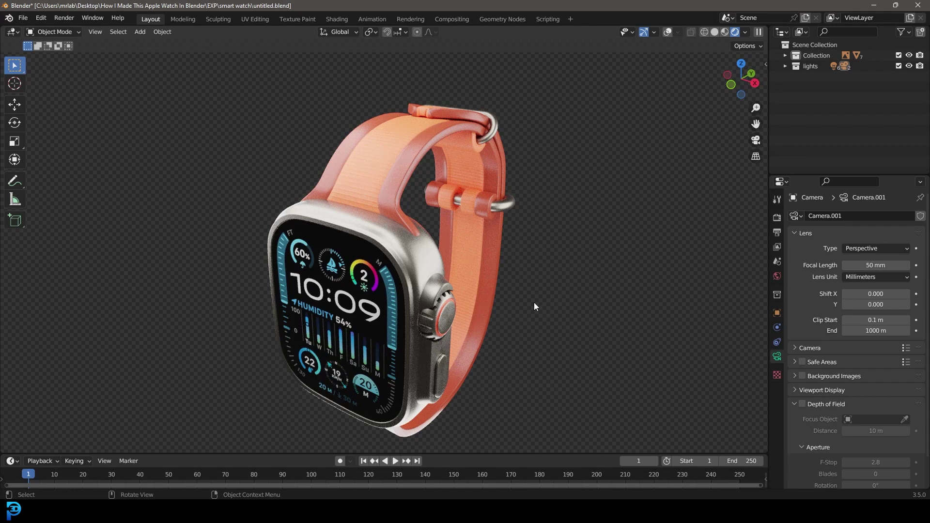
{"action": "middle_click_drag", "start_coordinate": [534, 302], "coordinate": [507, 266]}
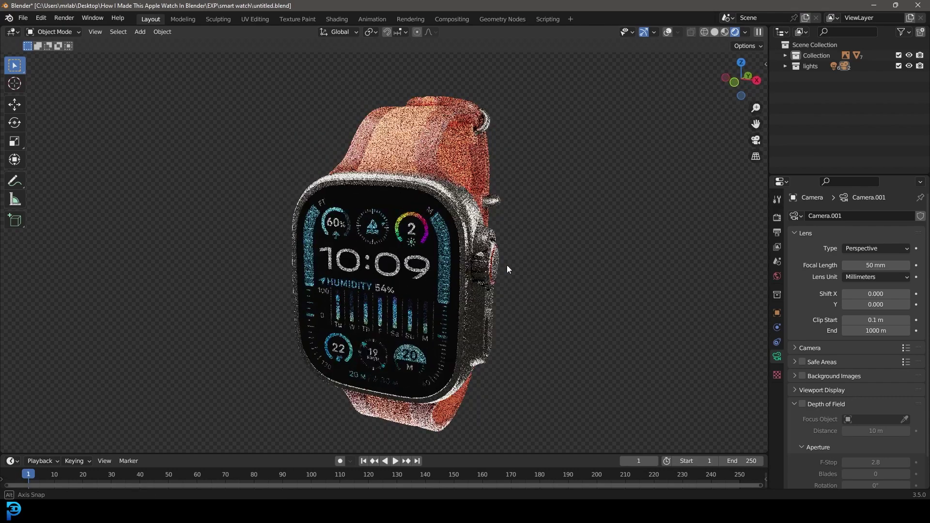